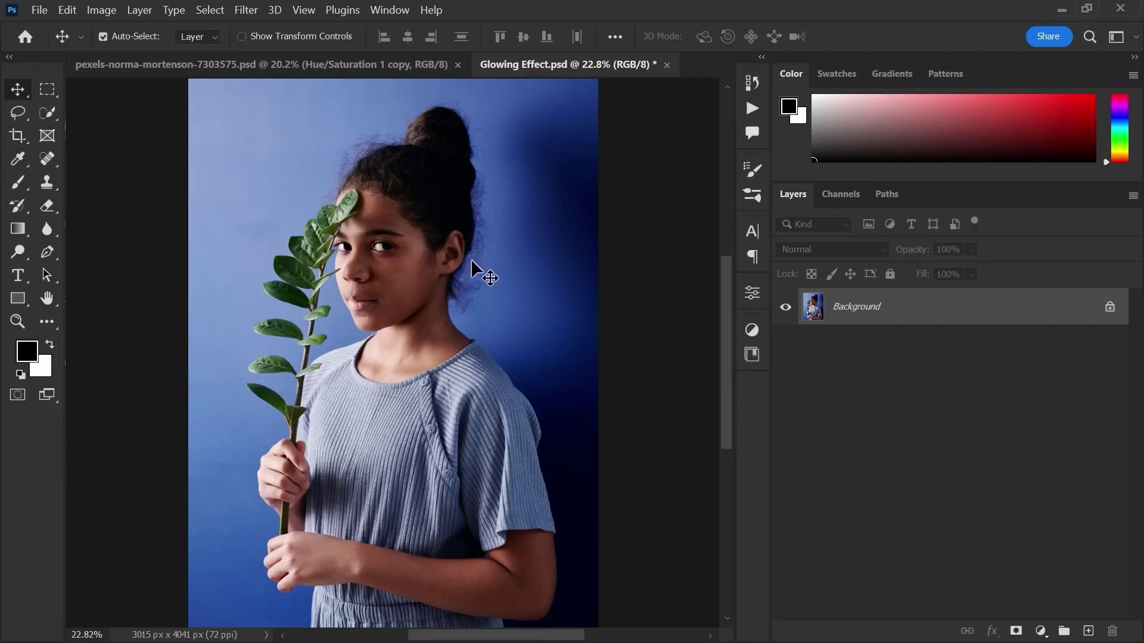
# Widen the canvas on both sides to 4417 px with a content-aware crop, comparing the image before and after
pyautogui.click(18, 138)
pyautogui.moveTo(191, 355); pyautogui.dragTo(124, 348)
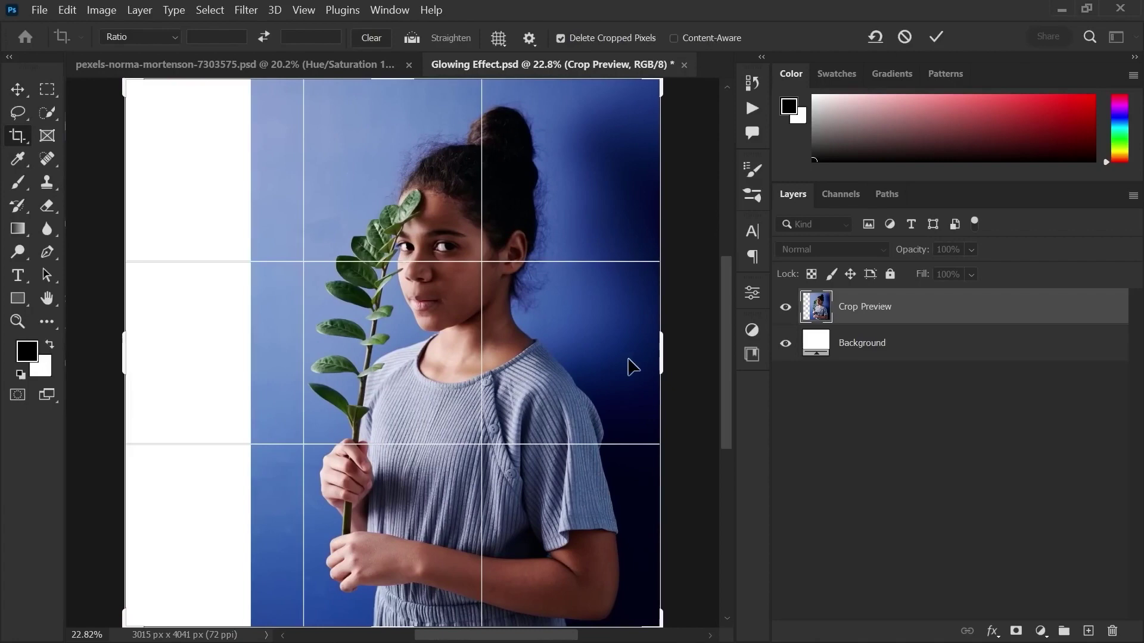
pyautogui.moveTo(661, 354); pyautogui.dragTo(698, 351)
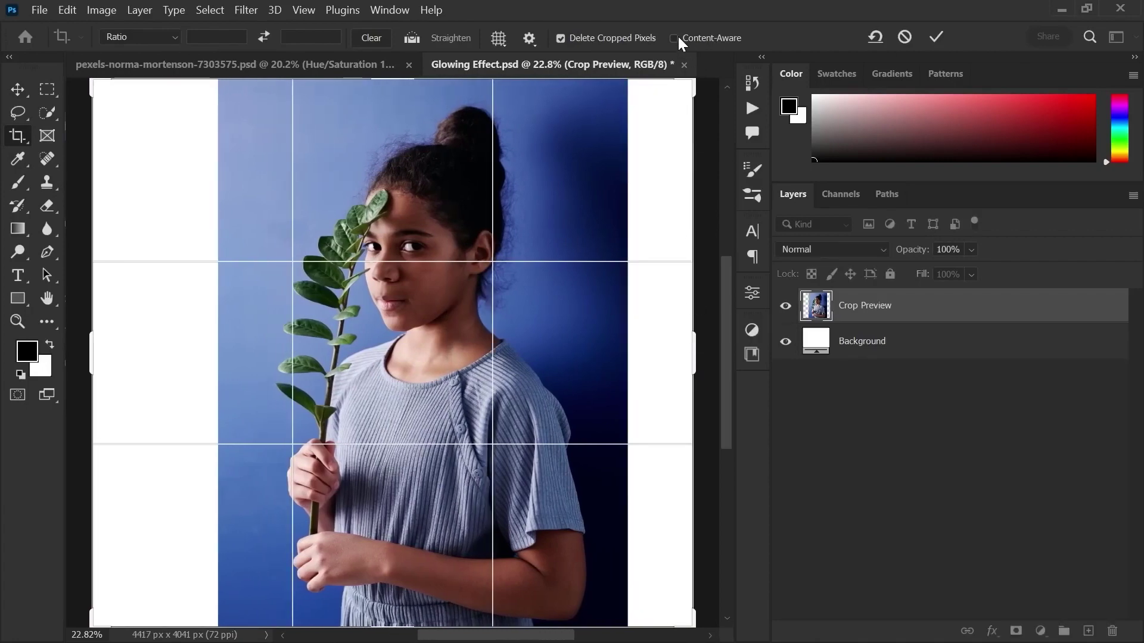
pyautogui.click(942, 37)
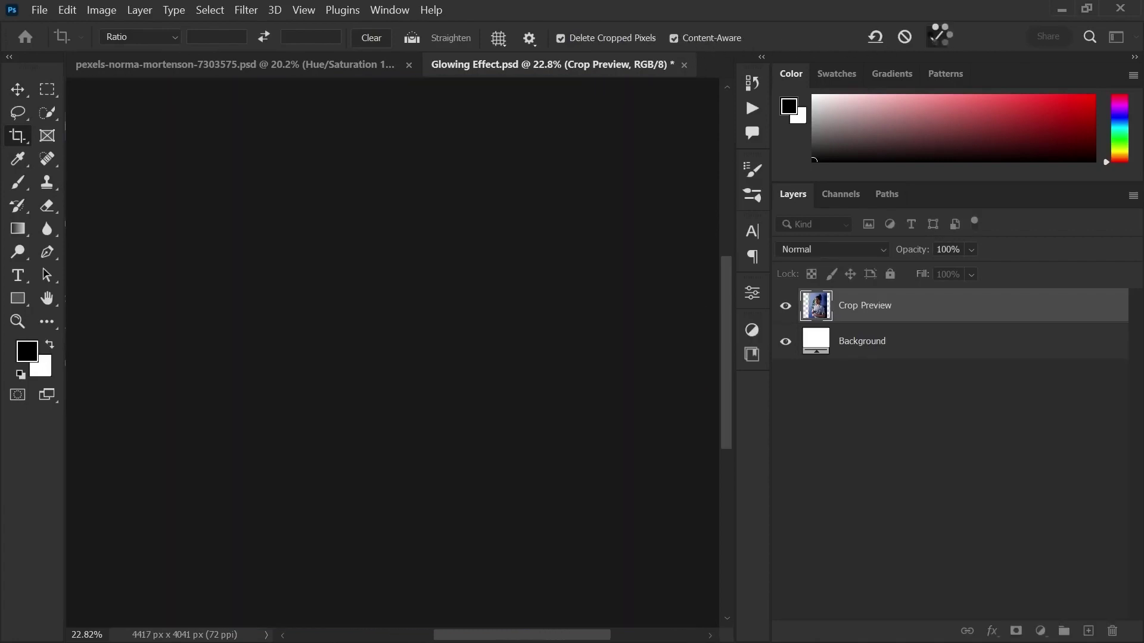
pyautogui.press('v')
pyautogui.hotkey('ctrl', 'z')
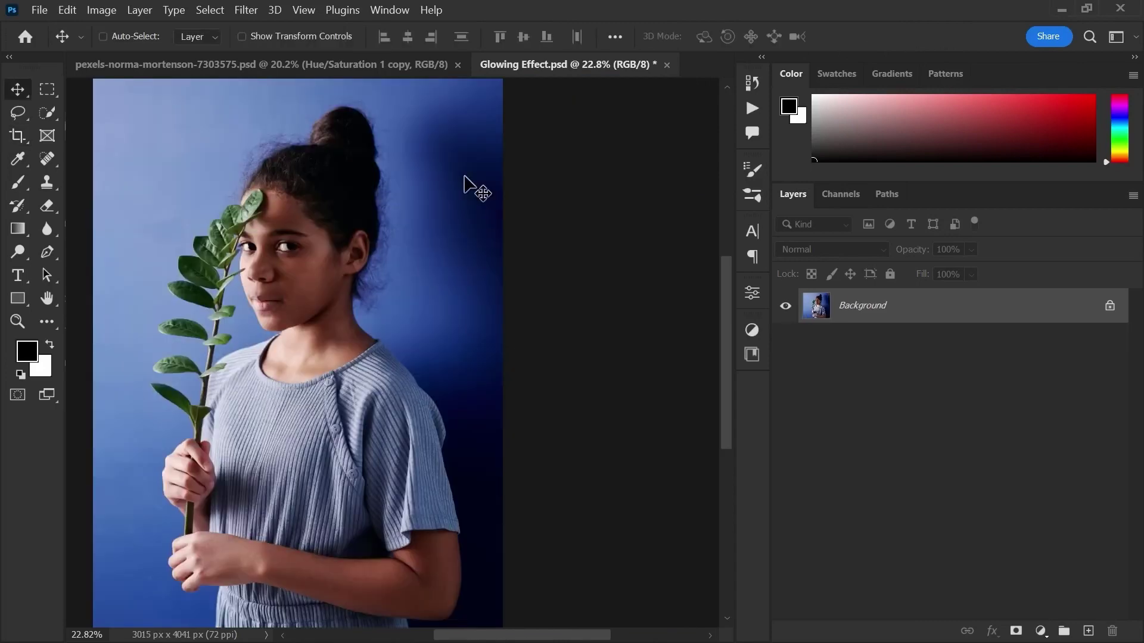
pyautogui.hotkey('ctrl', 'shift', 'z')
pyautogui.hotkey('ctrl', 'z')
pyautogui.hotkey('ctrl', 'shift', 'z')
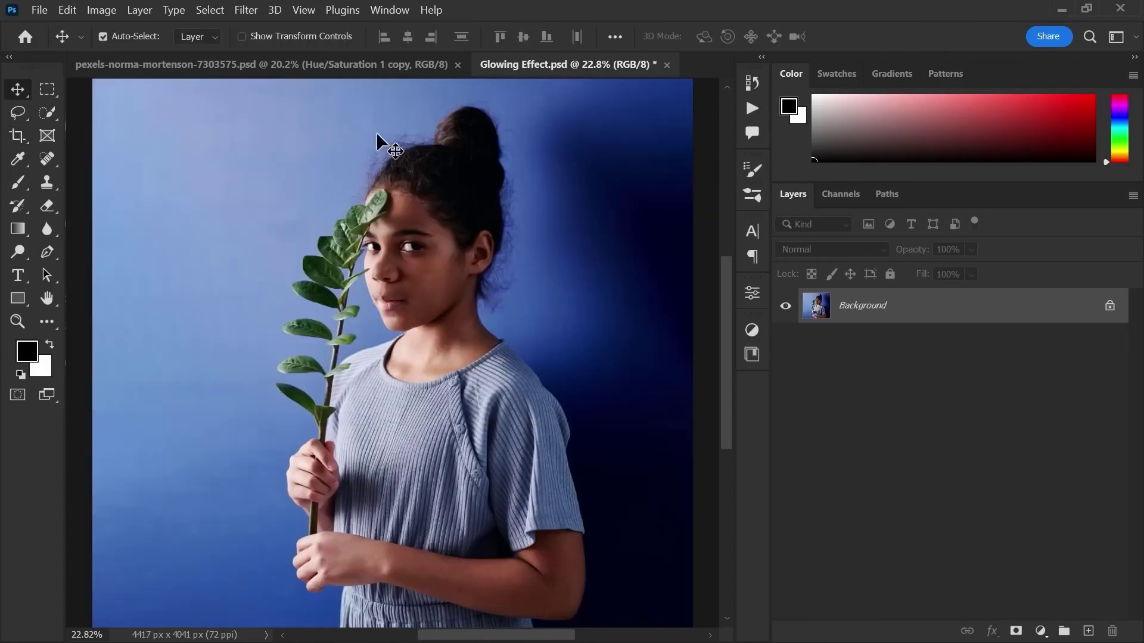
pyautogui.click(49, 119)
pyautogui.click(135, 123)
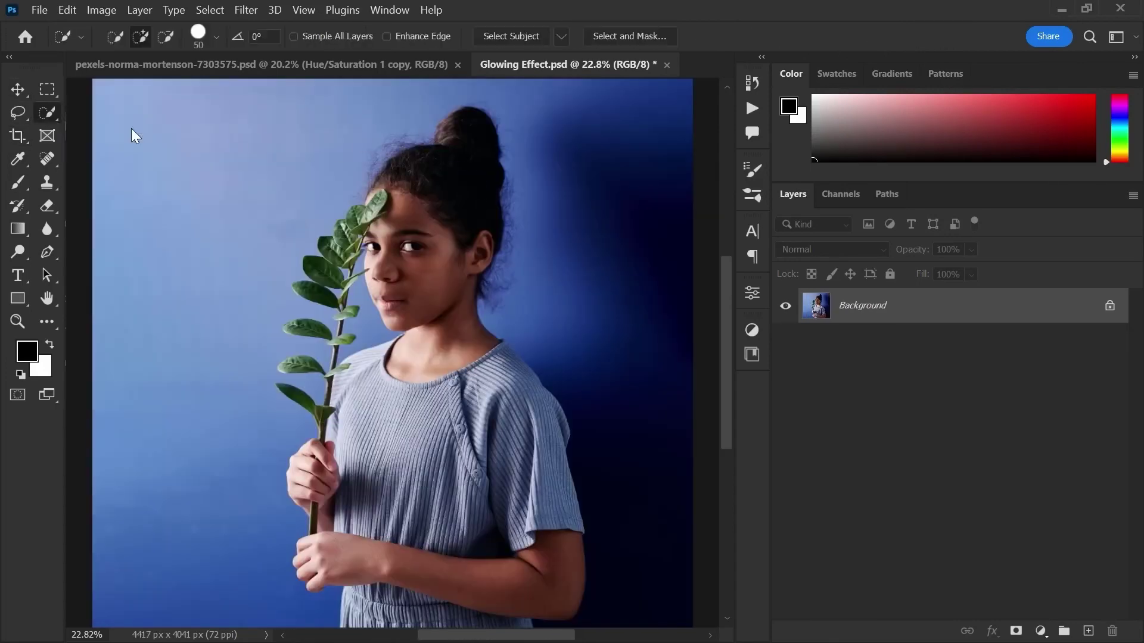
pyautogui.scroll(5, 319, 221)
pyautogui.moveTo(441, 149)
pyautogui.mouseDown()
pyautogui.moveTo(280, 331)
pyautogui.moveTo(257, 459)
pyautogui.mouseUp()
pyautogui.moveTo(371, 319); pyautogui.dragTo(413, 90)
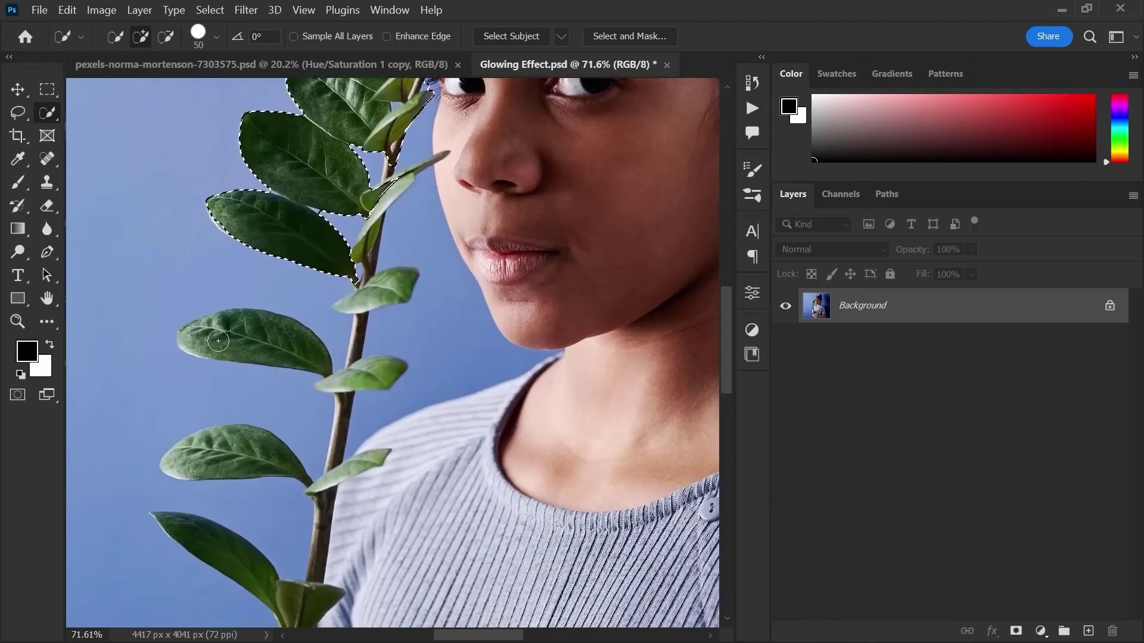
pyautogui.moveTo(239, 334); pyautogui.dragTo(303, 351)
pyautogui.scroll(-3, 390, 309)
pyautogui.hotkey('ctrl', 'd')
pyautogui.hotkey('ctrl', '0')
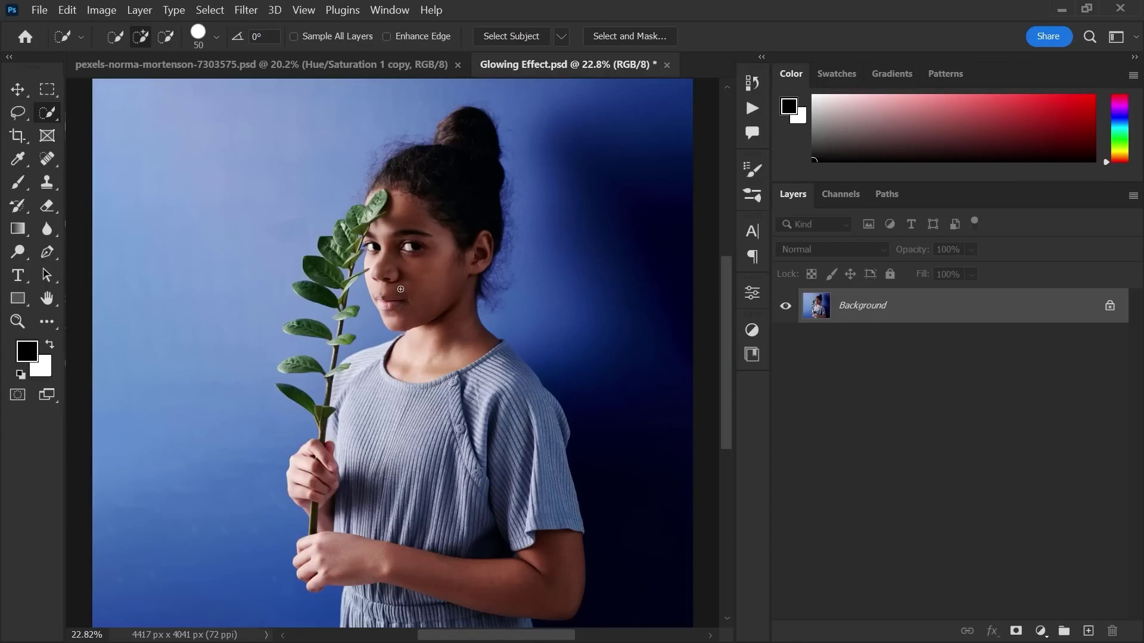
pyautogui.press('v')
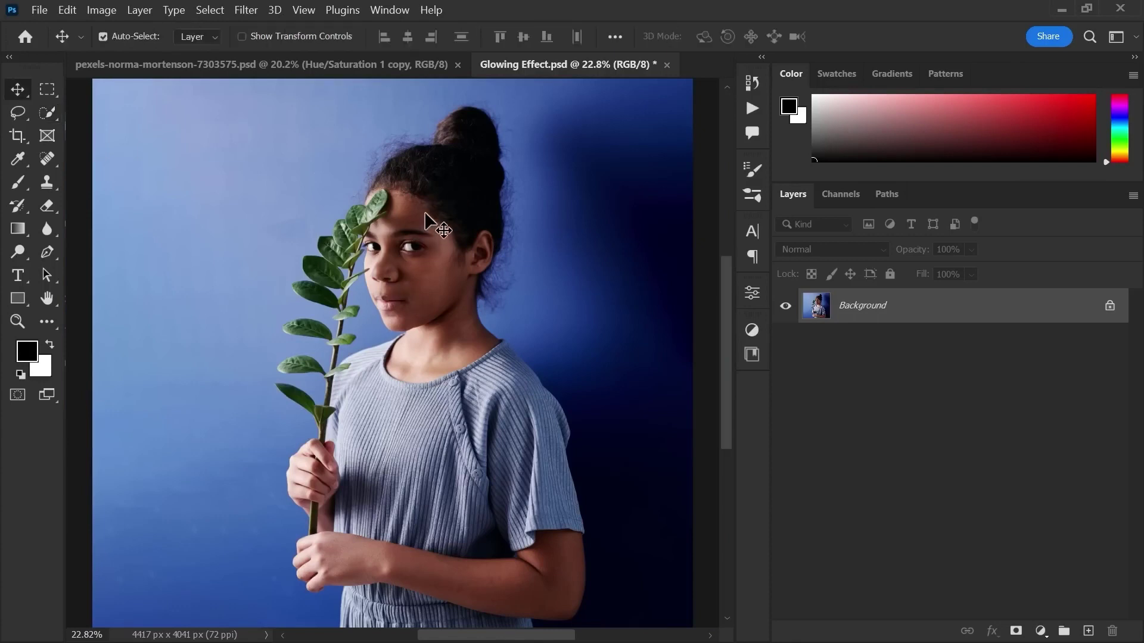
# Load the saved "branch" channel as a new selection
pyautogui.click(213, 12)
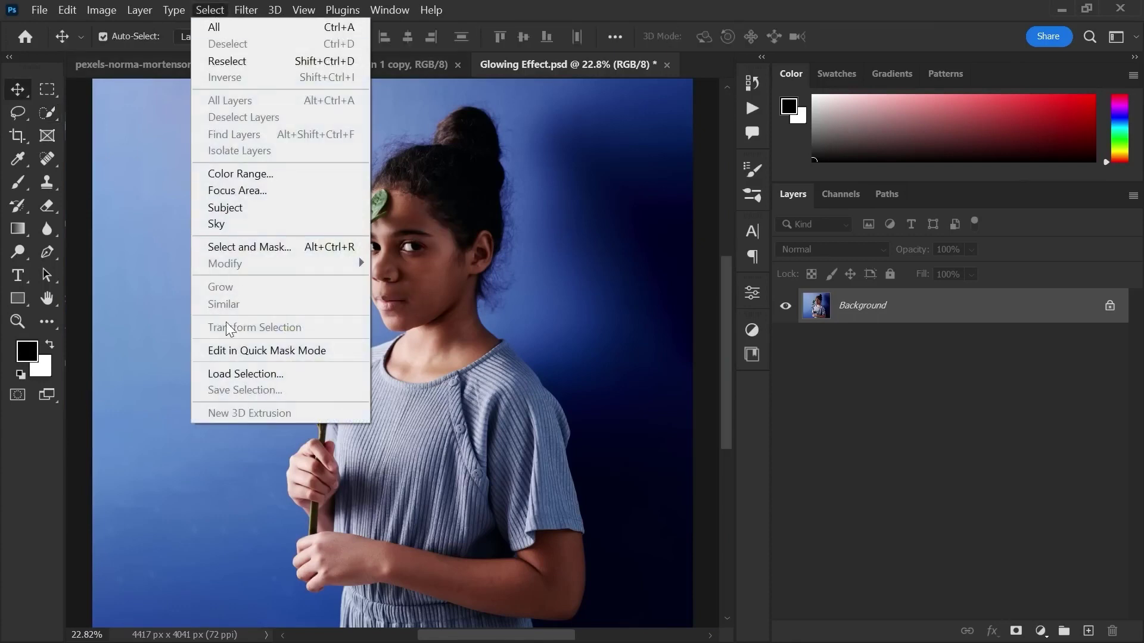
pyautogui.click(229, 374)
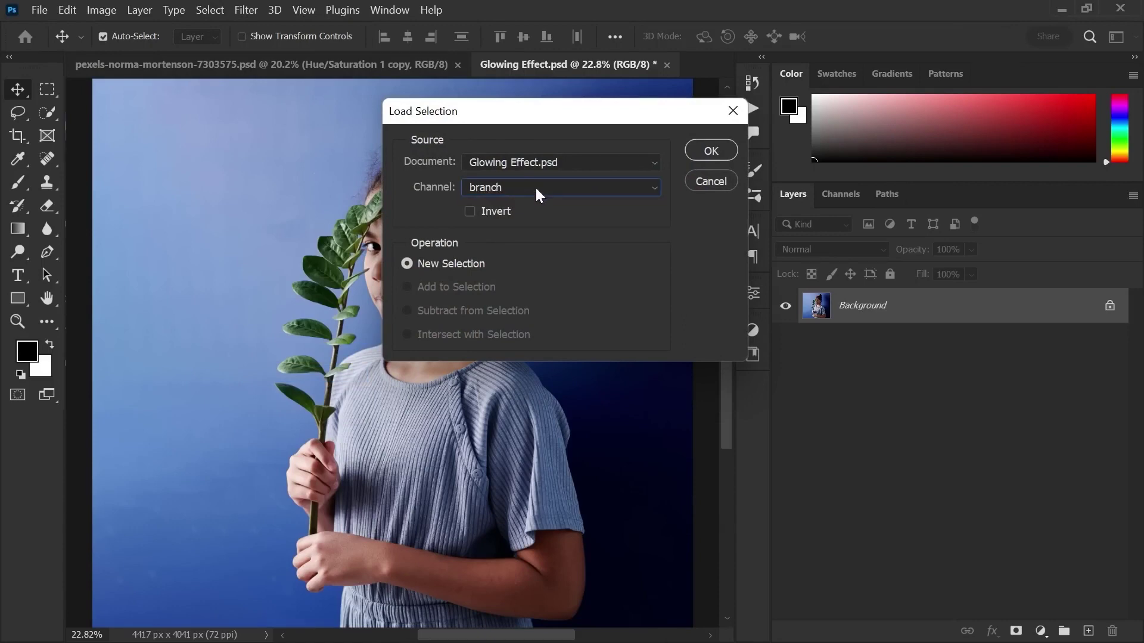
pyautogui.click(703, 152)
pyautogui.scroll(3, 356, 250)
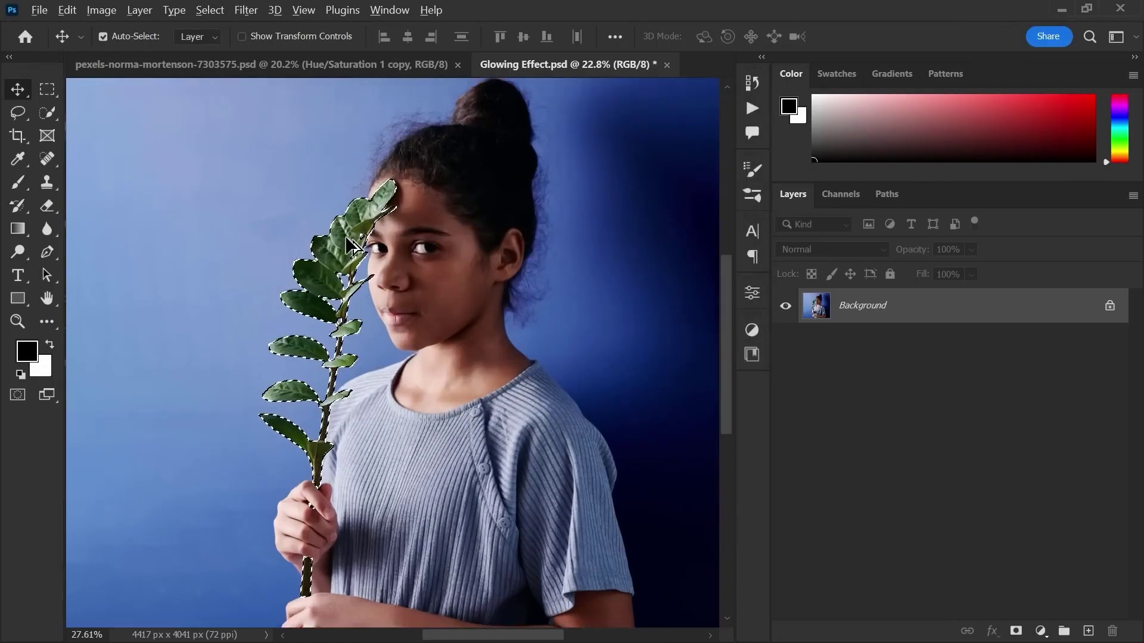
pyautogui.scroll(-4, 351, 242)
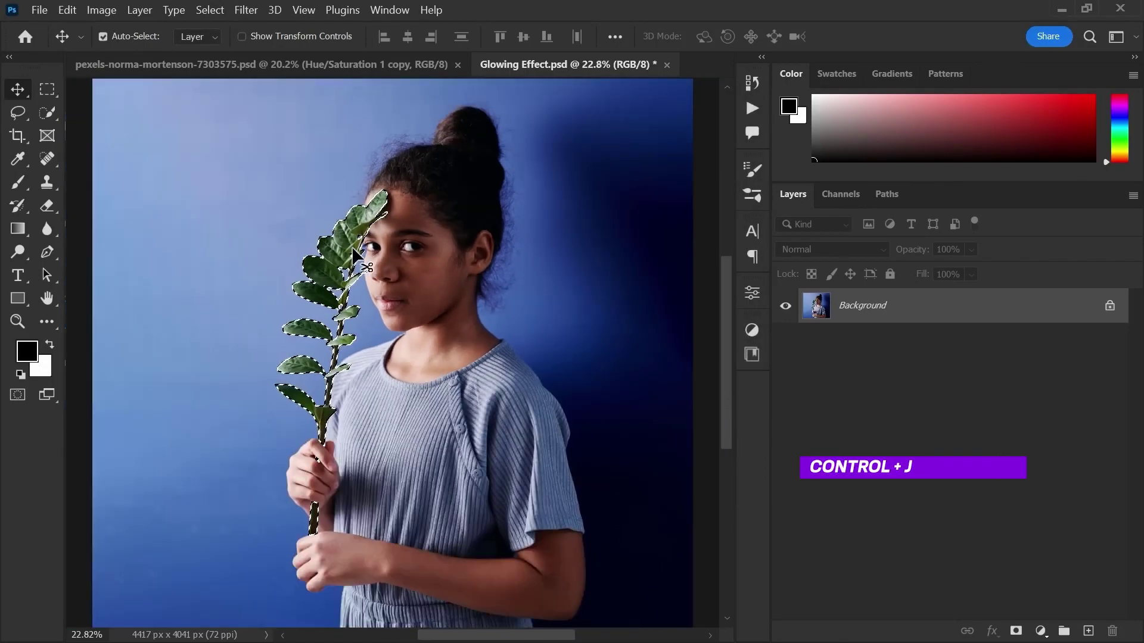
# Copy the selected branch to a new layer and check the cutout with the other layers hidden
pyautogui.press('ctrl')
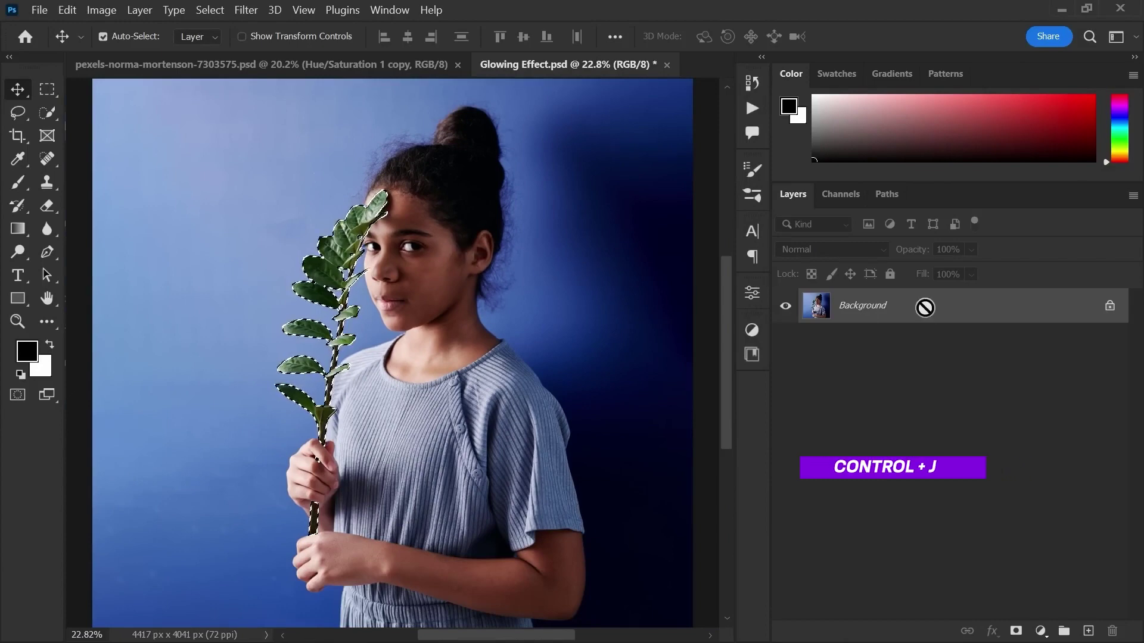
pyautogui.hotkey('ctrl', 'j')
pyautogui.keyDown('alt'); pyautogui.click(785, 306); pyautogui.keyUp('alt')
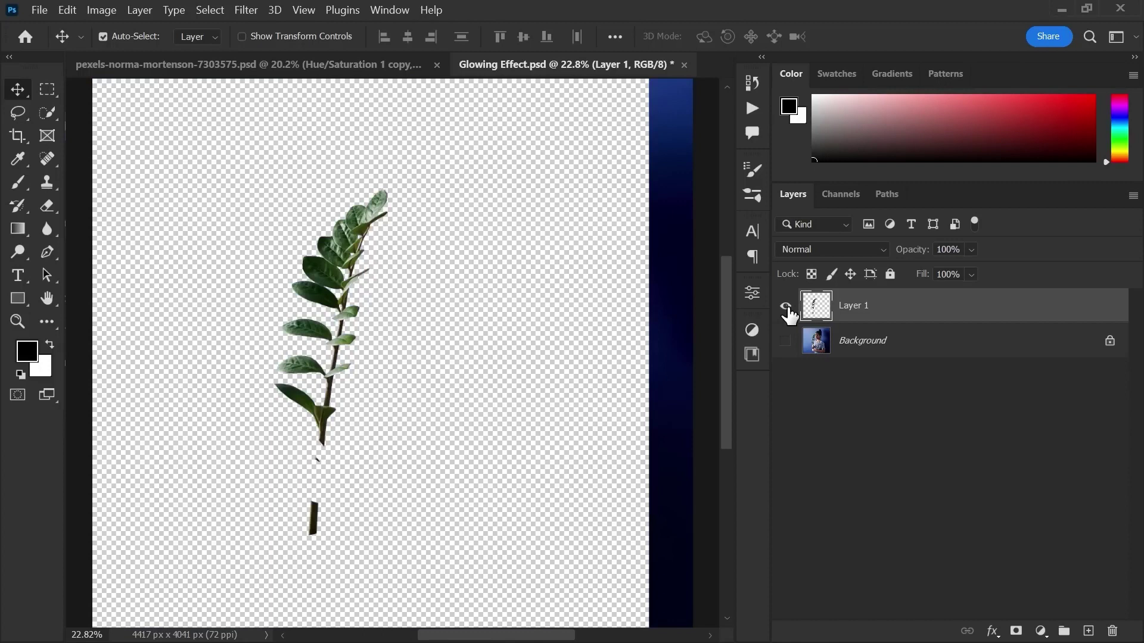
pyautogui.keyDown('alt'); pyautogui.click(785, 306); pyautogui.keyUp('alt')
pyautogui.click(470, 229)
# Select the subject on the Background layer and subtract the branch's leaves from the selection
pyautogui.click(857, 346)
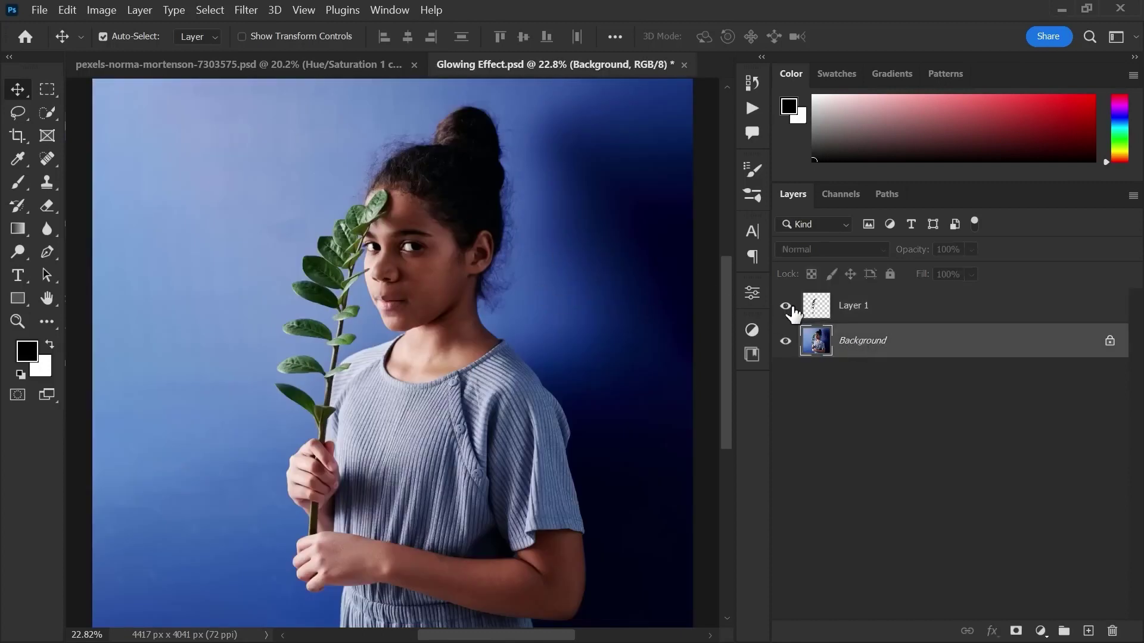
pyautogui.click(48, 116)
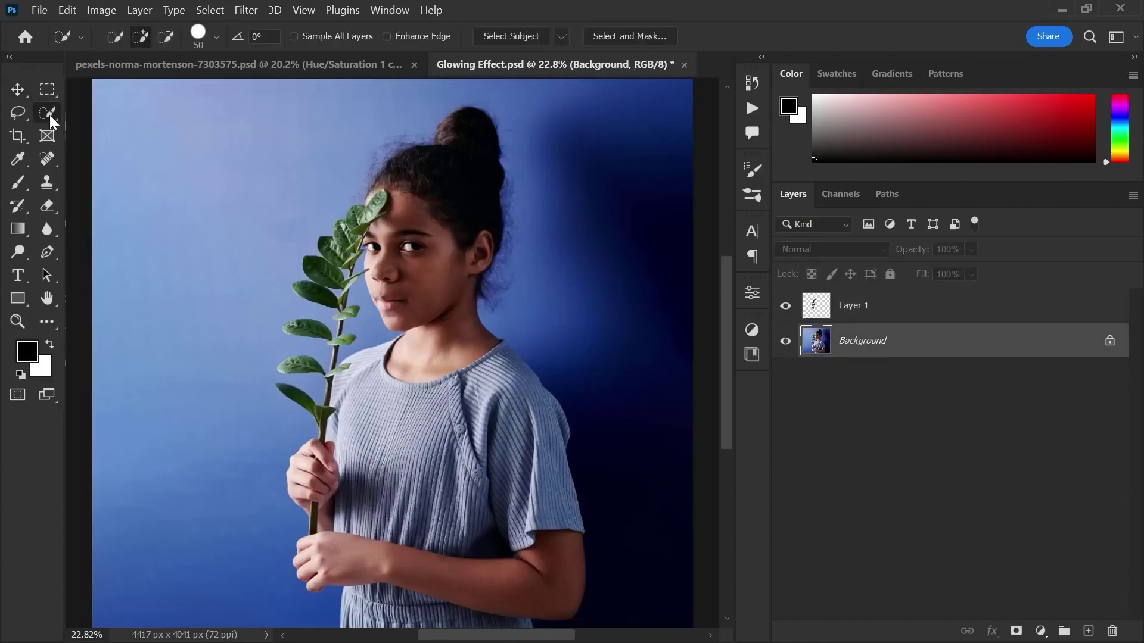
pyautogui.click(513, 37)
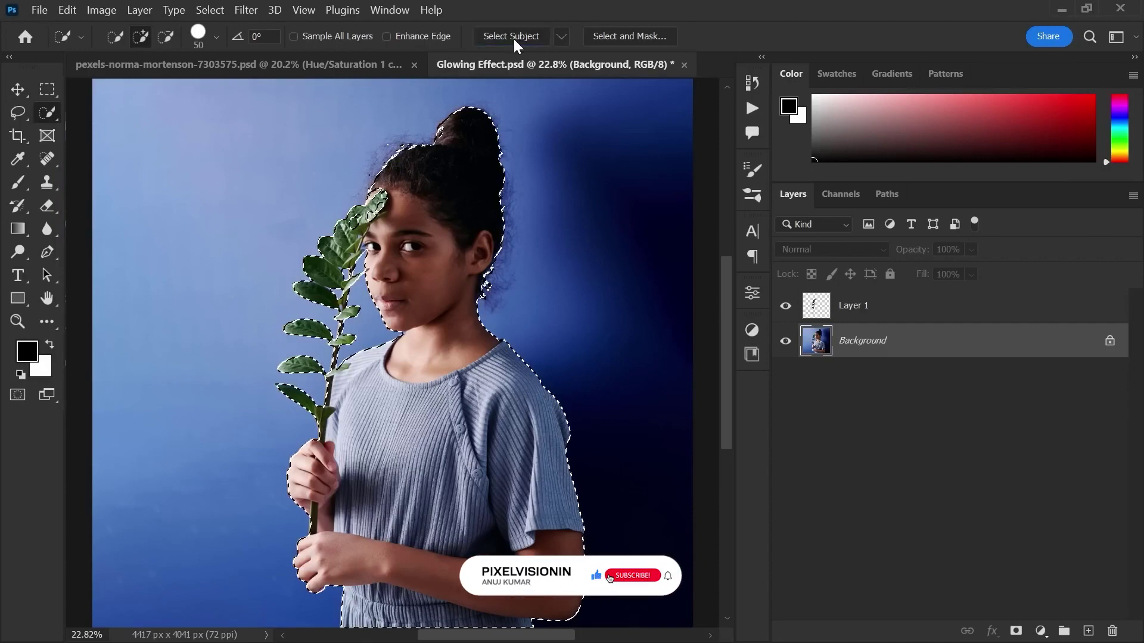
pyautogui.click(165, 36)
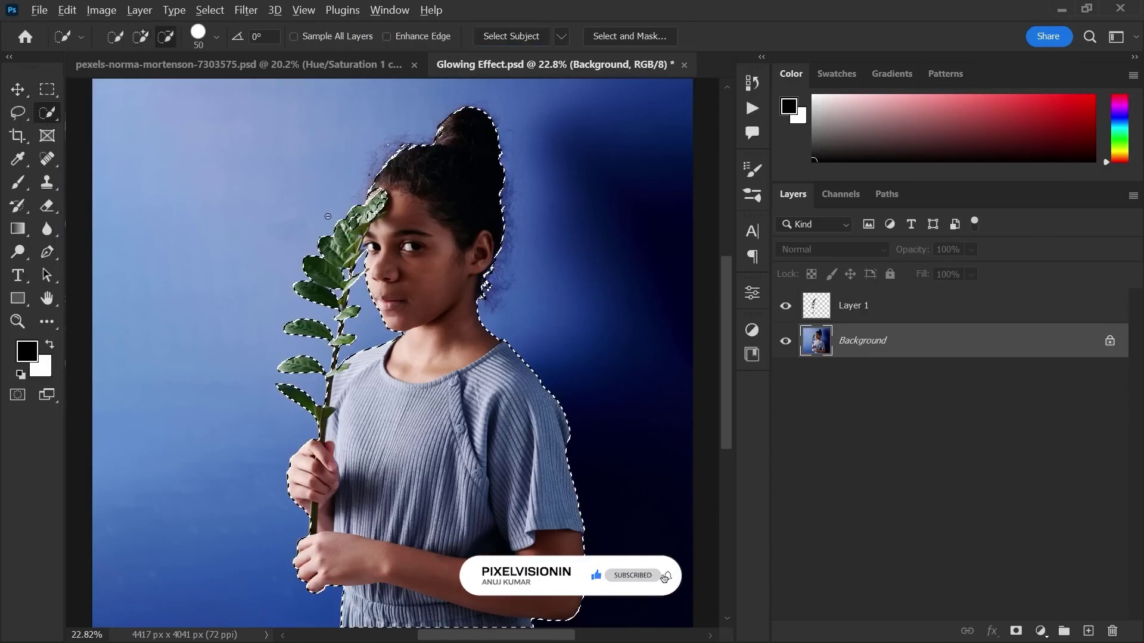
pyautogui.moveTo(282, 365); pyautogui.dragTo(293, 414)
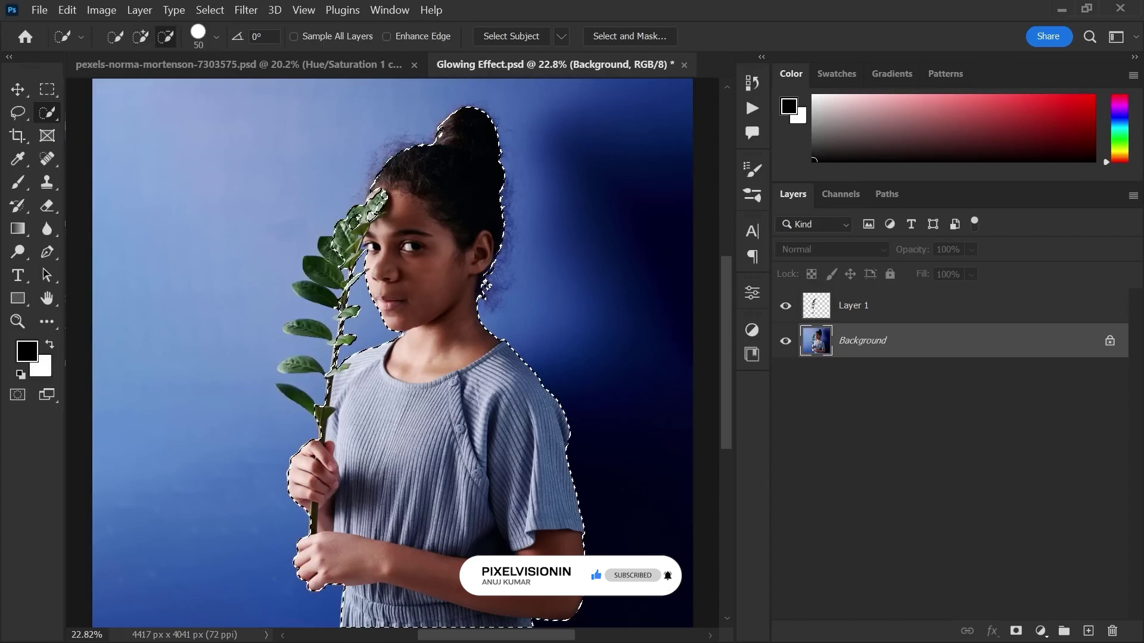
pyautogui.moveTo(327, 259)
pyautogui.mouseDown()
pyautogui.moveTo(340, 218)
pyautogui.moveTo(346, 256)
pyautogui.mouseUp()
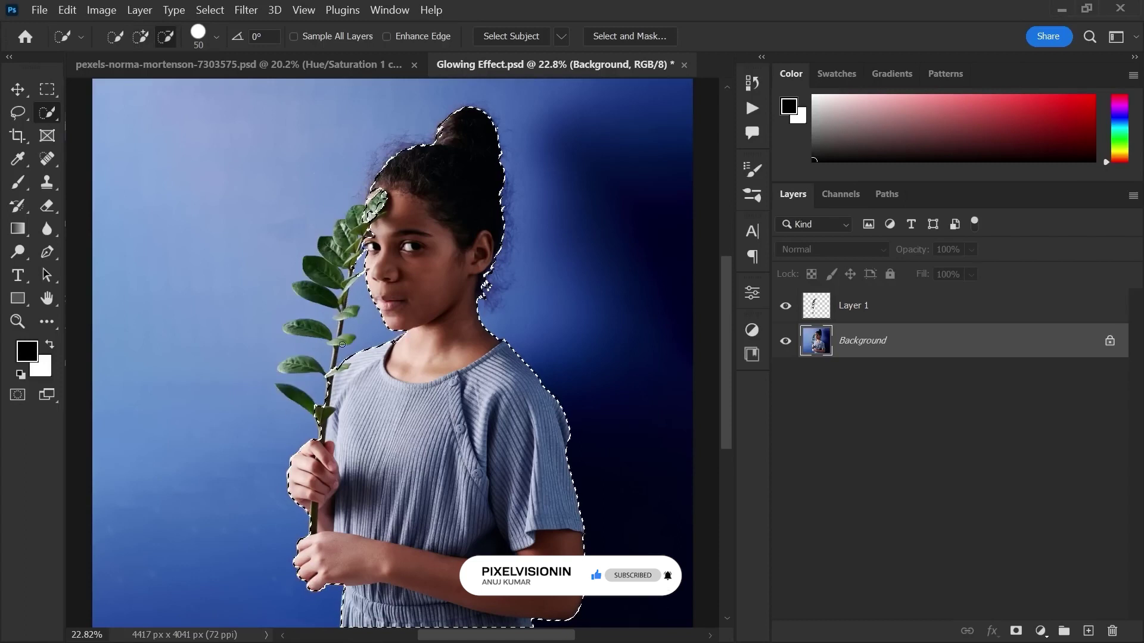
# In Select and Mask, brush the leaf on the forehead into the mask and refine the edge beside the eye
pyautogui.click(655, 35)
pyautogui.scroll(5, 376, 164)
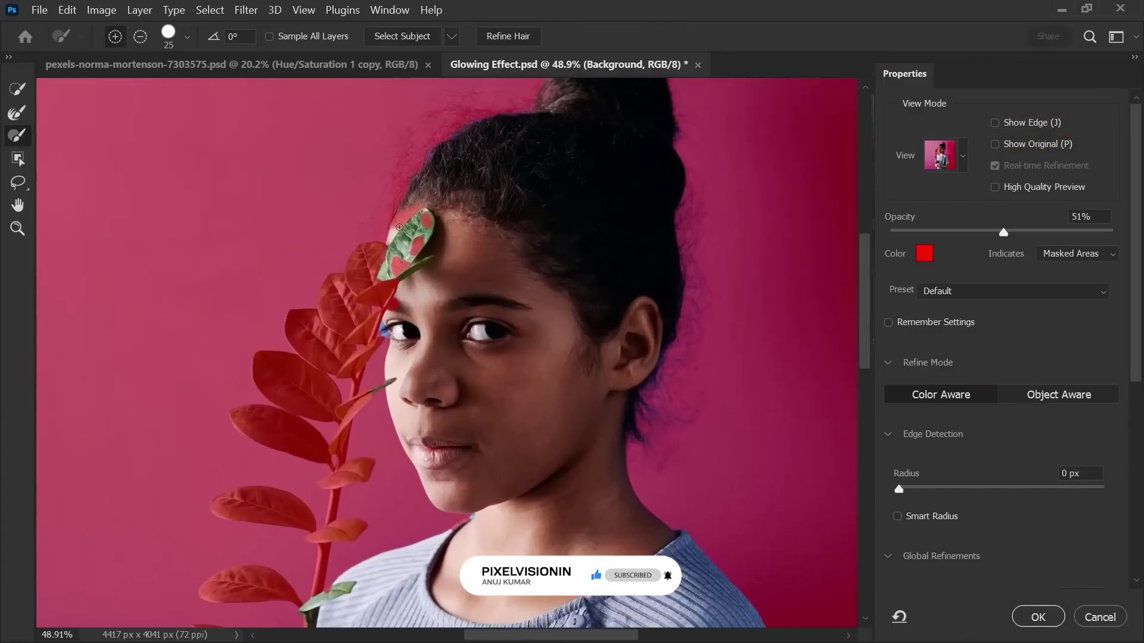
pyautogui.moveTo(426, 223); pyautogui.dragTo(408, 219)
pyautogui.scroll(5, 408, 219)
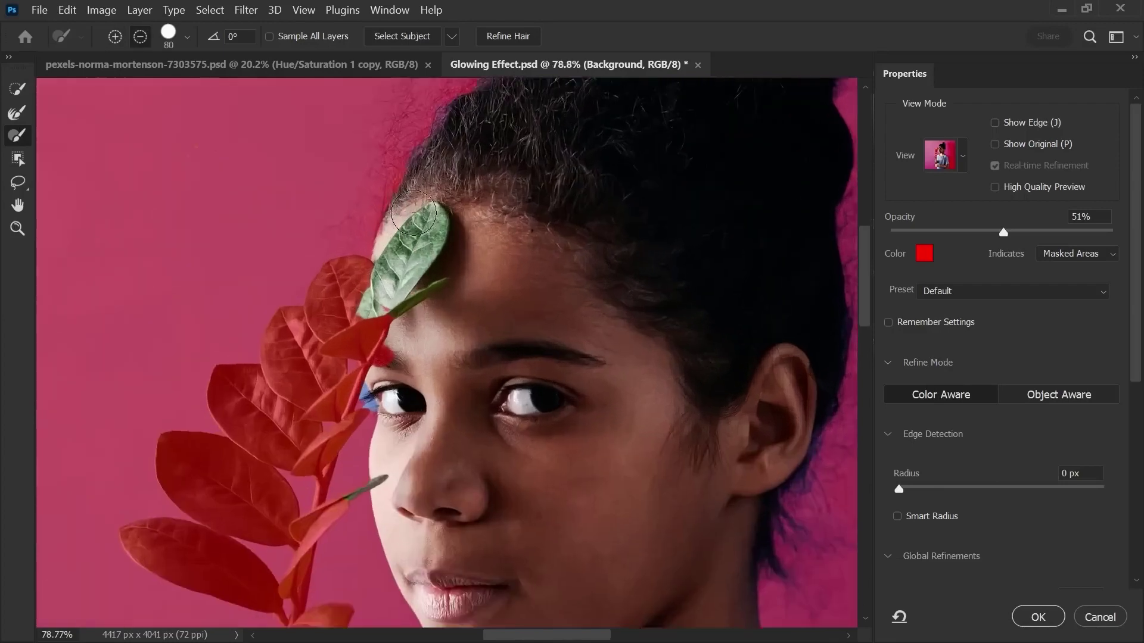
pyautogui.click(374, 411)
pyautogui.moveTo(305, 491); pyautogui.dragTo(361, 317)
pyautogui.click(18, 112)
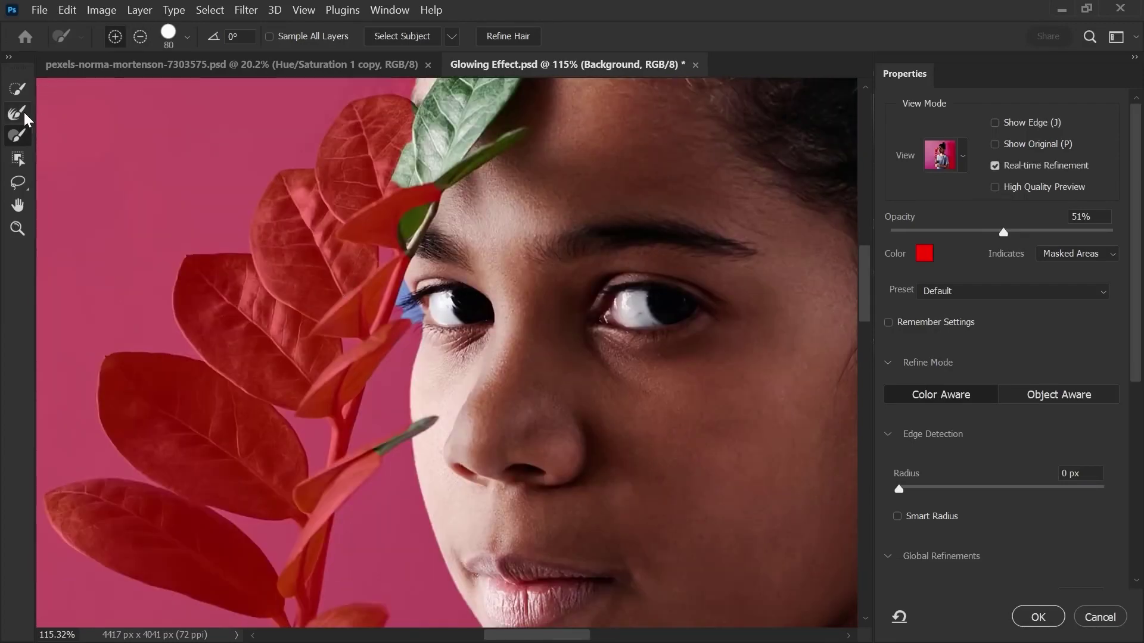
pyautogui.scroll(-3, 405, 291)
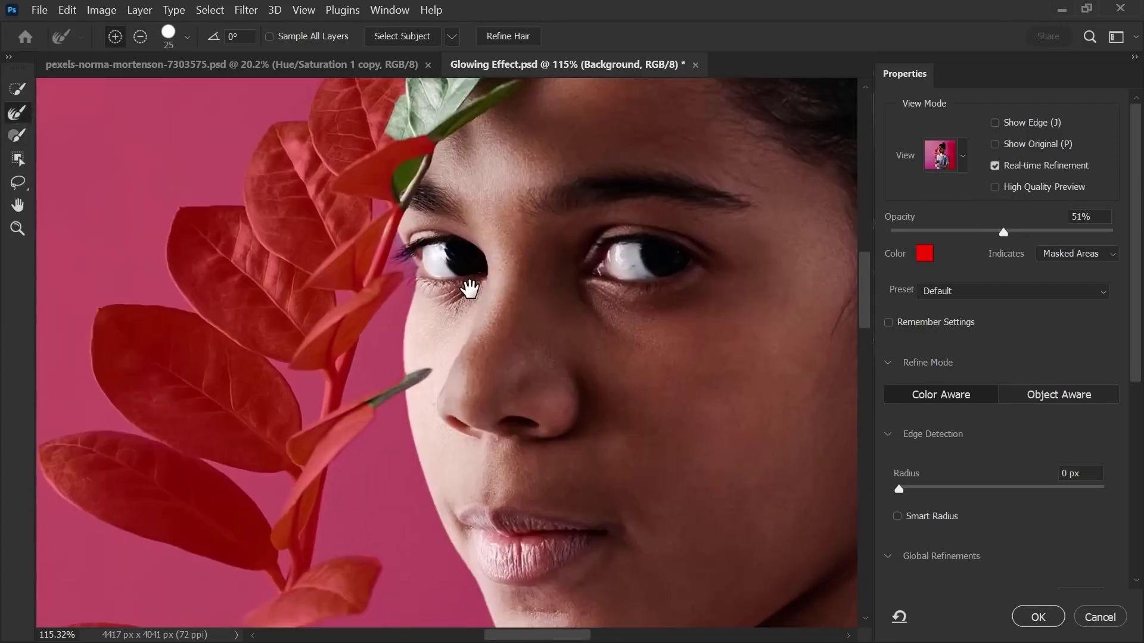
# Clean up the mask edges with the brush along the chin, neckline, shoulder and the hand holding the branch
pyautogui.press('b')
pyautogui.scroll(4, 638, 332)
pyautogui.moveTo(574, 338); pyautogui.dragTo(655, 299)
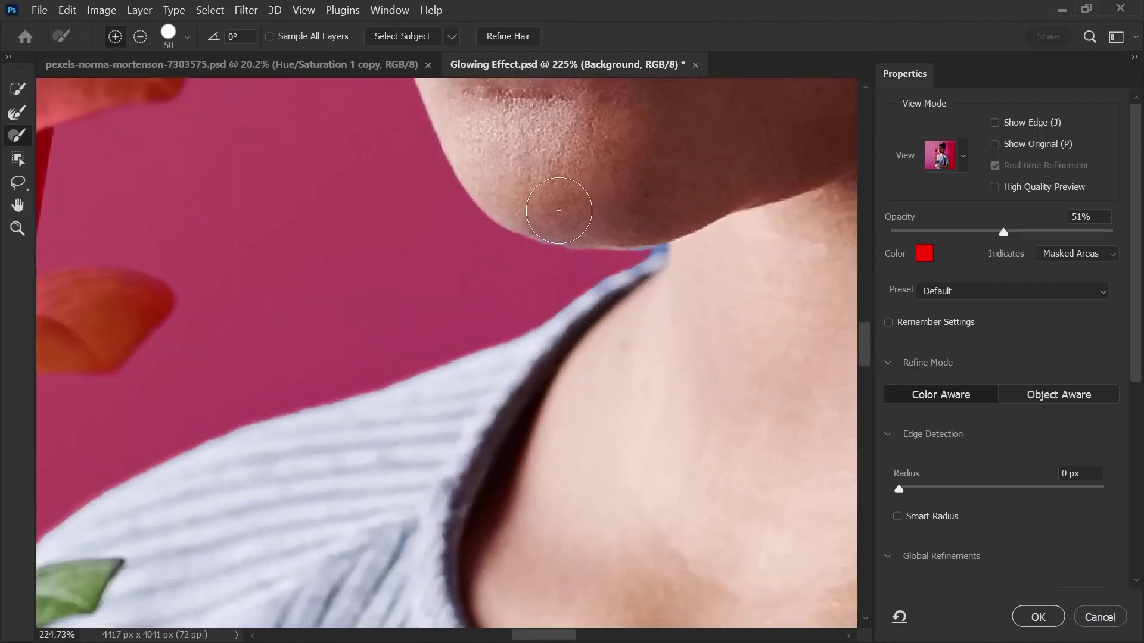
pyautogui.scroll(-5, 524, 262)
pyautogui.scroll(5, 429, 309)
pyautogui.scroll(-5, 464, 276)
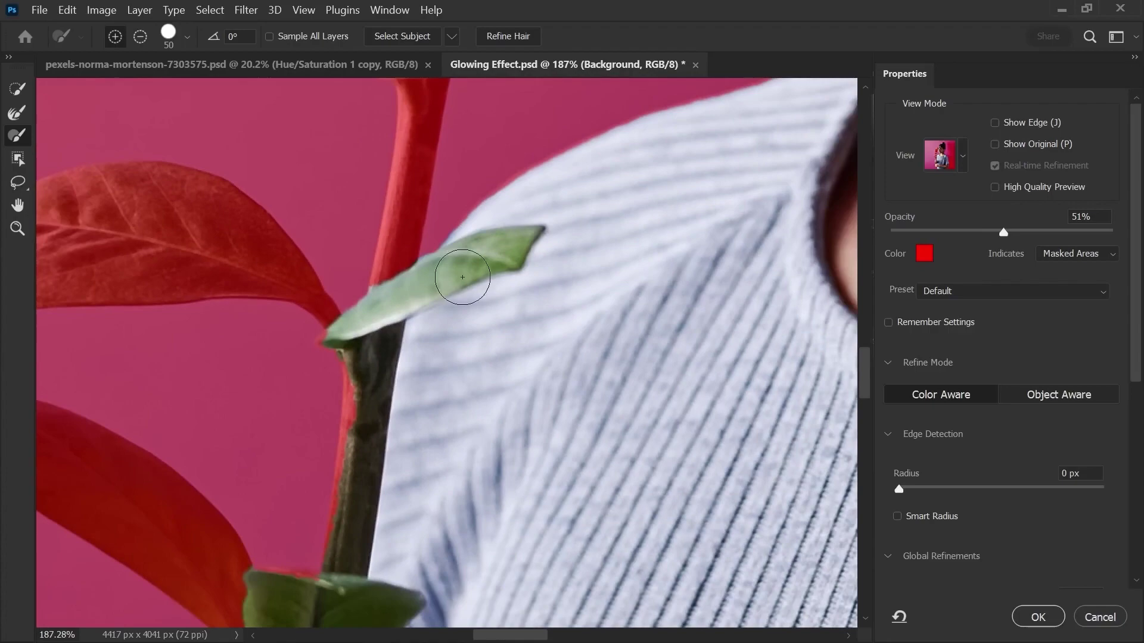
pyautogui.scroll(-2, 465, 311)
pyautogui.scroll(5, 334, 256)
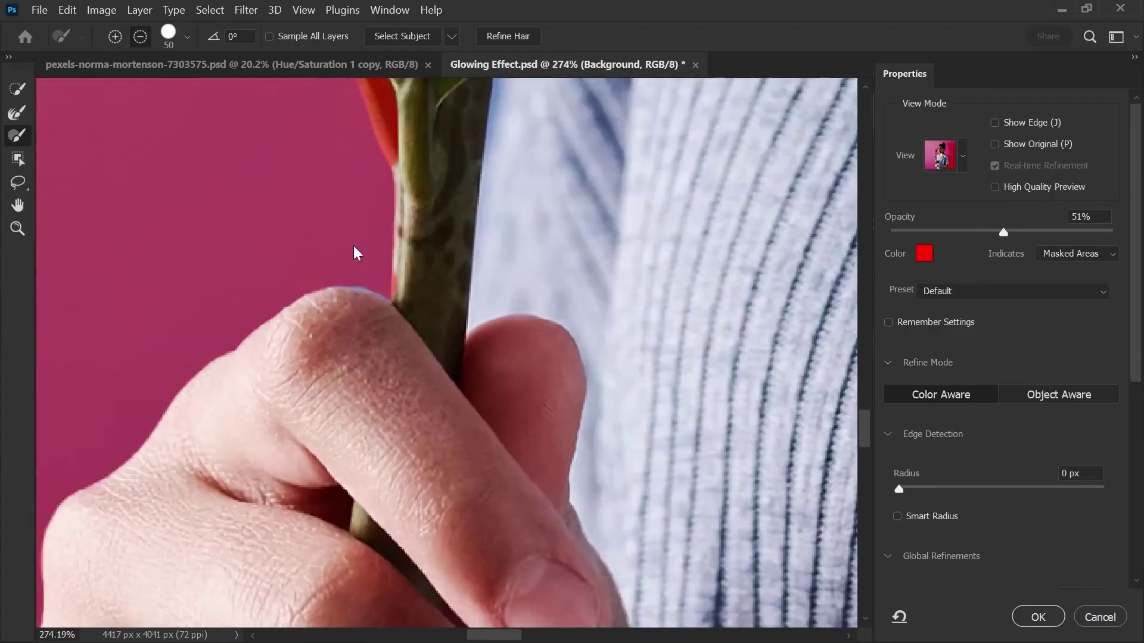
pyautogui.scroll(-5, 355, 253)
pyautogui.scroll(-2, 430, 458)
pyautogui.hotkey('ctrl', '0')
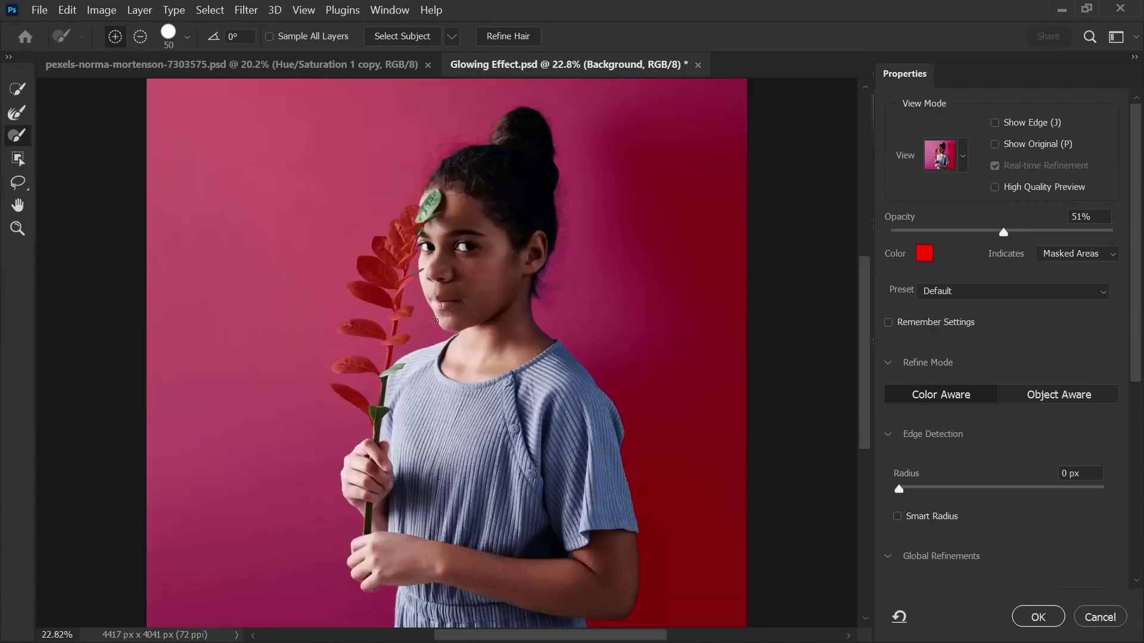
# Turn on Decontaminate Colors, output the subject as a new masked layer, and compare it with and without the Background layer
pyautogui.scroll(-6, 911, 541)
pyautogui.click(897, 523)
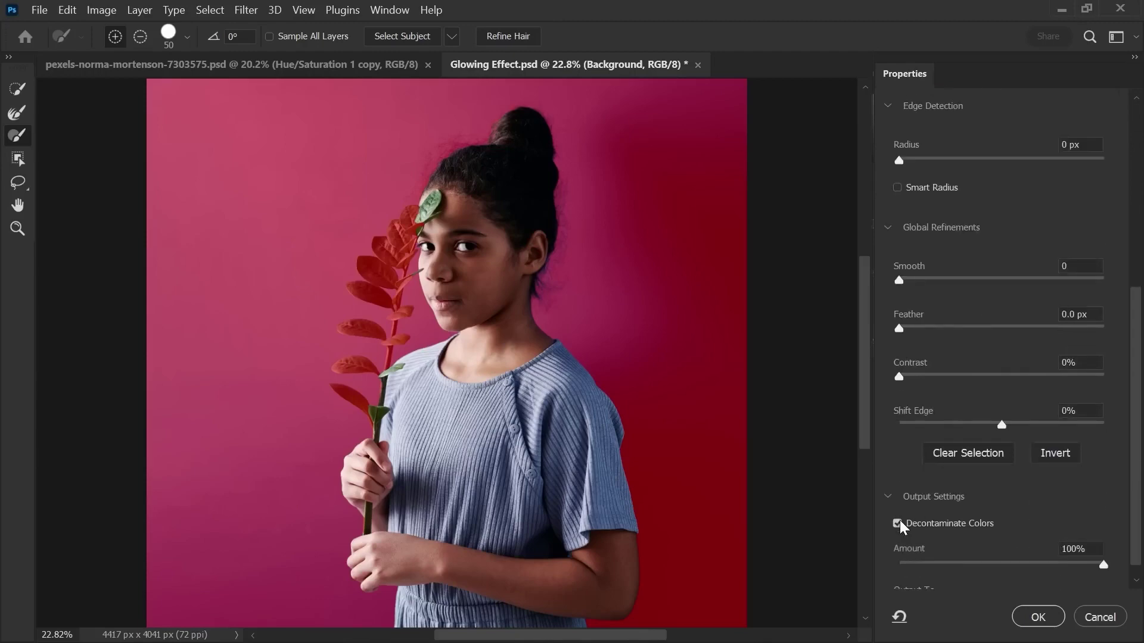
pyautogui.click(1022, 617)
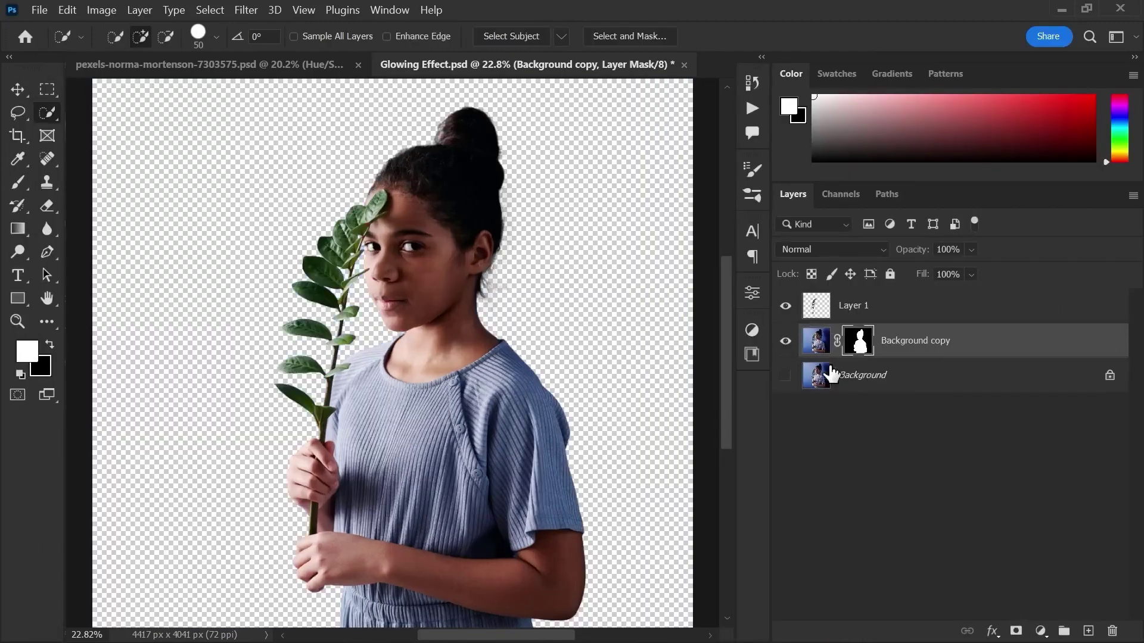
pyautogui.click(785, 376)
pyautogui.click(786, 375)
pyautogui.click(785, 377)
pyautogui.click(785, 378)
pyautogui.press('v')
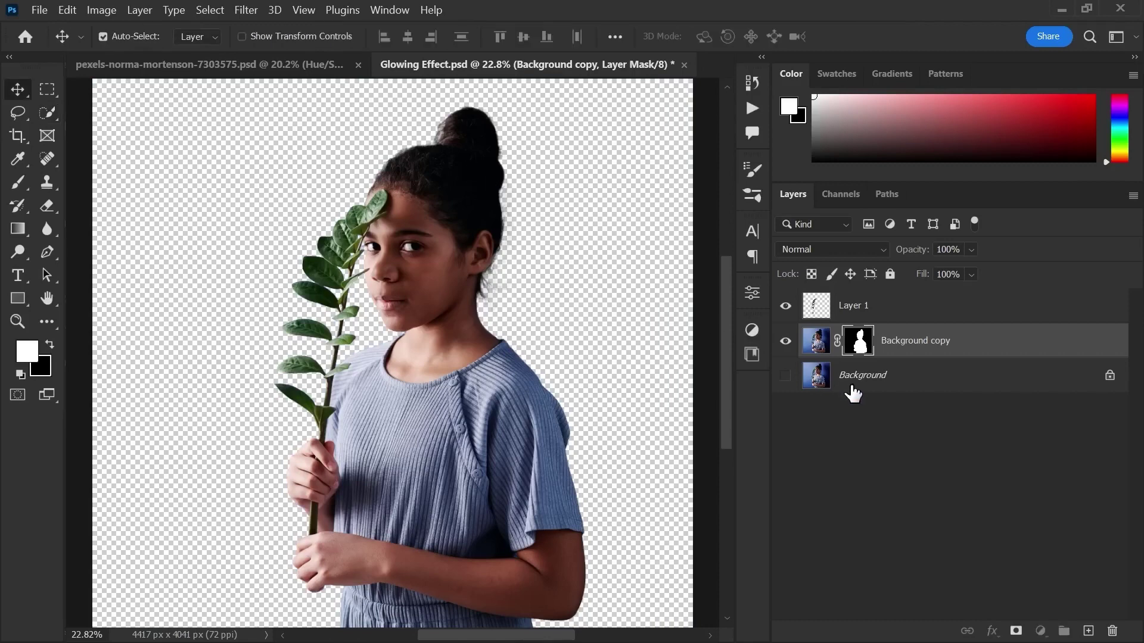
# Show the Background layer and darken it with an Exposure adjustment layer set to exposure -3.72 and gamma correction 0.48
pyautogui.click(851, 386)
pyautogui.click(785, 376)
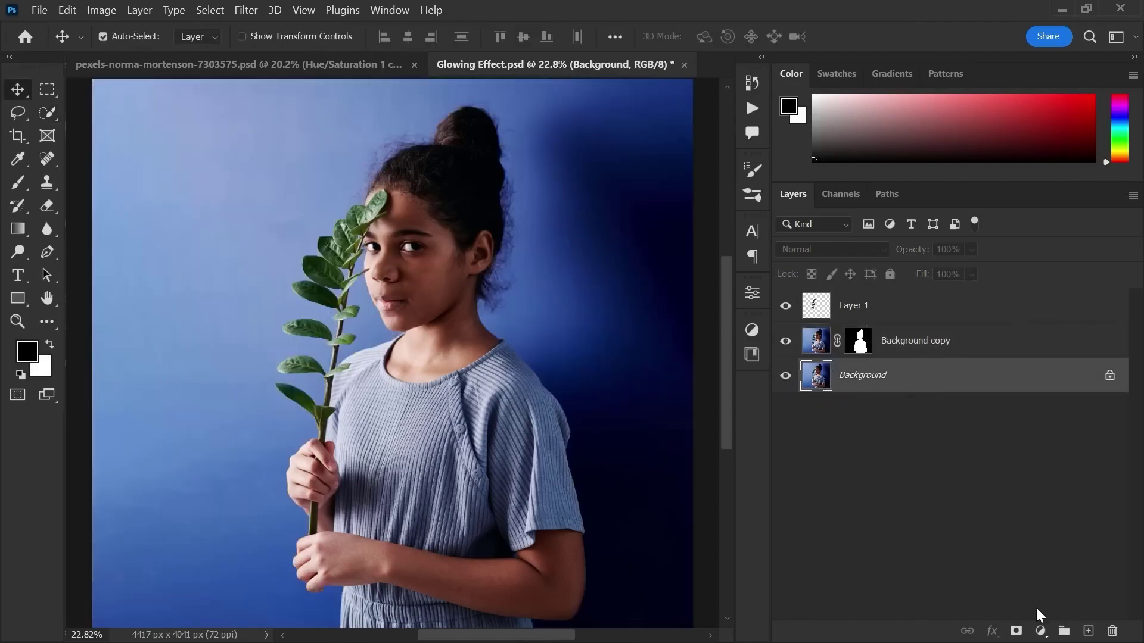
pyautogui.click(1041, 631)
pyautogui.click(1006, 408)
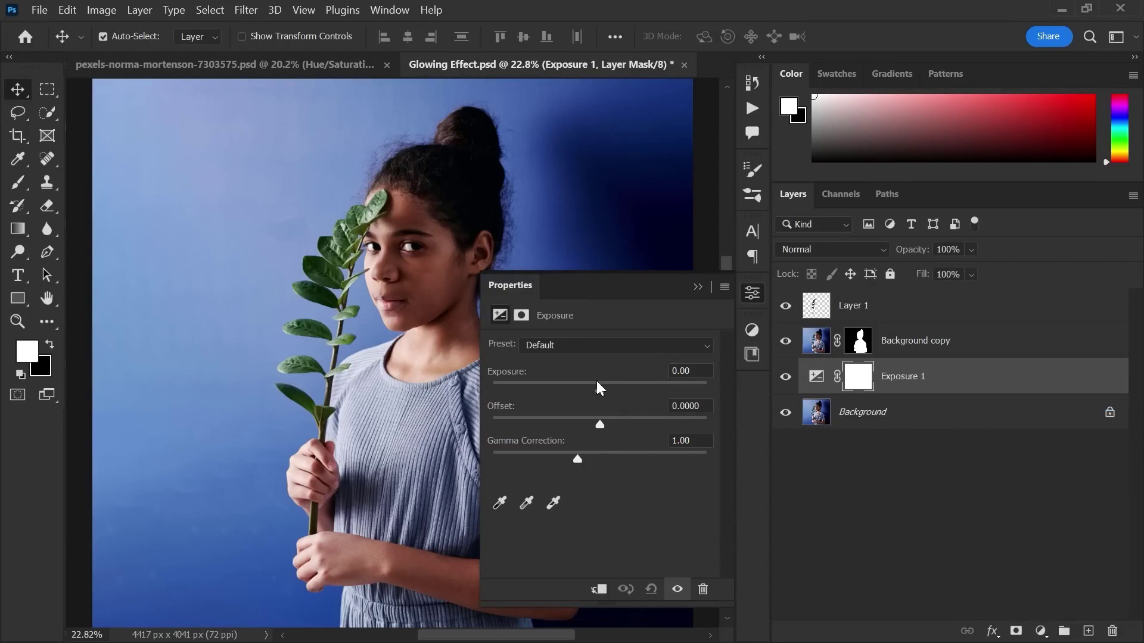
pyautogui.moveTo(599, 388); pyautogui.dragTo(540, 389)
pyautogui.moveTo(581, 455); pyautogui.dragTo(613, 454)
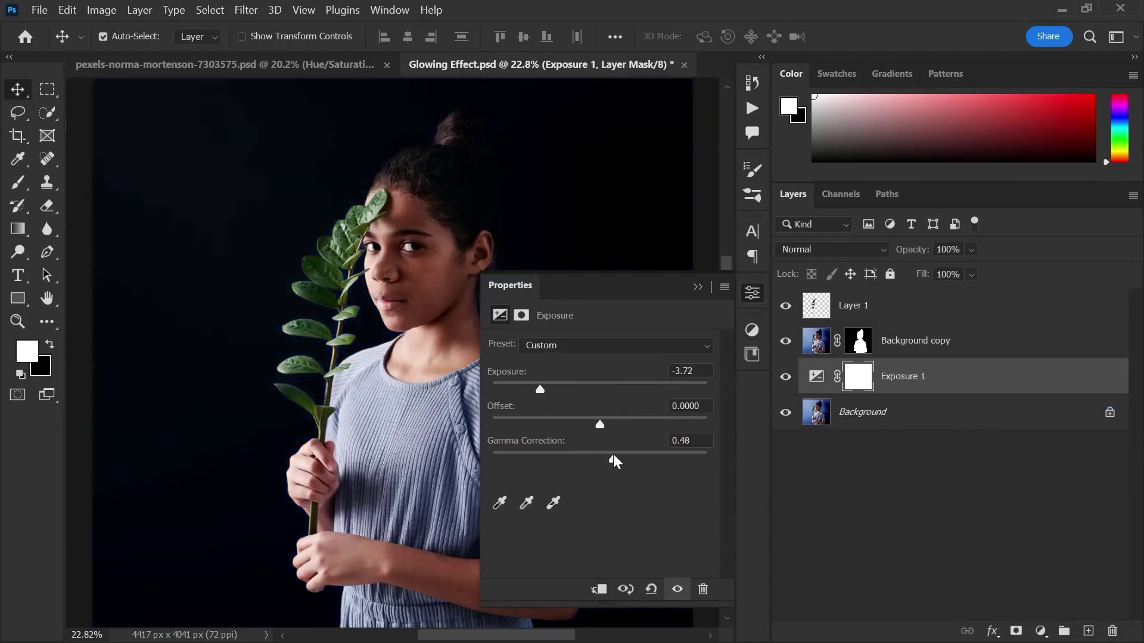
# Raise the Exposure adjustment layer's exposure slightly and rename the branch layer Glow
pyautogui.moveTo(544, 387); pyautogui.dragTo(563, 390)
pyautogui.click(877, 310)
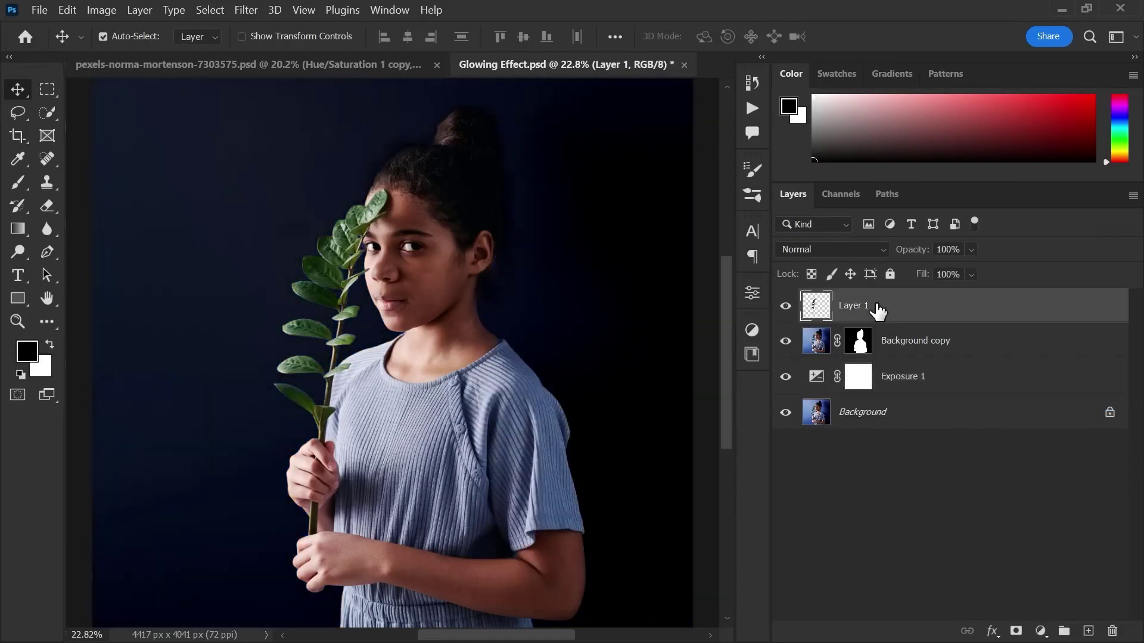
pyautogui.doubleClick(858, 307)
pyautogui.write('Glow')
pyautogui.press('Return')
# Convert the Glow layer to a smart object and duplicate it
pyautogui.rightClick(892, 302)
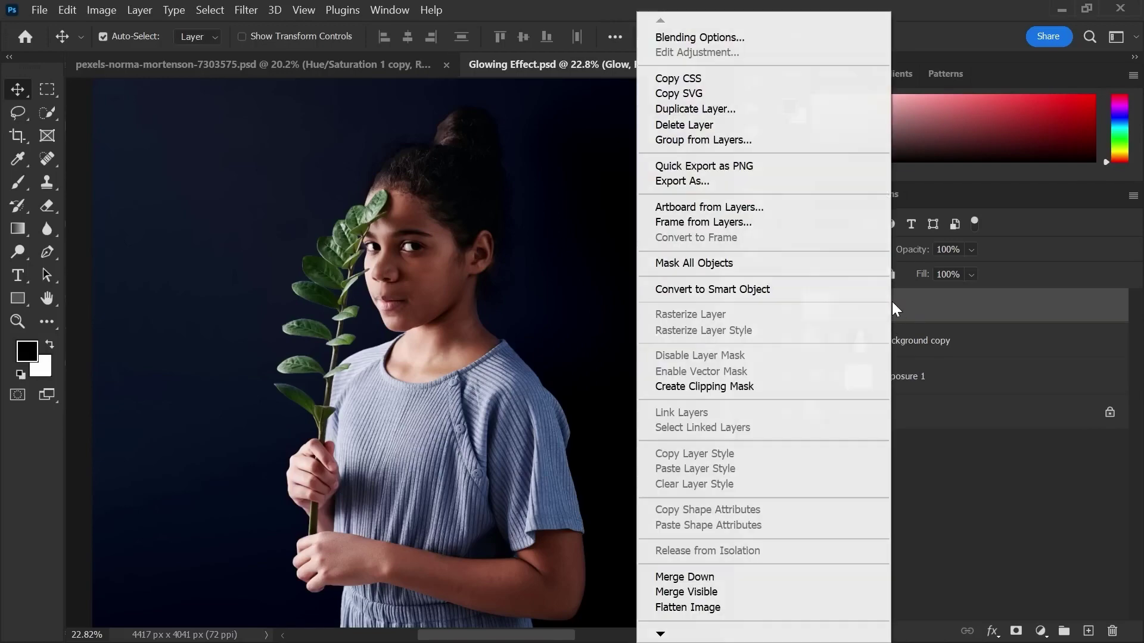
pyautogui.click(731, 287)
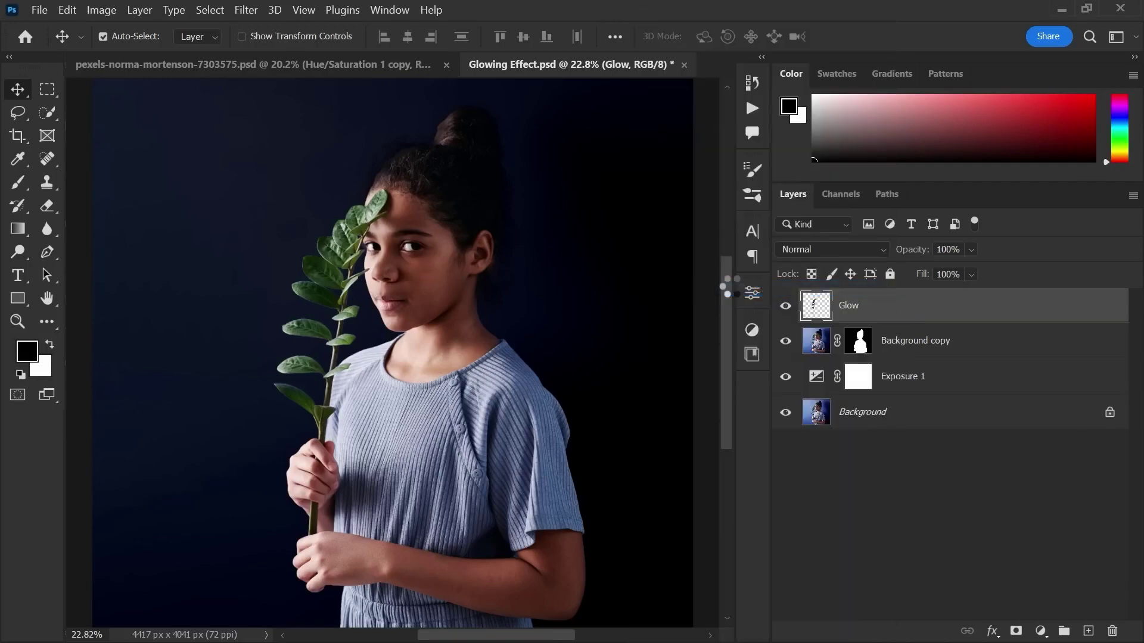
pyautogui.hotkey('ctrl', 'j')
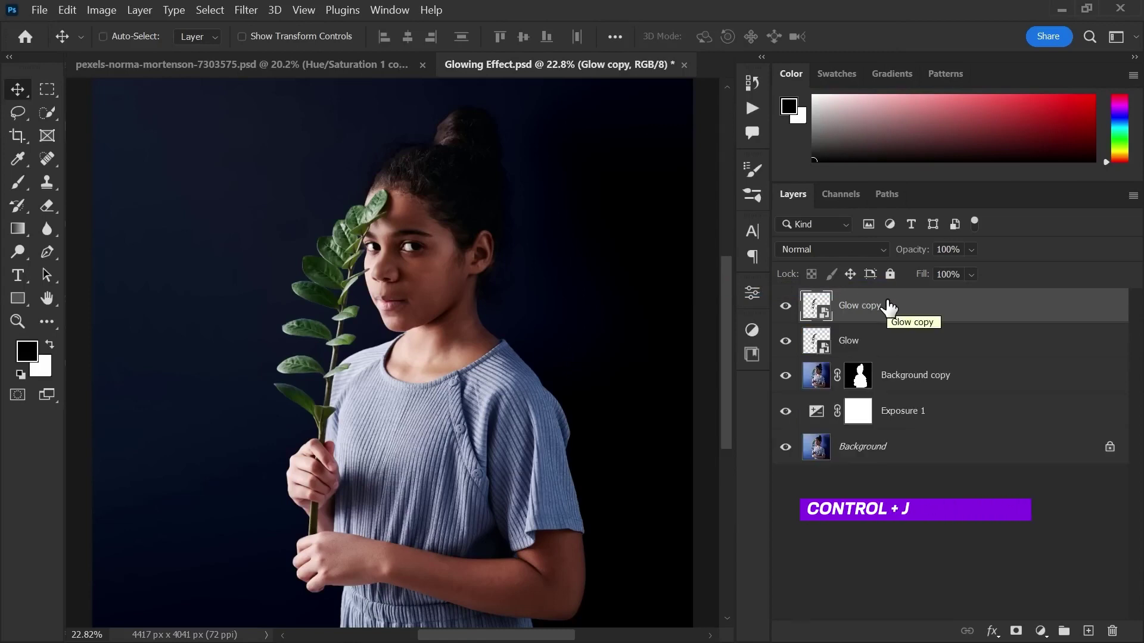
# Group the Glow and Glow copy layers and name the group Glow Effect
pyautogui.keyDown('ctrl'); pyautogui.click(867, 339); pyautogui.keyUp('ctrl')
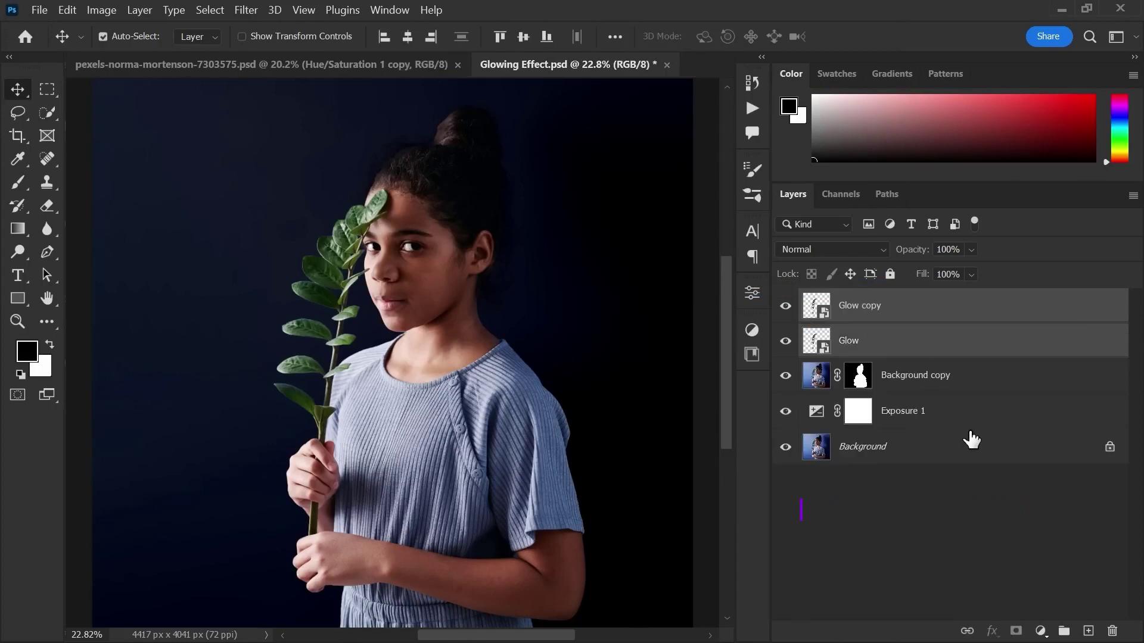
pyautogui.hotkey('ctrl', 'g')
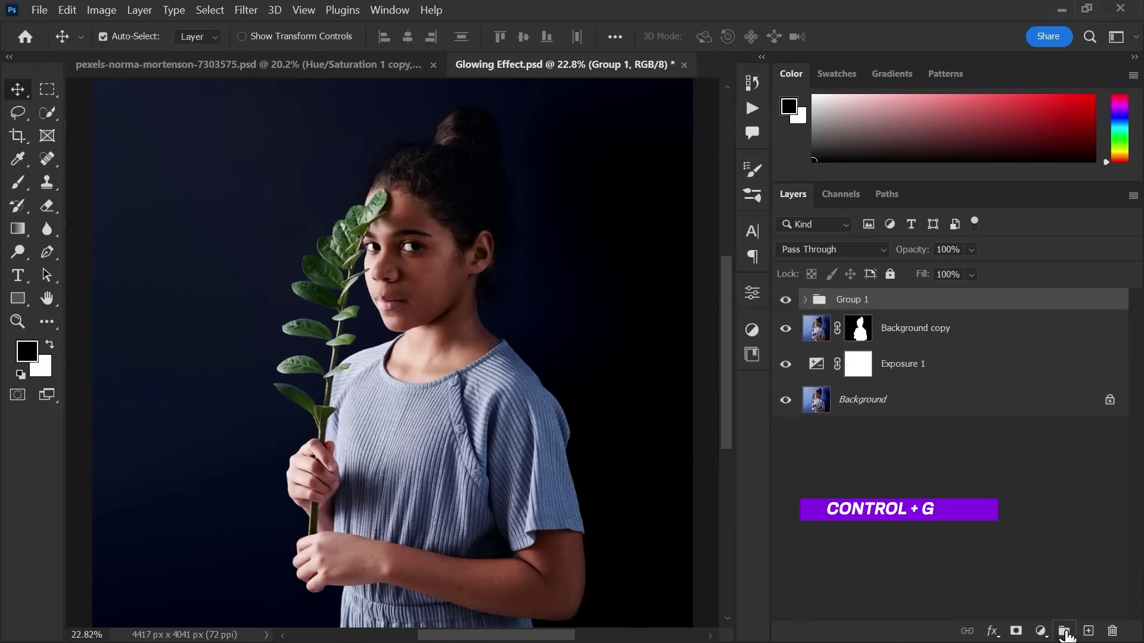
pyautogui.doubleClick(848, 299)
pyautogui.write('Glow Effect')
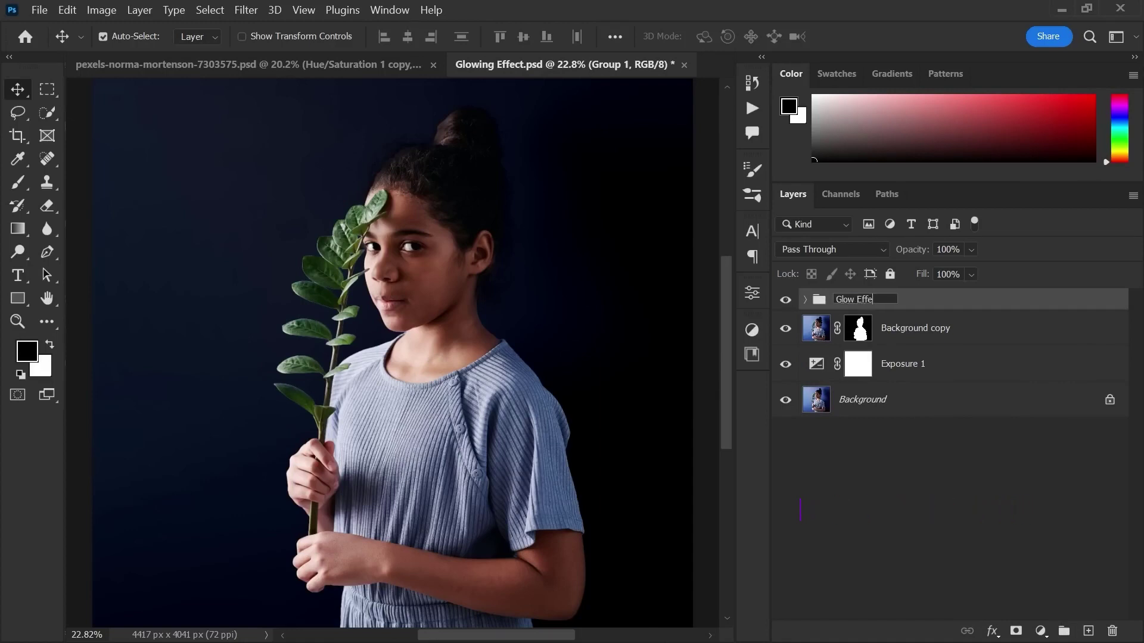
pyautogui.press('Return')
# Set the blend mode of the Glow copy layer inside the Glow Effect group to Screen
pyautogui.click(805, 299)
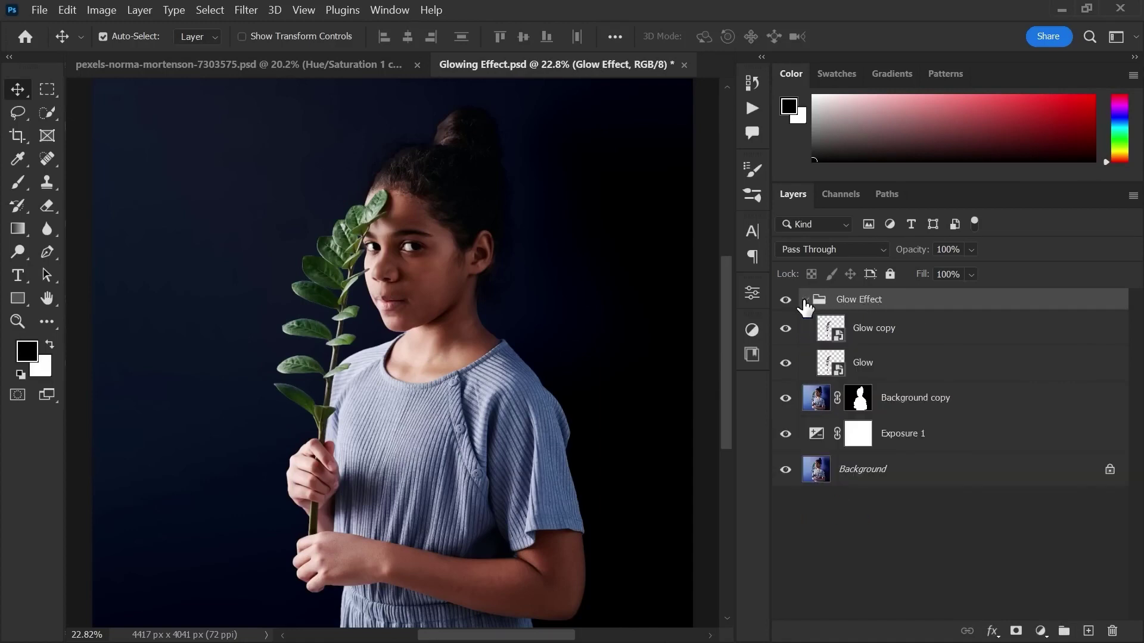
pyautogui.click(889, 338)
pyautogui.click(810, 250)
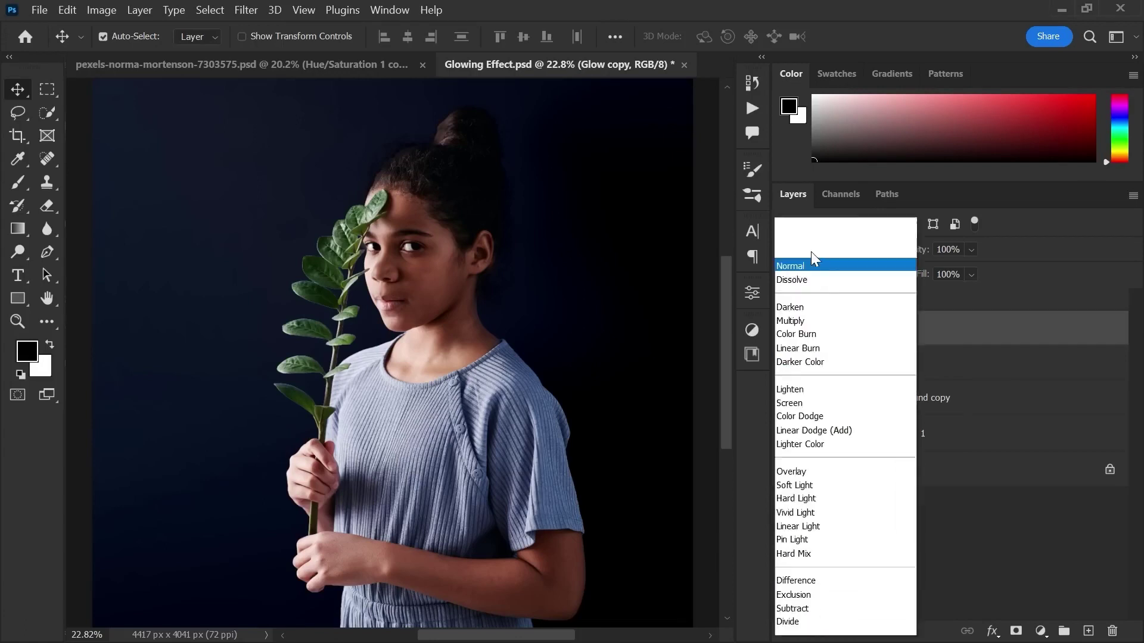
pyautogui.click(799, 339)
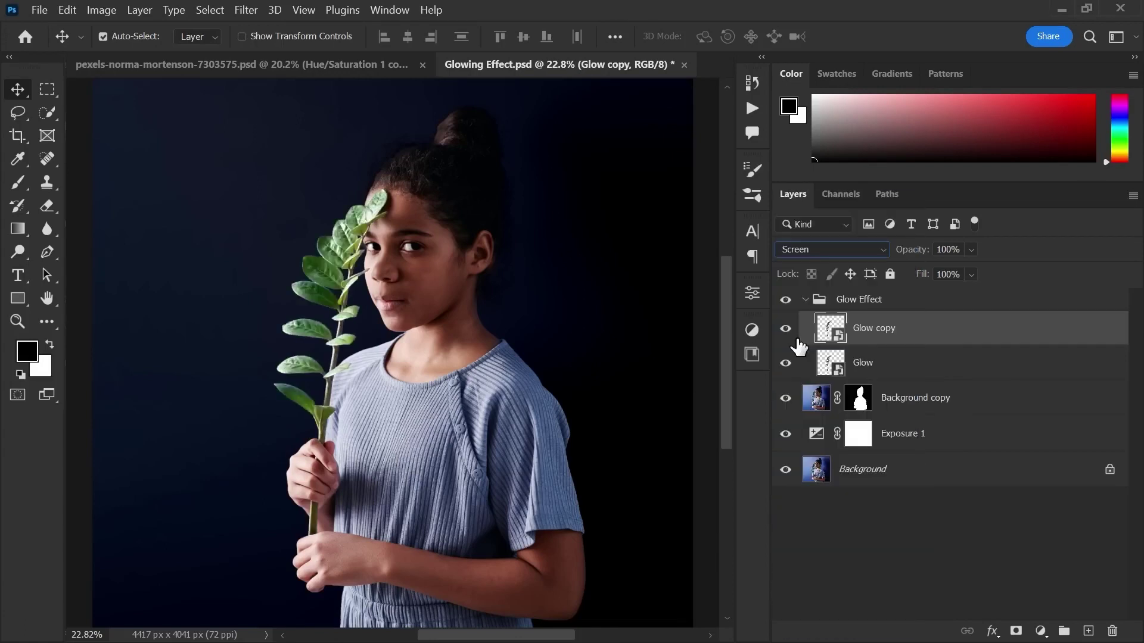
# Apply a Gaussian Blur smart filter with a 5 pixel radius to the Glow copy layer
pyautogui.click(246, 10)
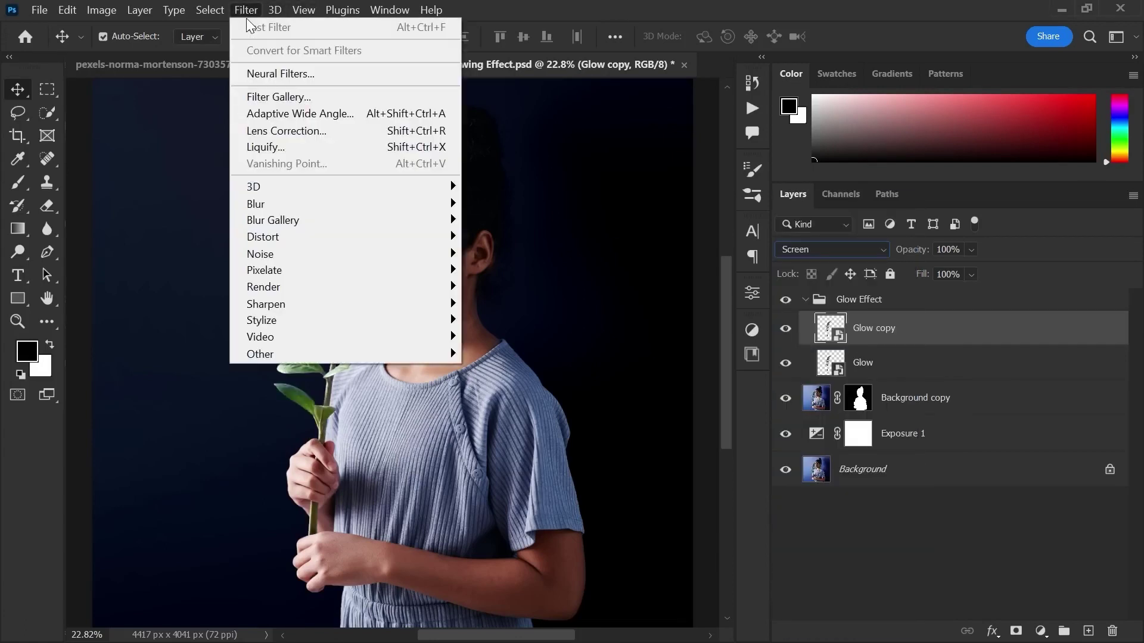
pyautogui.moveTo(295, 209)
pyautogui.click(498, 269)
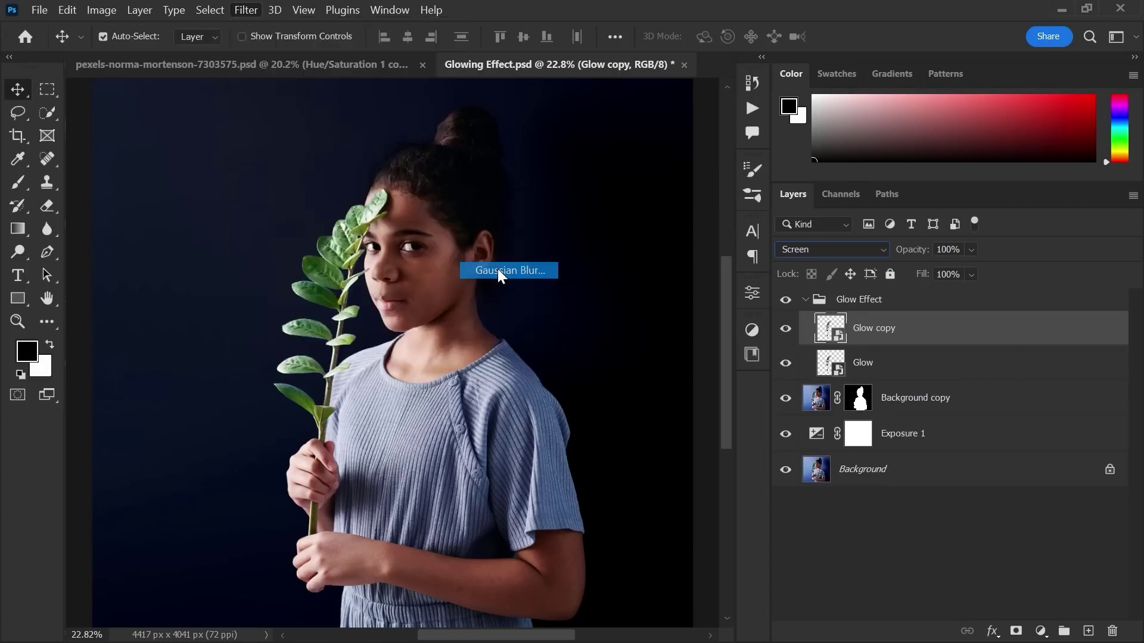
pyautogui.click(511, 346)
pyautogui.write('5')
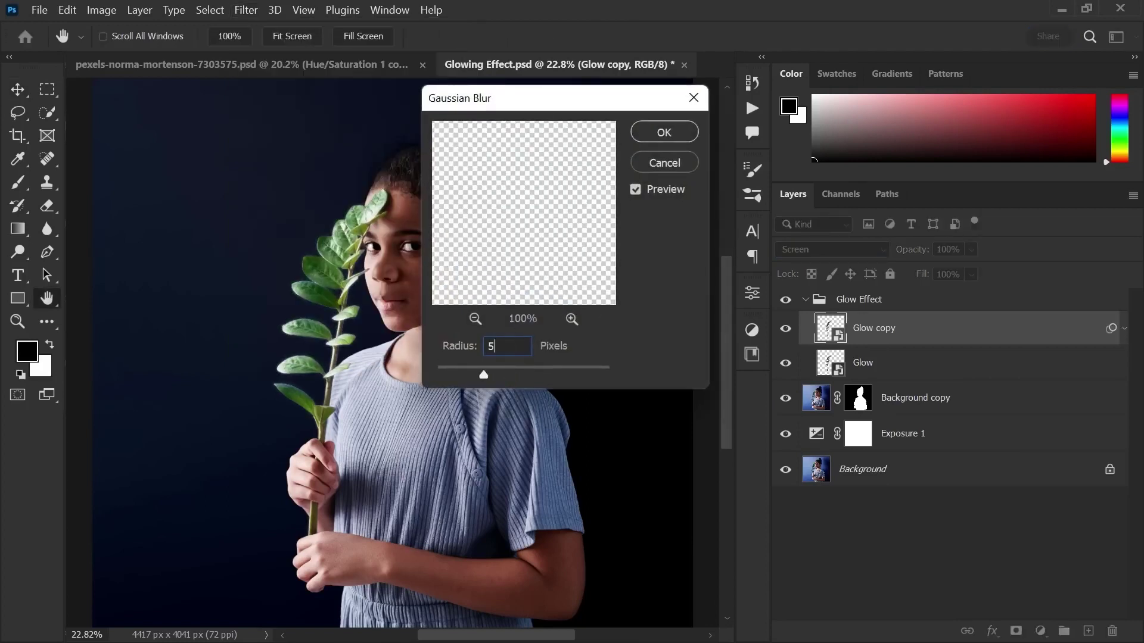
pyautogui.click(650, 137)
# Duplicate the blurred Glow copy layer and set the duplicate's Gaussian Blur radius to 15 pixels
pyautogui.hotkey('ctrl', 'j')
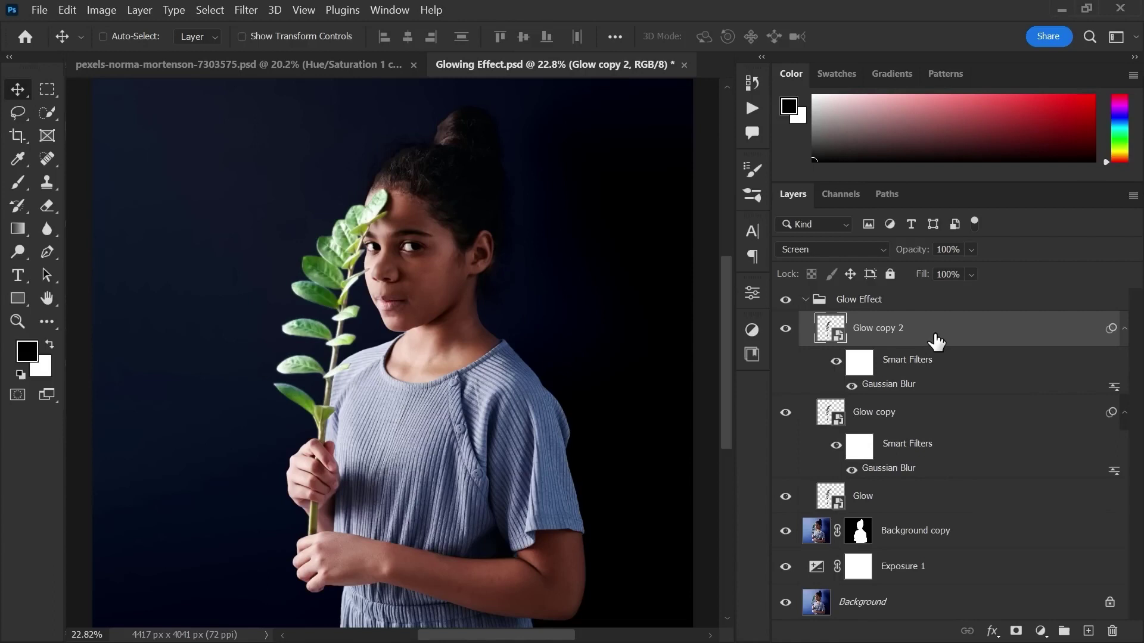
pyautogui.doubleClick(891, 386)
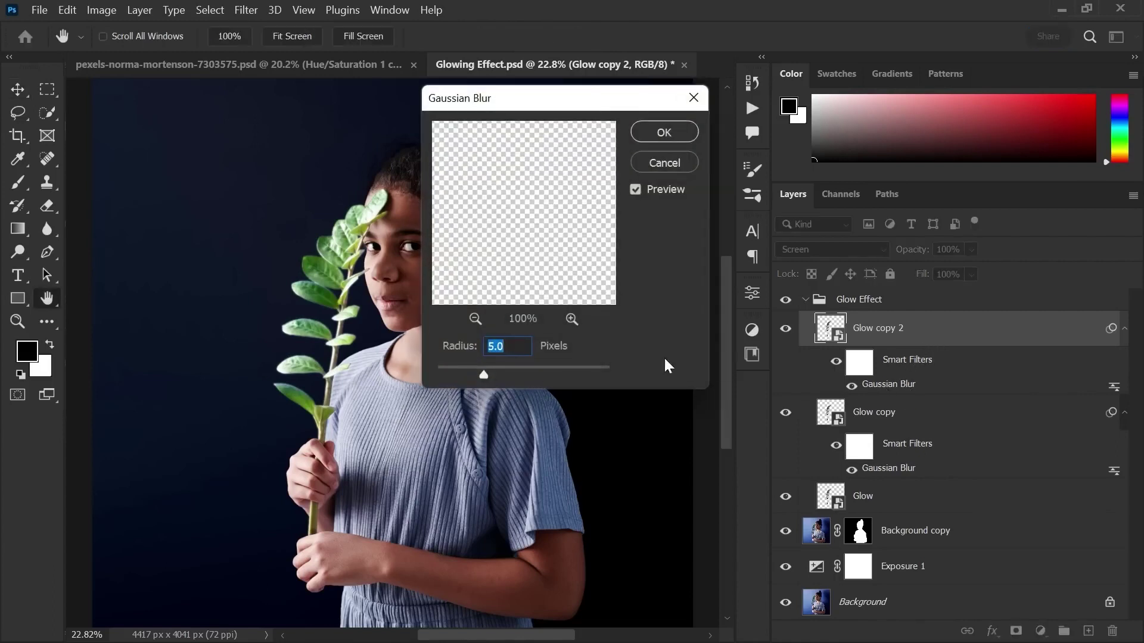
pyautogui.write('15')
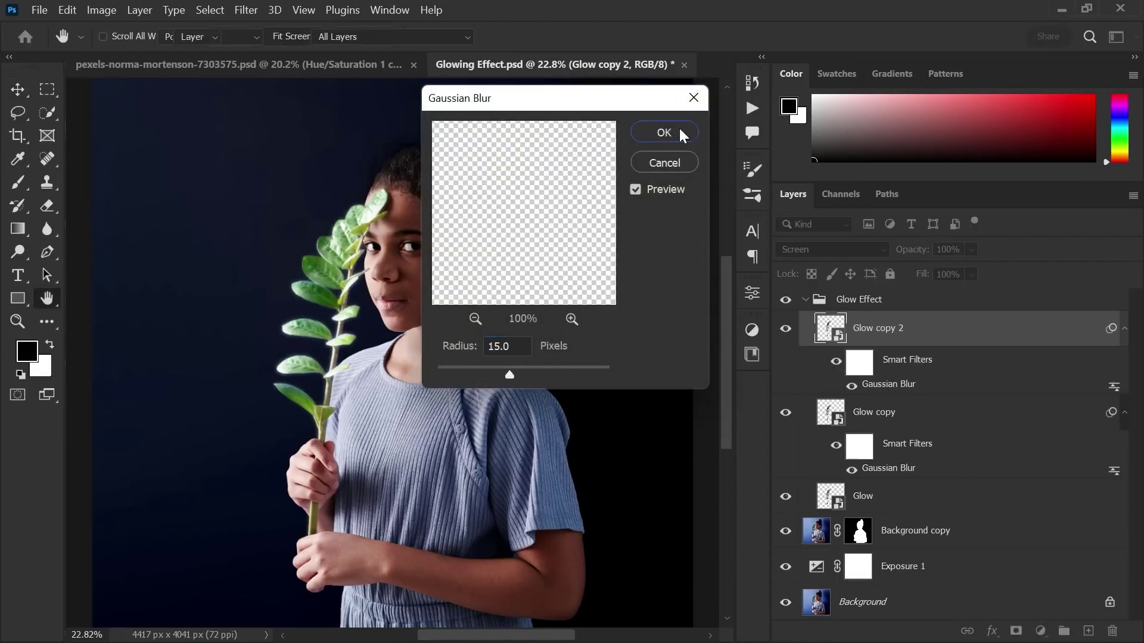
pyautogui.click(677, 131)
# Duplicate the 15 pixel blur layer and set the new copy's Gaussian Blur radius to 150 pixels
pyautogui.hotkey('ctrl', 'j')
pyautogui.doubleClick(890, 384)
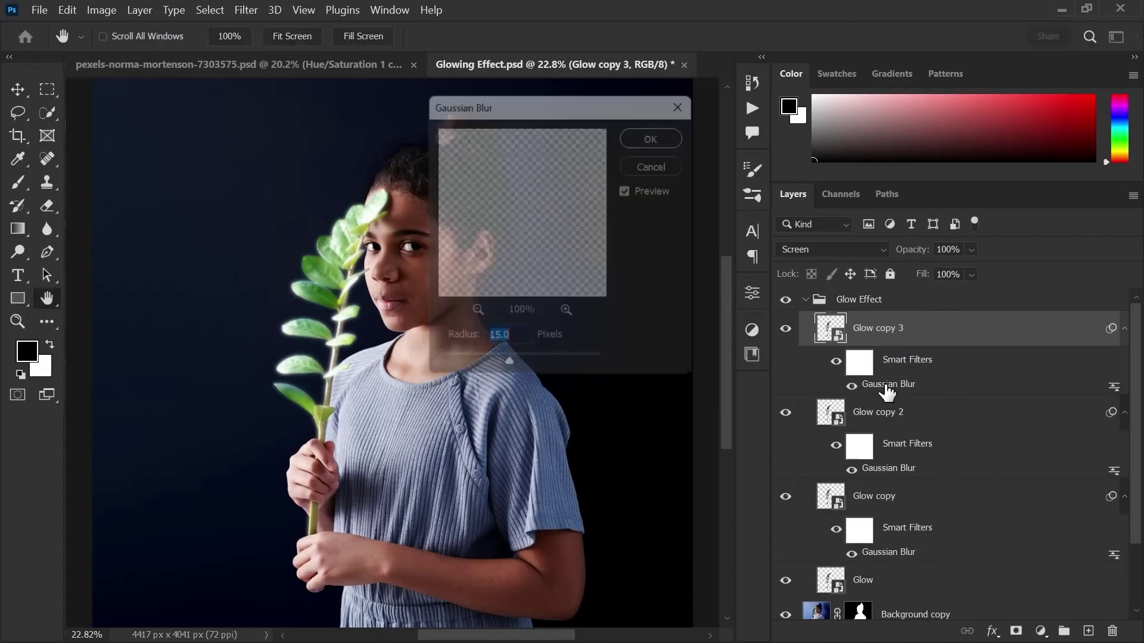
pyautogui.write('150')
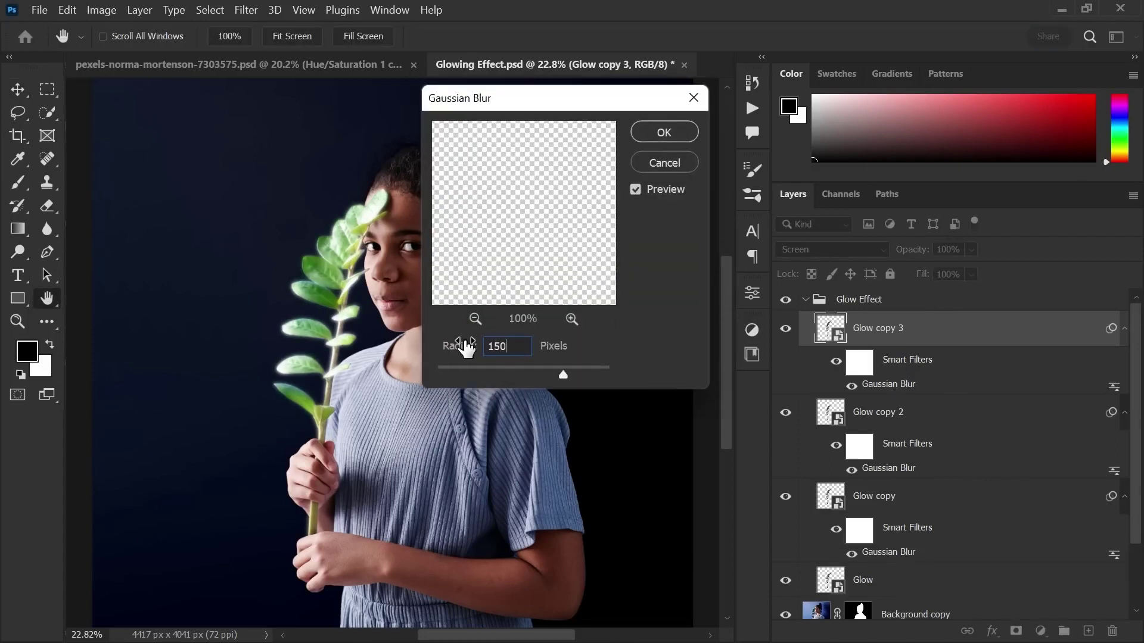
pyautogui.click(648, 134)
# Duplicate the 150 pixel blur layer and set the new copy's Gaussian Blur radius to 300 pixels
pyautogui.hotkey('ctrl', 'j')
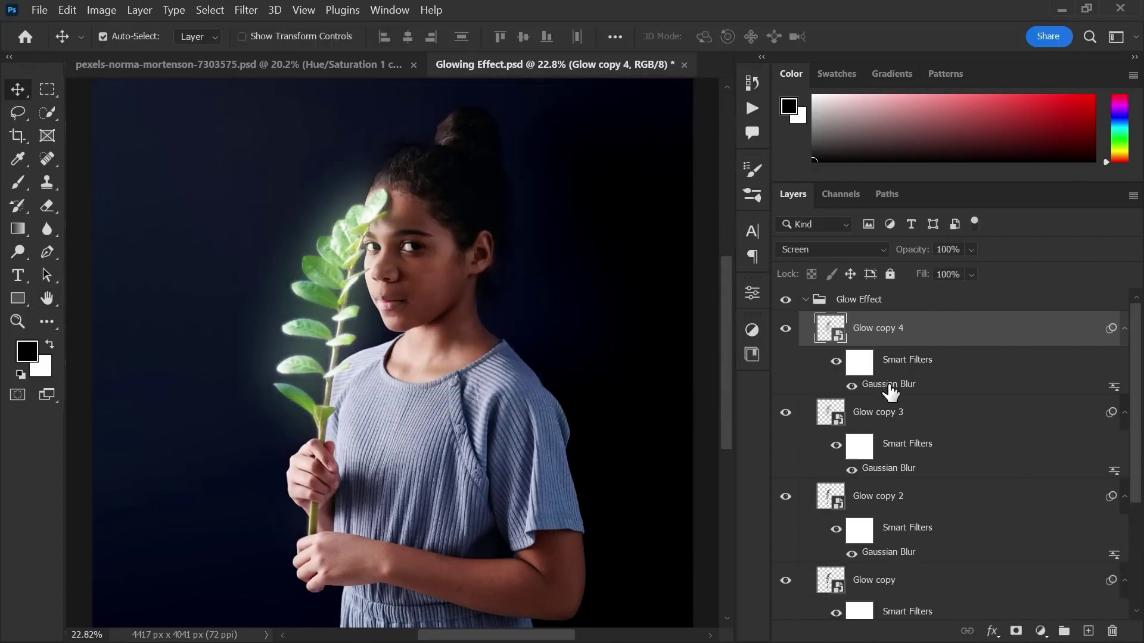
pyautogui.doubleClick(890, 384)
pyautogui.write('300')
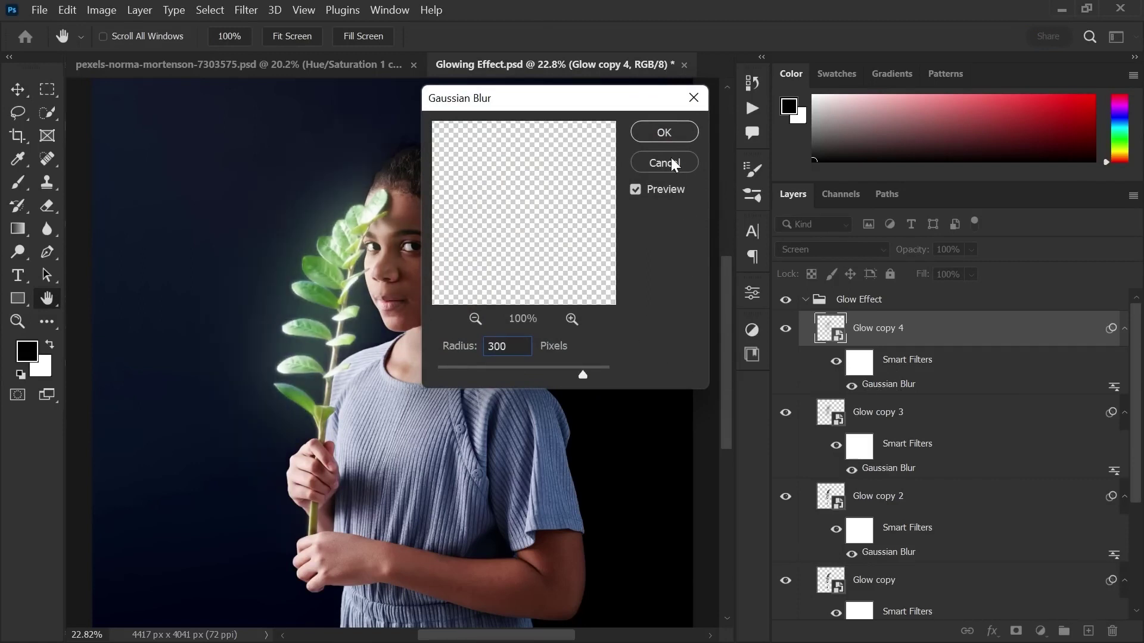
pyautogui.click(669, 134)
# Collapse the Glow Effect group and compare the image with and without the glow
pyautogui.click(806, 300)
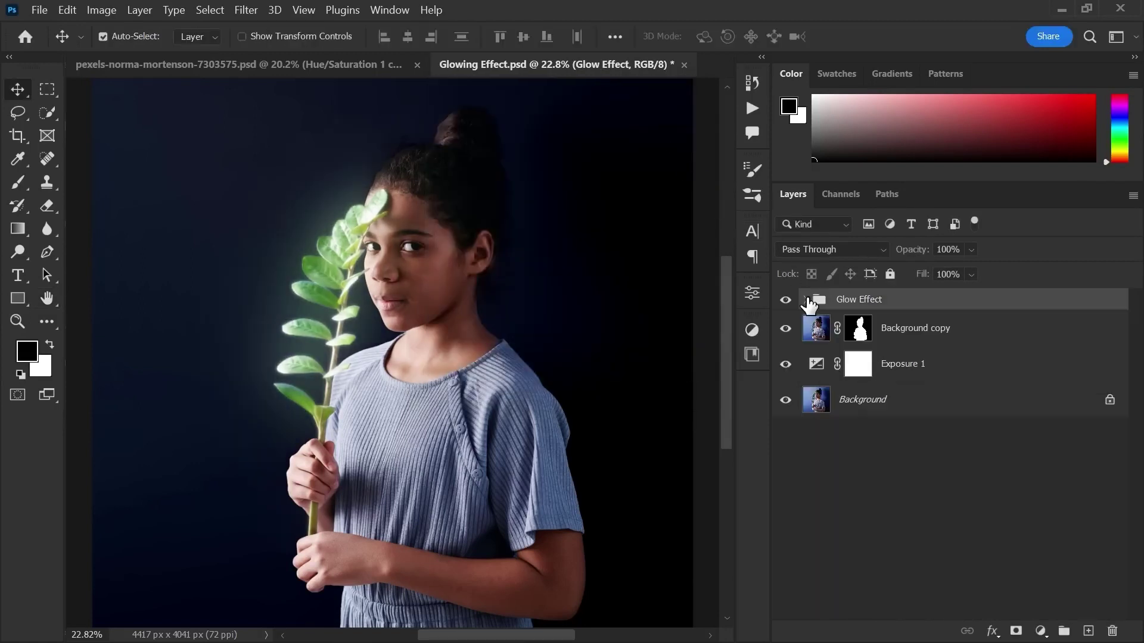
pyautogui.click(785, 300)
pyautogui.click(786, 300)
pyautogui.click(786, 301)
pyautogui.click(786, 301)
# Add a Brightness/Contrast adjustment above the Background copy layer with brightness -114 and contrast 79
pyautogui.click(903, 337)
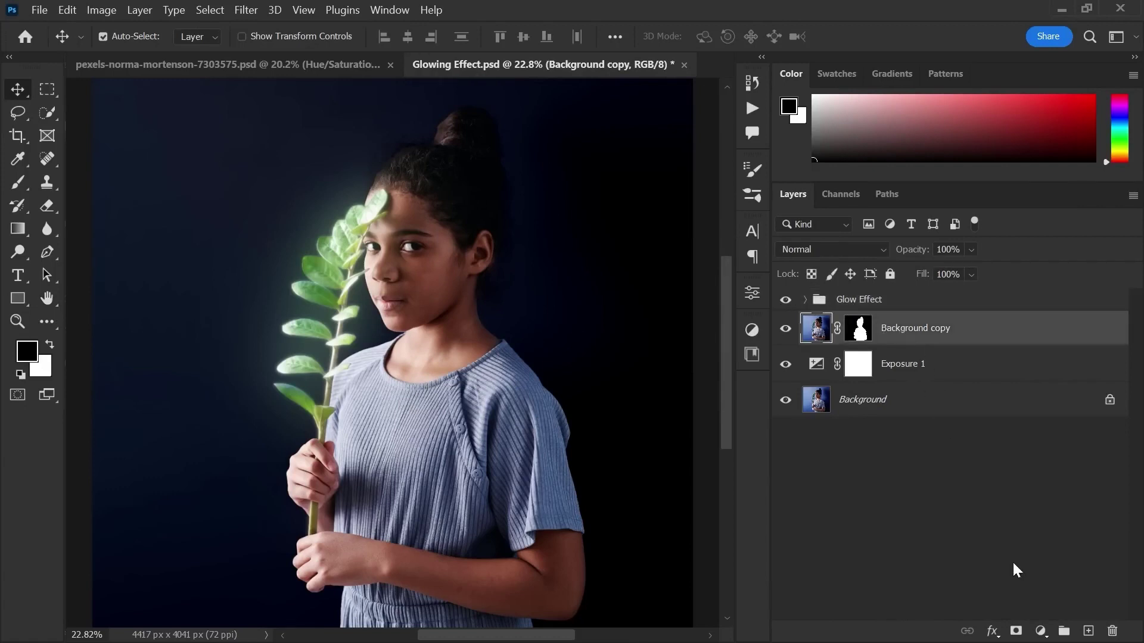
pyautogui.click(1040, 631)
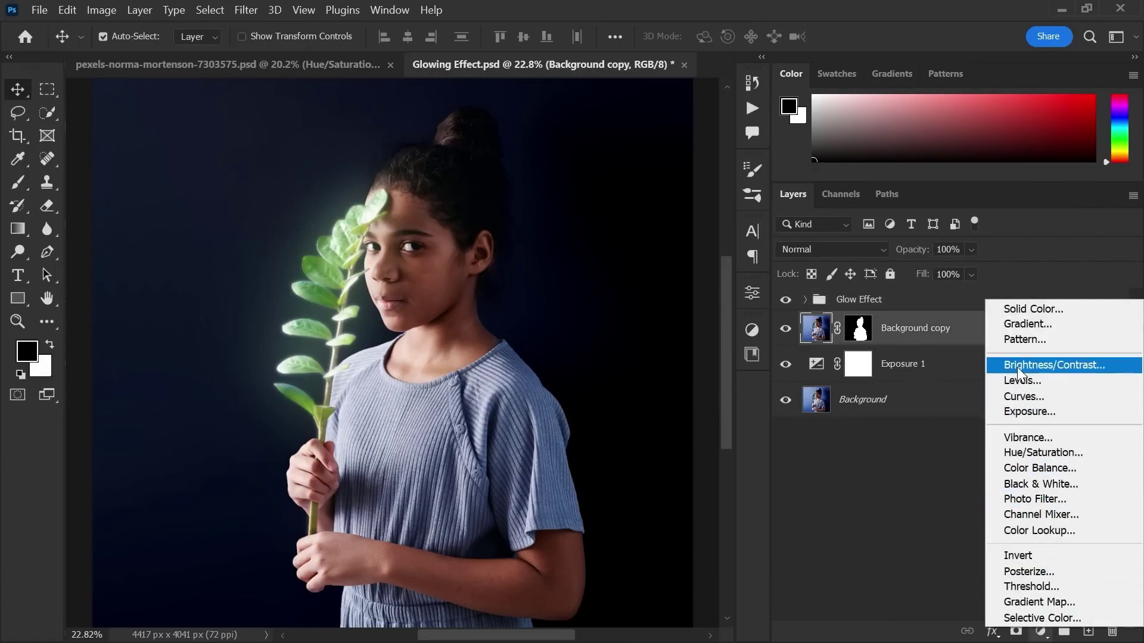
pyautogui.click(1052, 366)
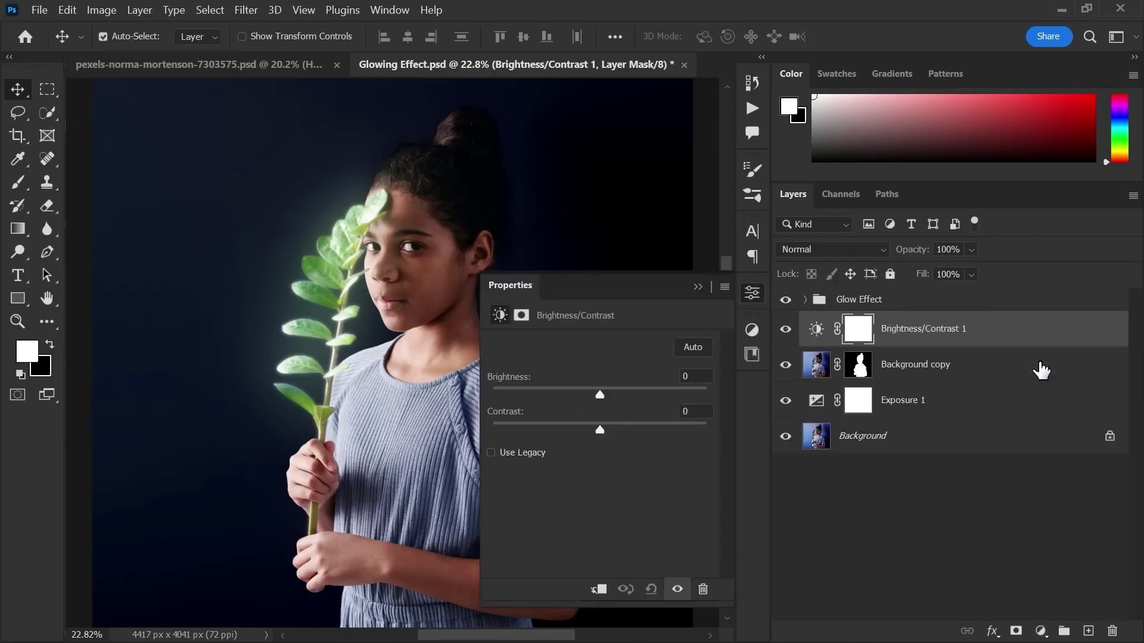
pyautogui.moveTo(599, 393); pyautogui.dragTo(508, 388)
pyautogui.moveTo(600, 430); pyautogui.dragTo(686, 433)
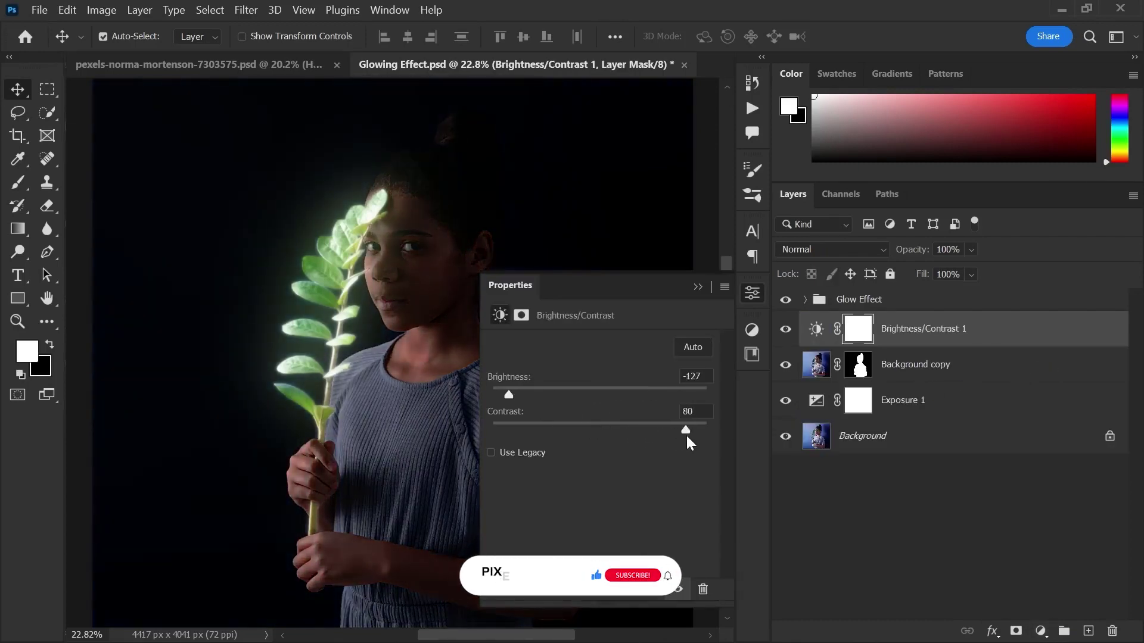
pyautogui.moveTo(508, 395); pyautogui.dragTo(517, 393)
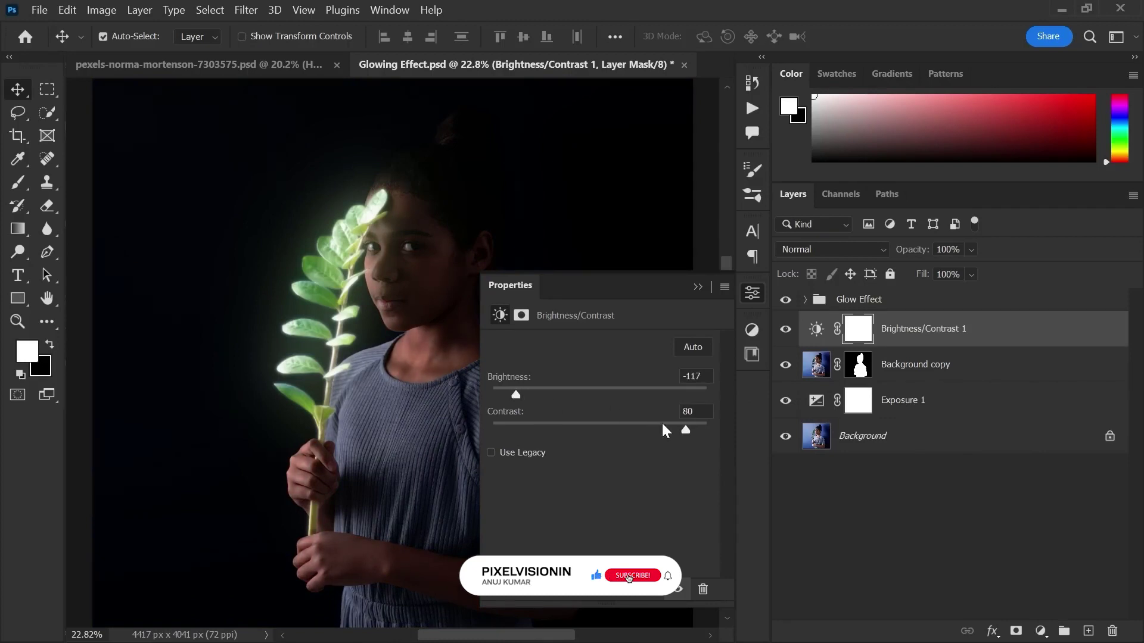
pyautogui.moveTo(686, 430); pyautogui.dragTo(684, 430)
pyautogui.moveTo(520, 394); pyautogui.dragTo(519, 394)
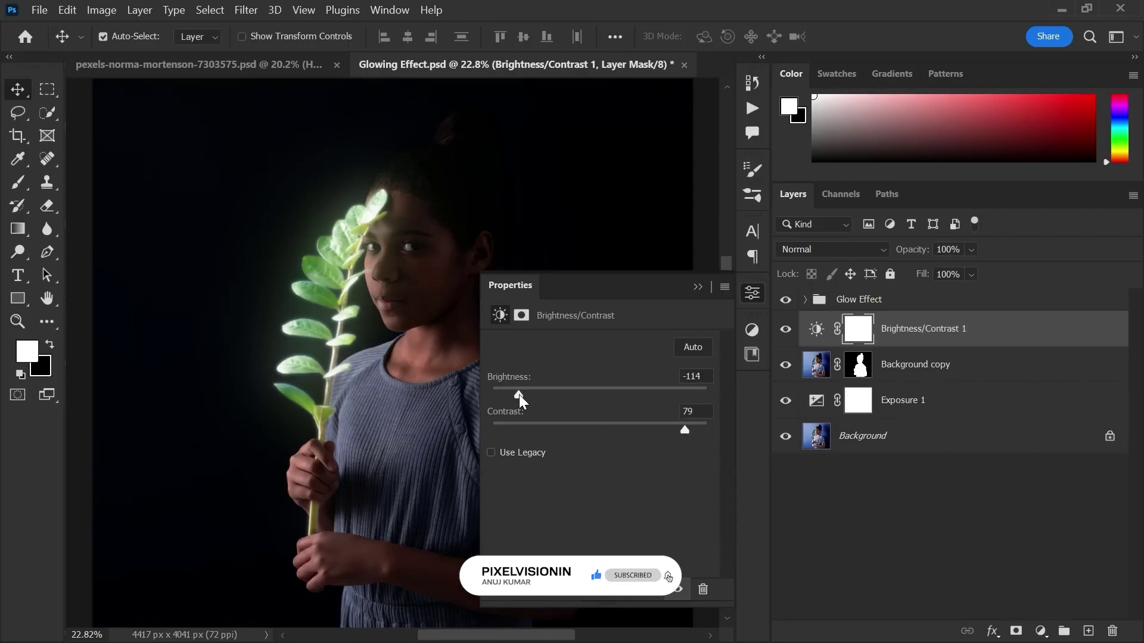
pyautogui.click(754, 295)
pyautogui.click(816, 329)
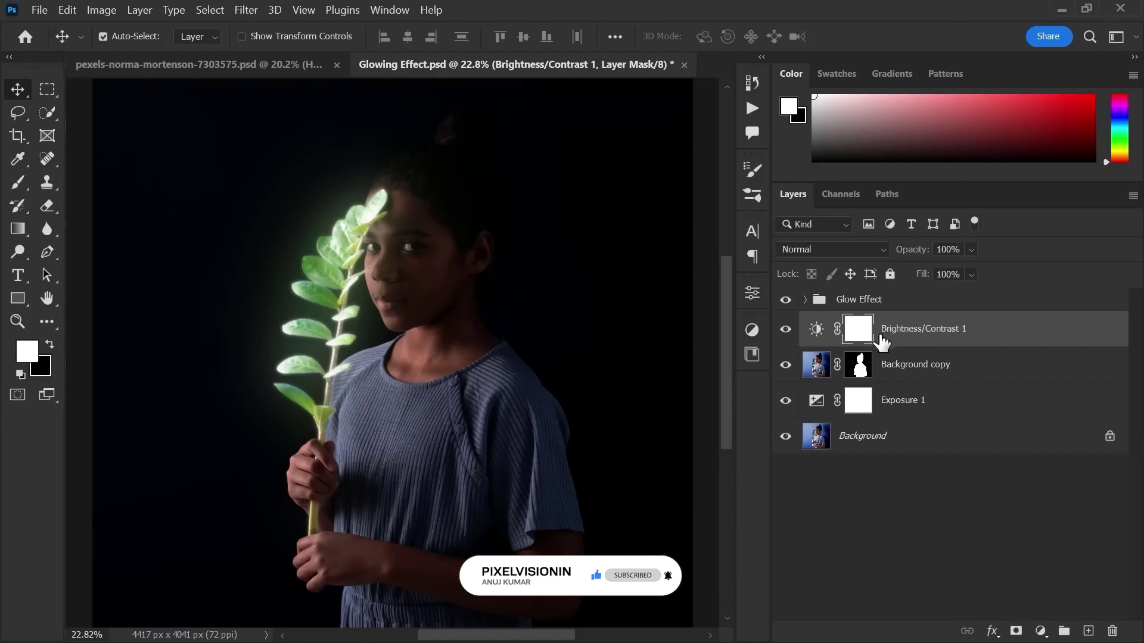
# Add a Hue/Saturation adjustment clipped to the Glow Effect group, with Colorize on, saturation 100 and hue 44
pyautogui.click(881, 300)
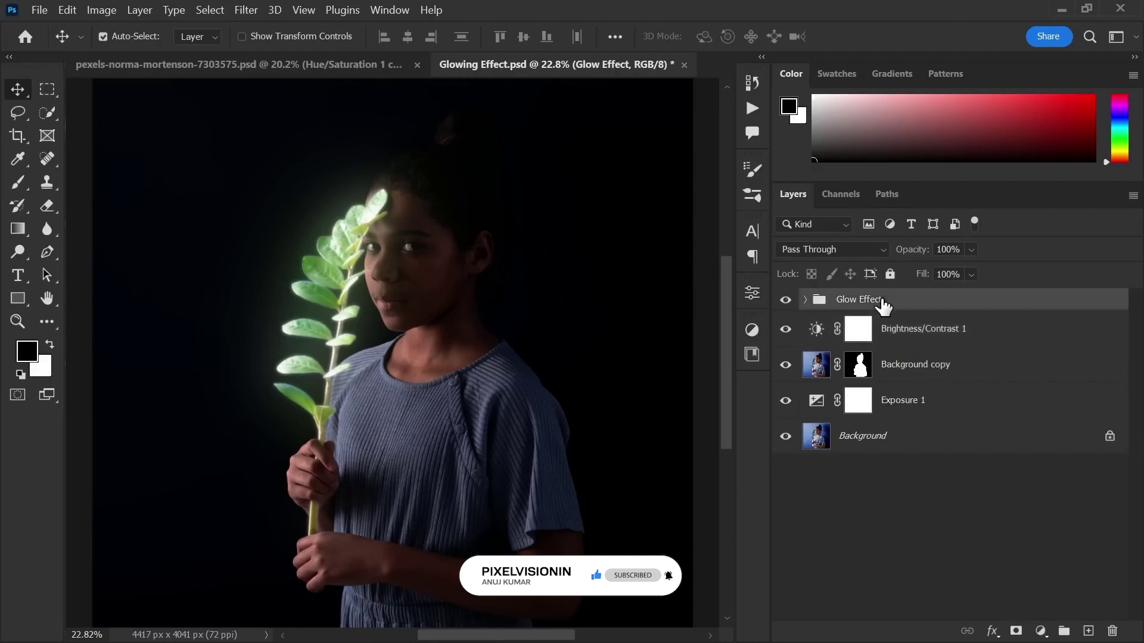
pyautogui.click(1040, 633)
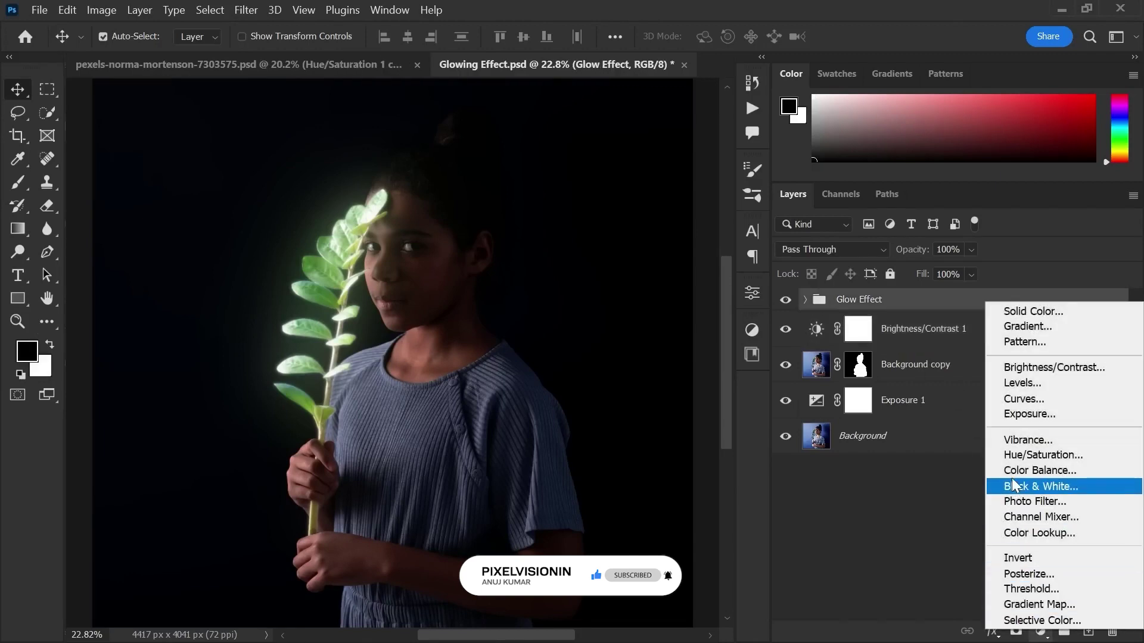
pyautogui.click(1022, 457)
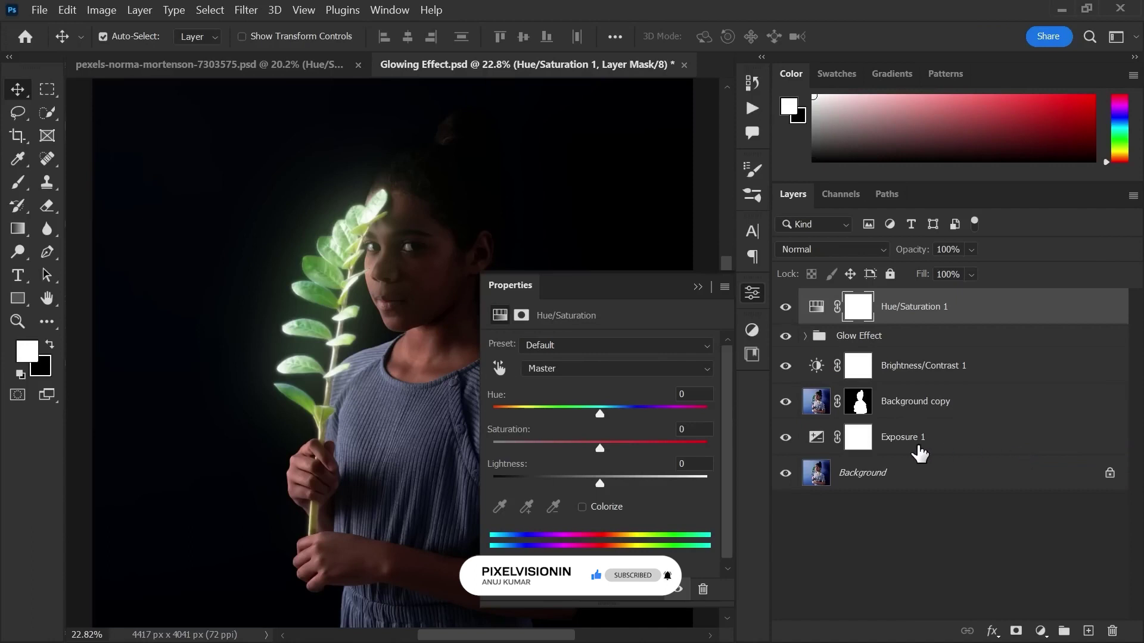
pyautogui.click(582, 507)
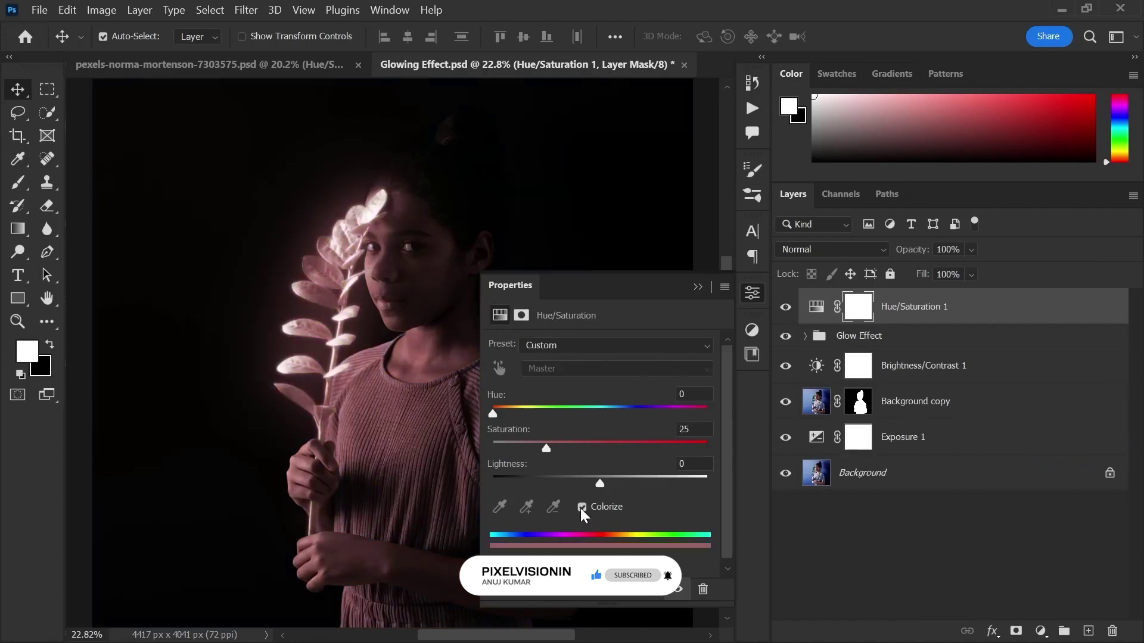
pyautogui.click(602, 595)
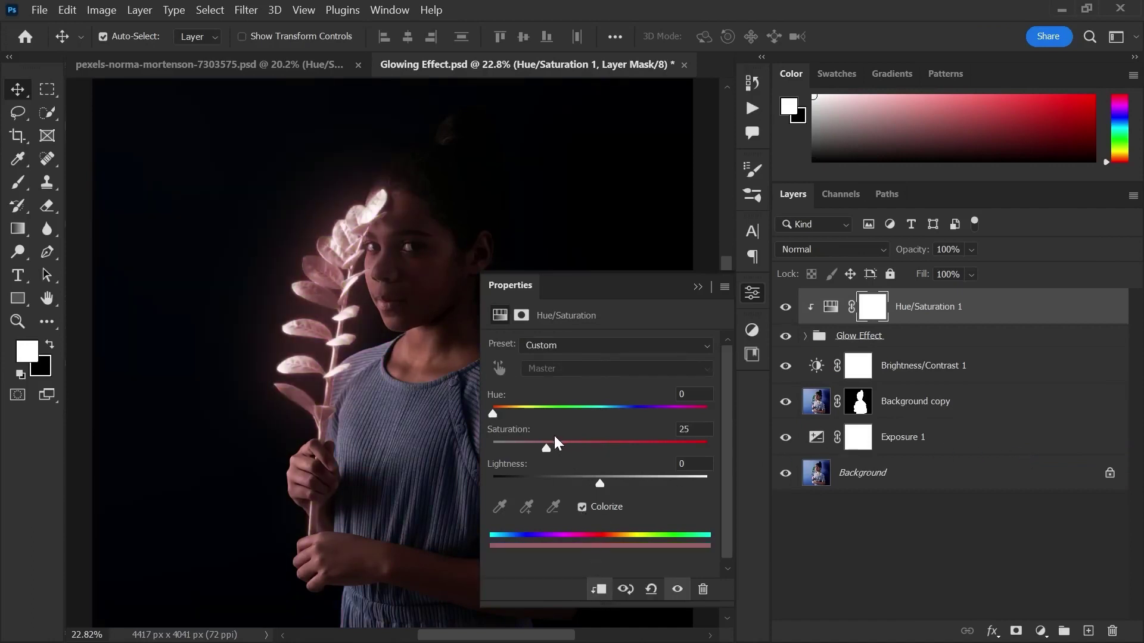
pyautogui.moveTo(547, 447); pyautogui.dragTo(703, 450)
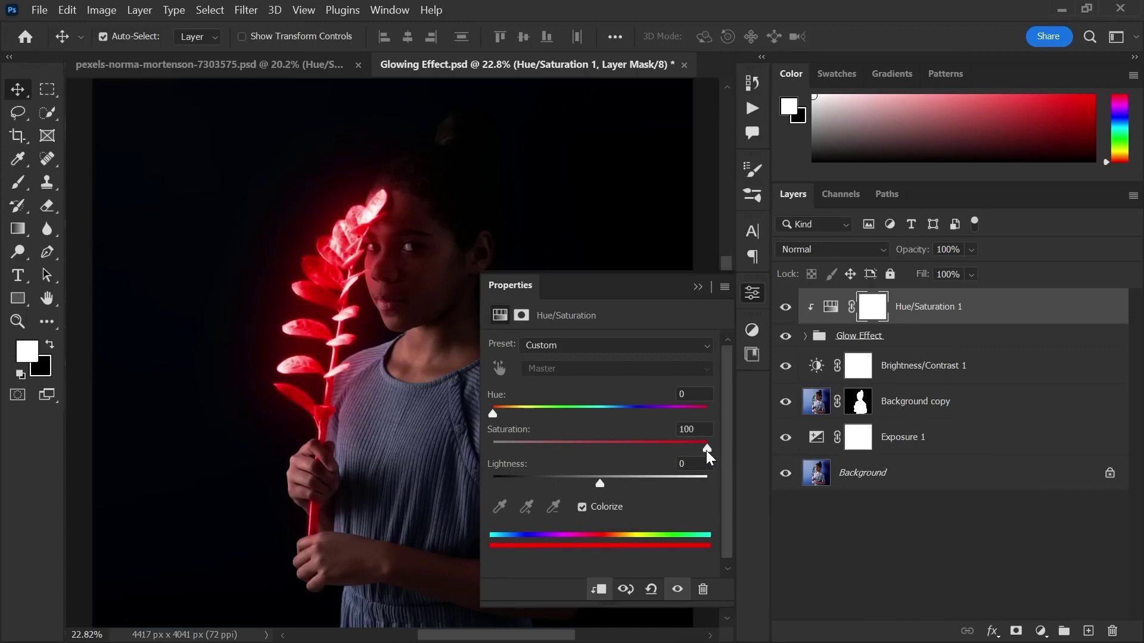
pyautogui.moveTo(505, 414)
pyautogui.mouseDown()
pyautogui.moveTo(711, 416)
pyautogui.moveTo(519, 423)
pyautogui.mouseUp()
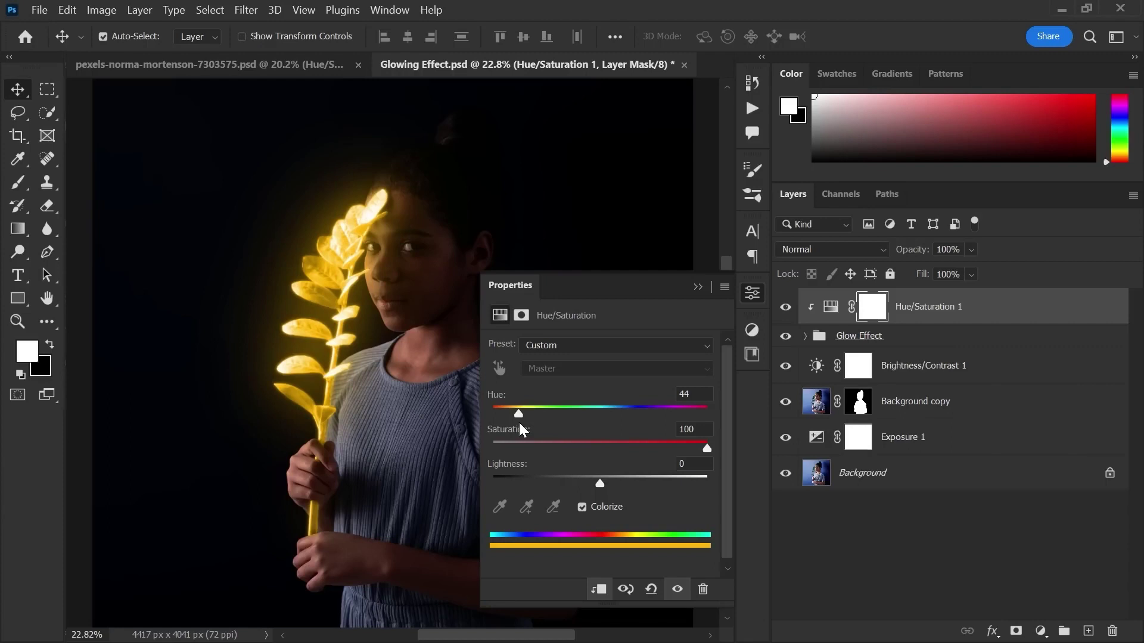
# Add a Hue/Saturation adjustment above Brightness/Contrast 1 with Colorize on, saturation 100 and hue 44 to match the glow color
pyautogui.click(921, 379)
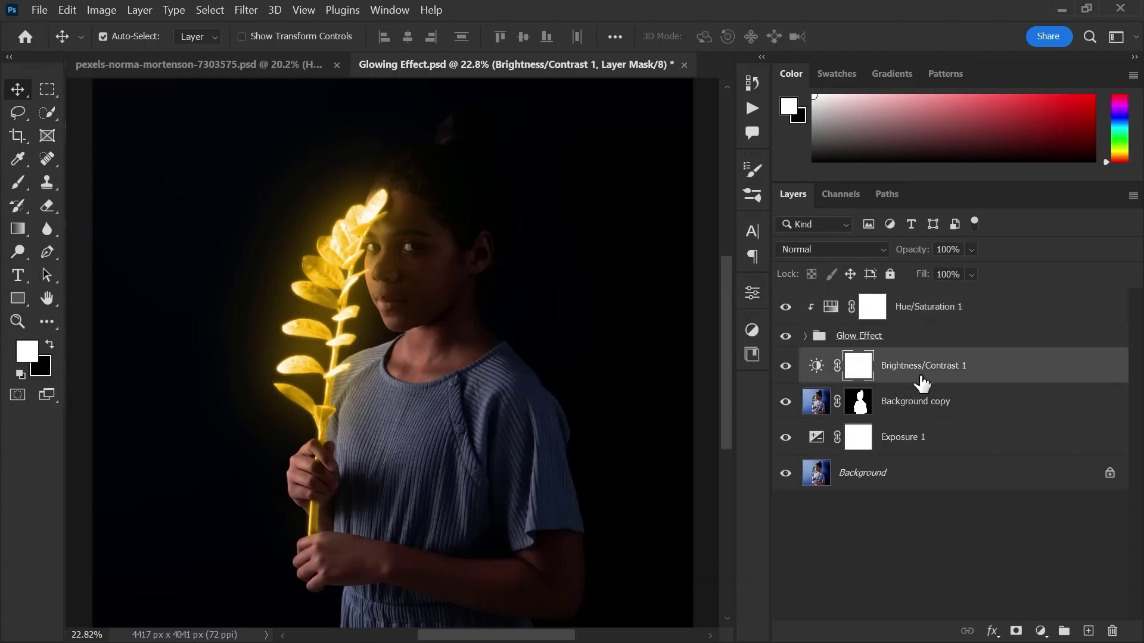
pyautogui.click(1041, 631)
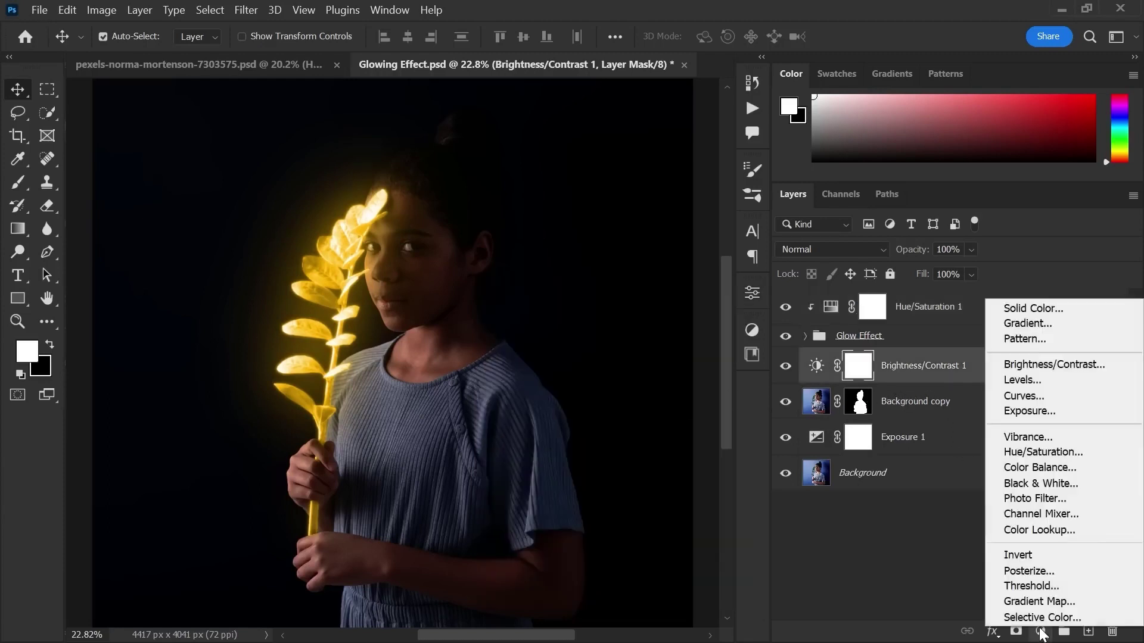
pyautogui.click(1008, 451)
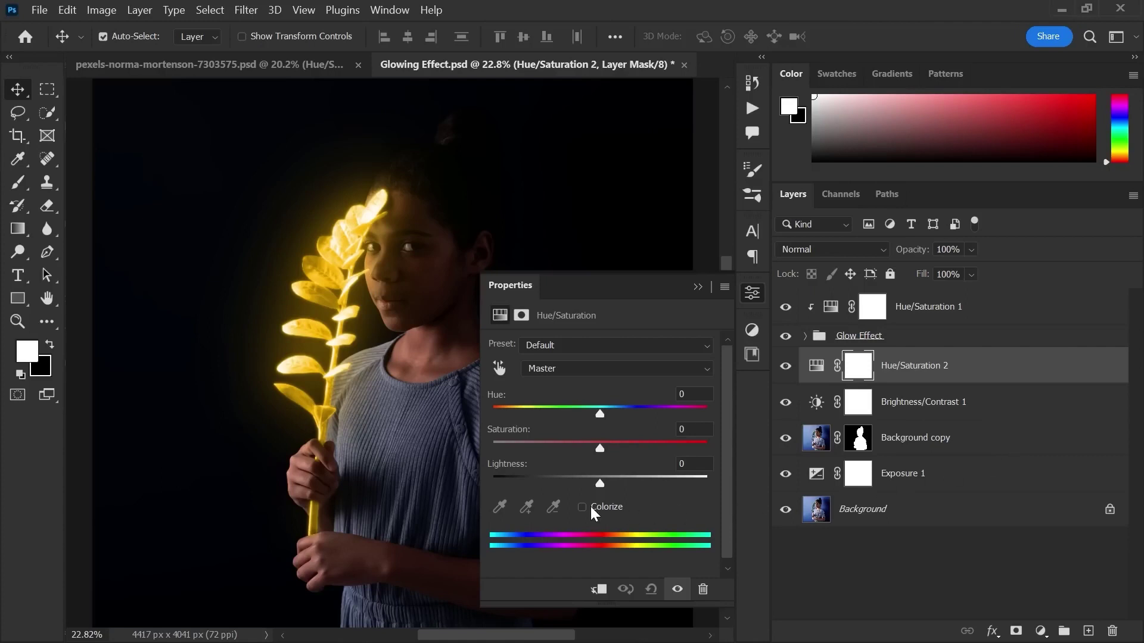
pyautogui.click(582, 507)
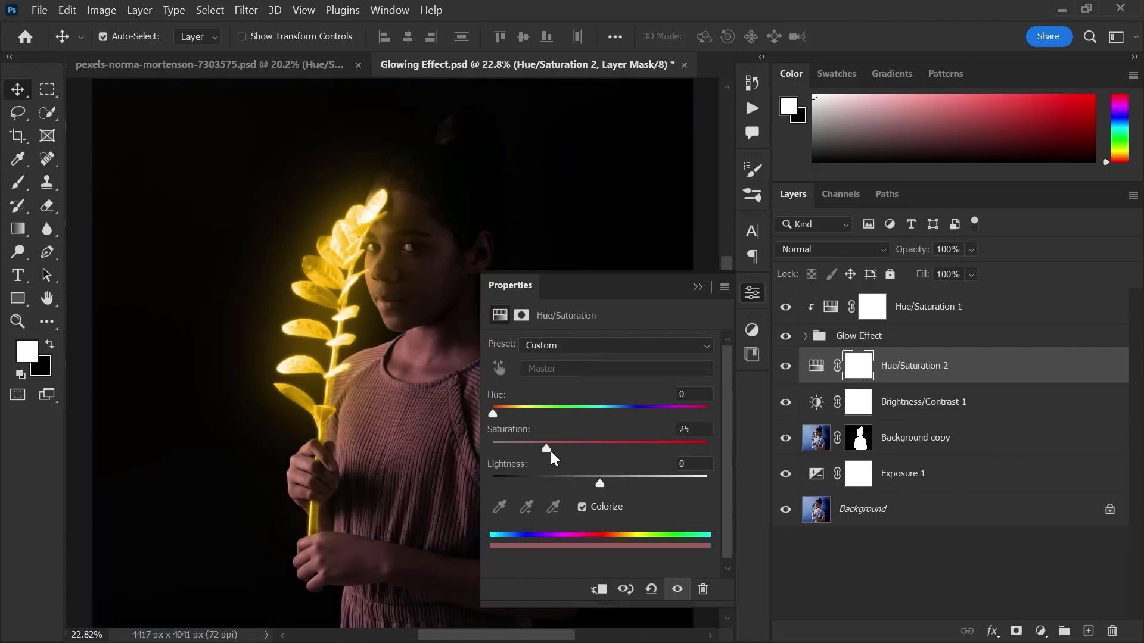
pyautogui.moveTo(550, 451); pyautogui.dragTo(700, 444)
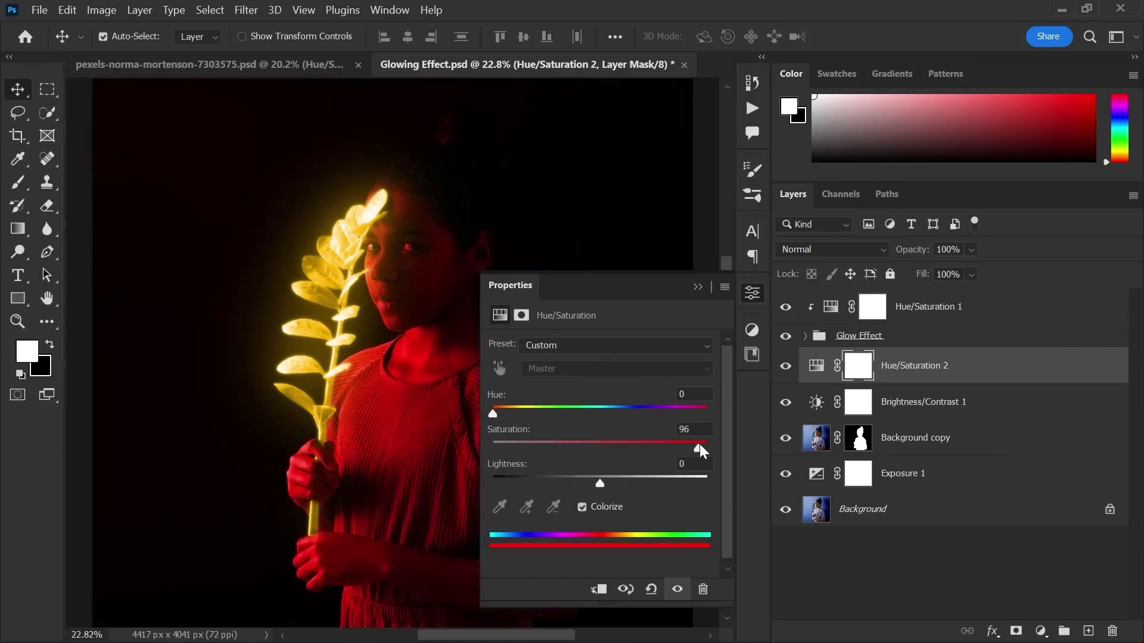
pyautogui.click(830, 306)
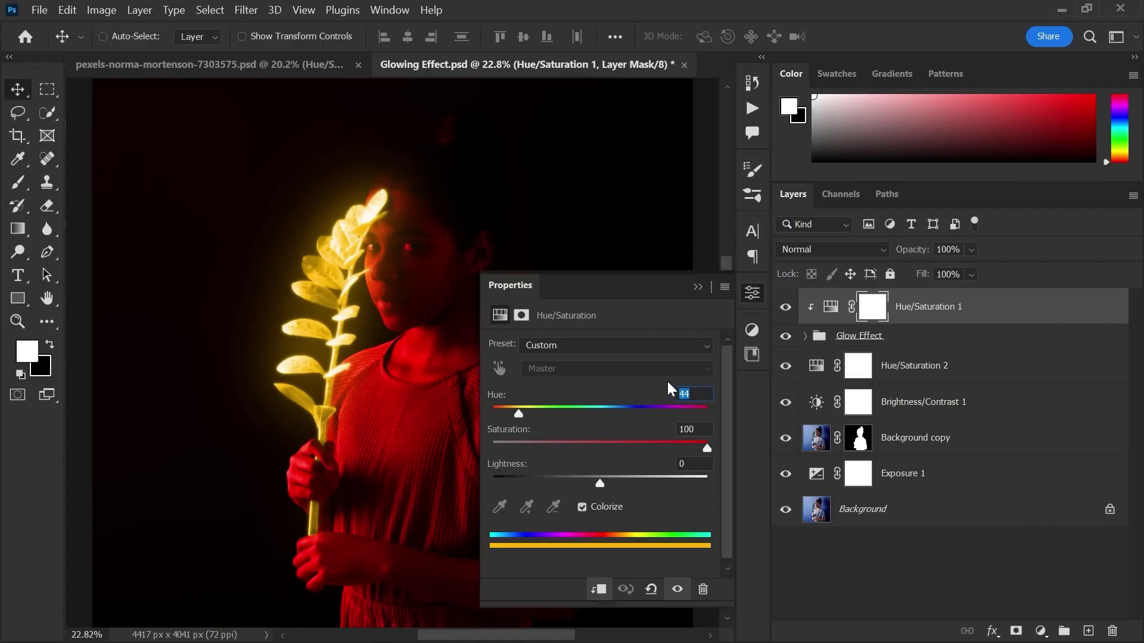
pyautogui.click(817, 365)
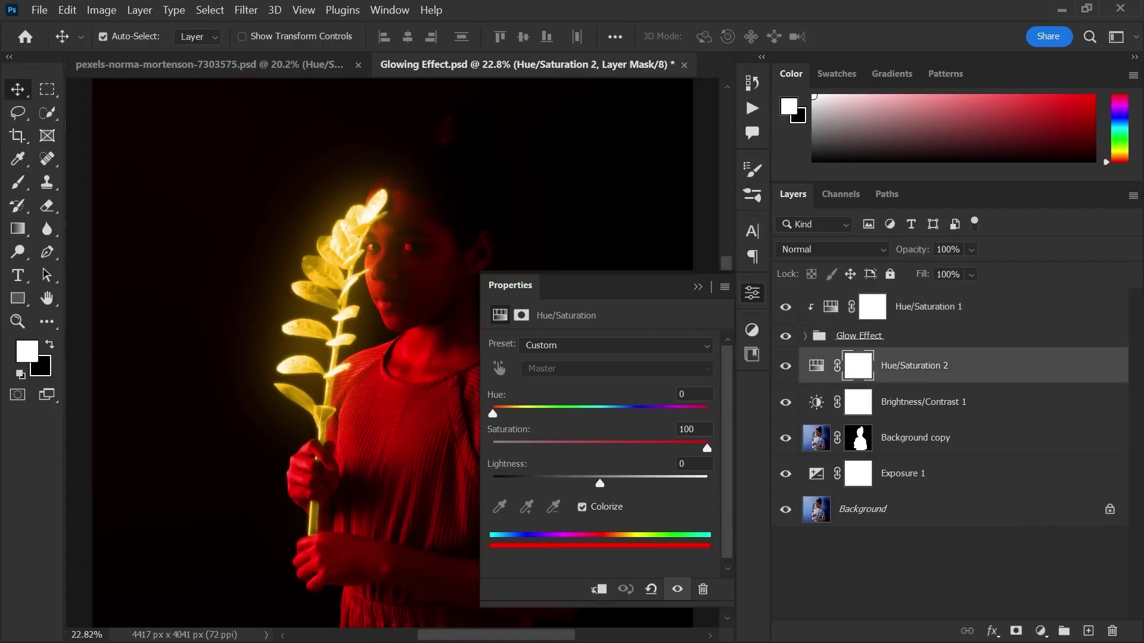
pyautogui.write('44')
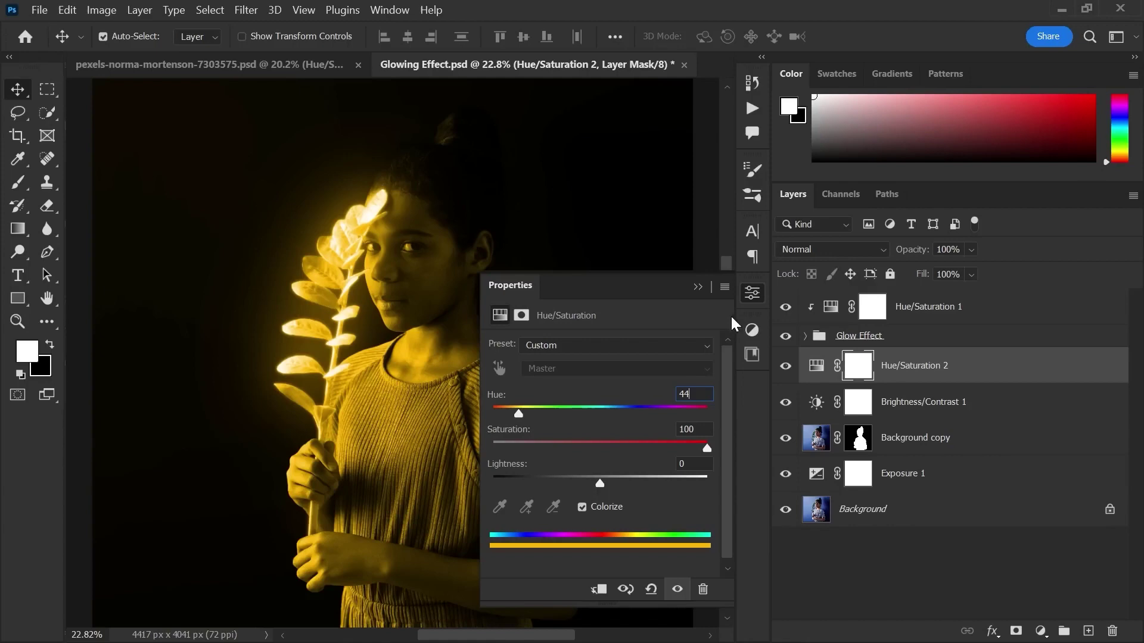
pyautogui.click(749, 293)
# In the Hue/Saturation 2 blending options, split the Underlying Layer's black Blend If slider and move its right half to about 232
pyautogui.click(898, 365)
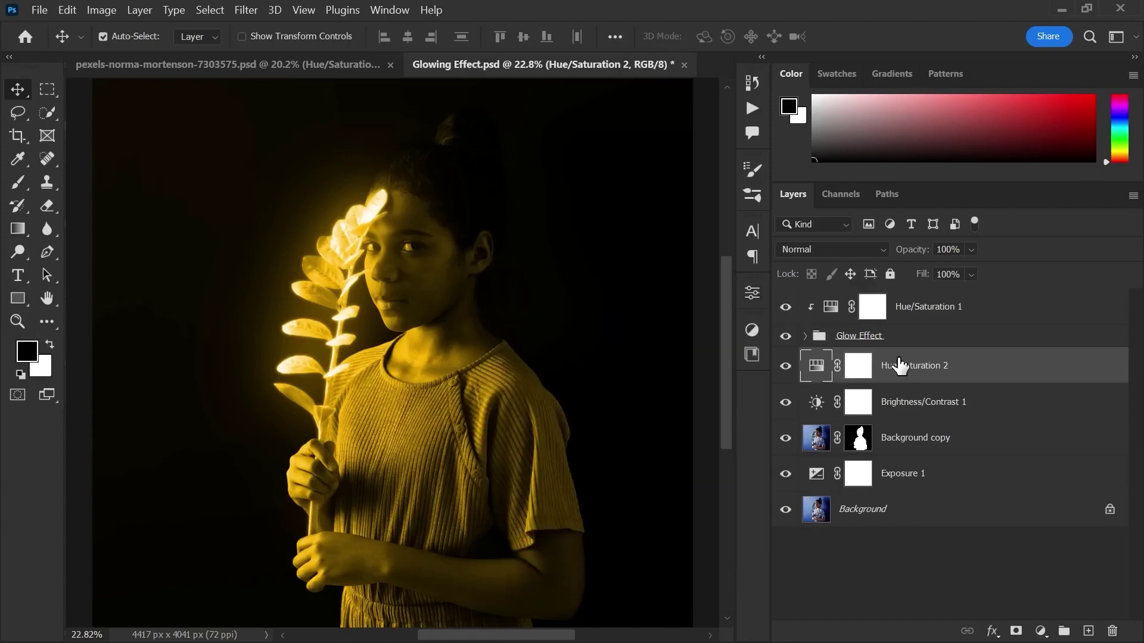
pyautogui.click(991, 632)
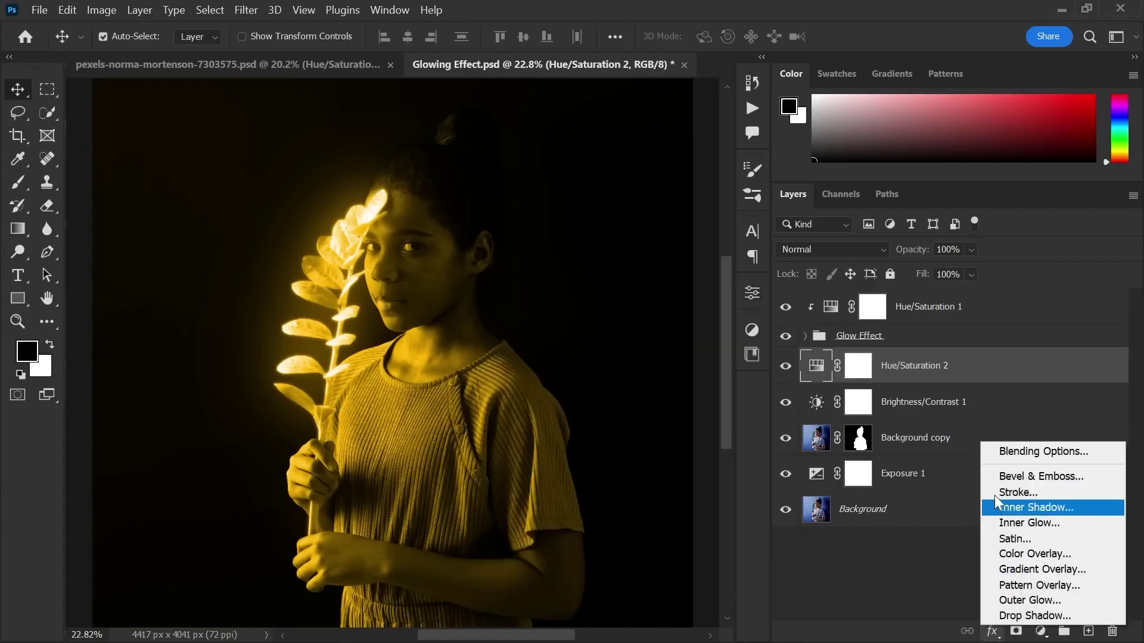
pyautogui.click(1041, 451)
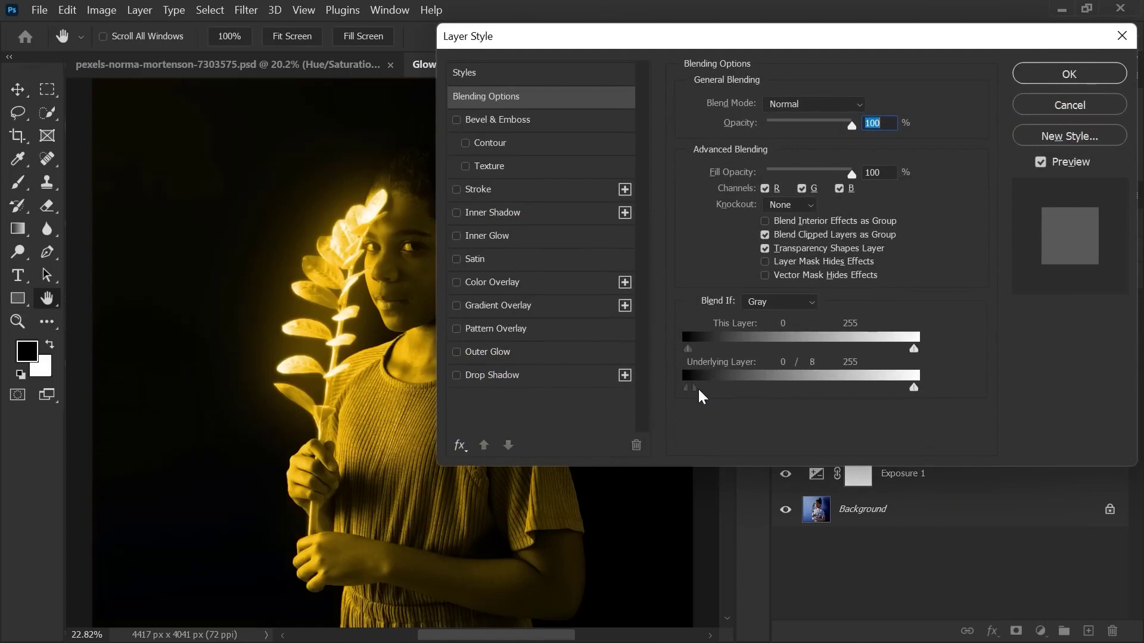
pyautogui.moveTo(699, 390); pyautogui.dragTo(868, 391)
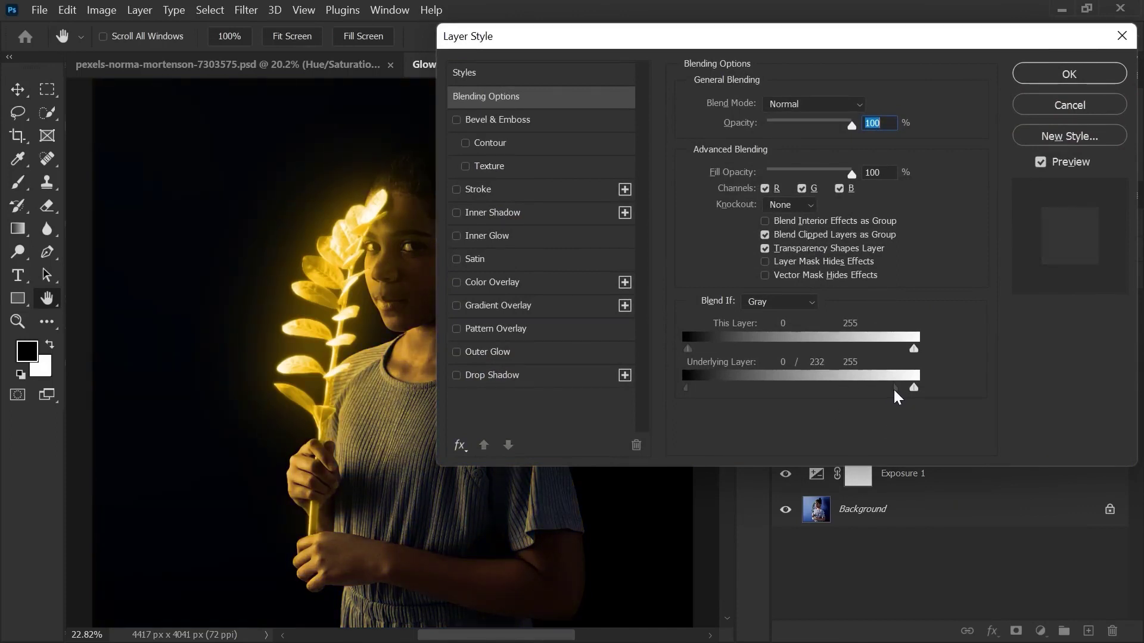
pyautogui.click(1062, 74)
# Compare the image with and without the Hue/Saturation 2 and Hue/Saturation 1 adjustments
pyautogui.click(785, 366)
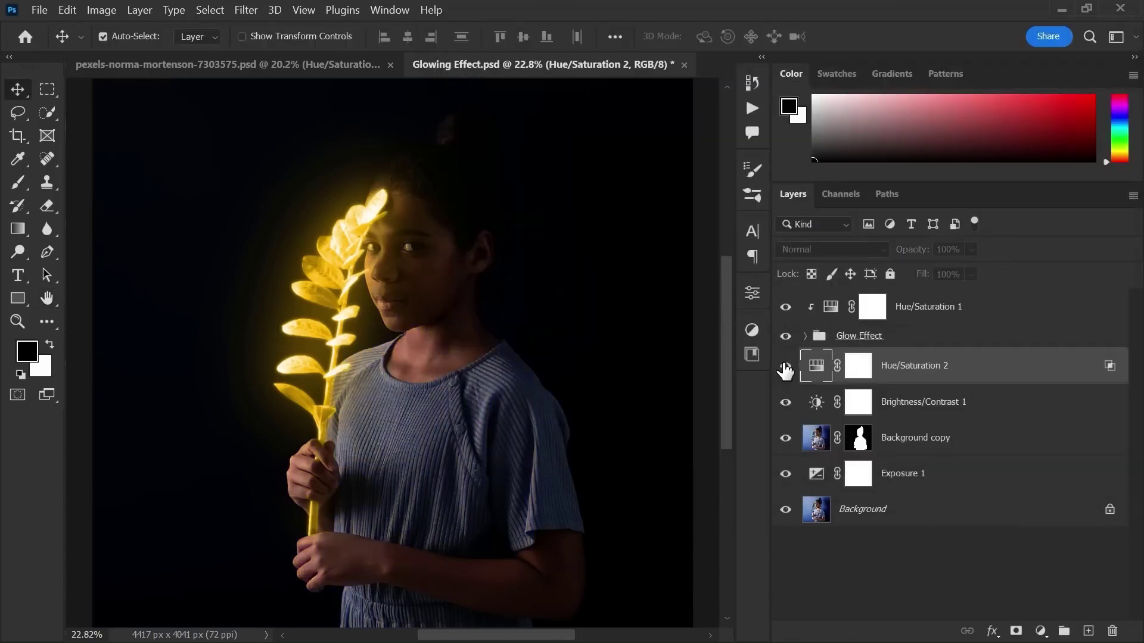
pyautogui.click(785, 366)
pyautogui.click(785, 307)
pyautogui.click(785, 306)
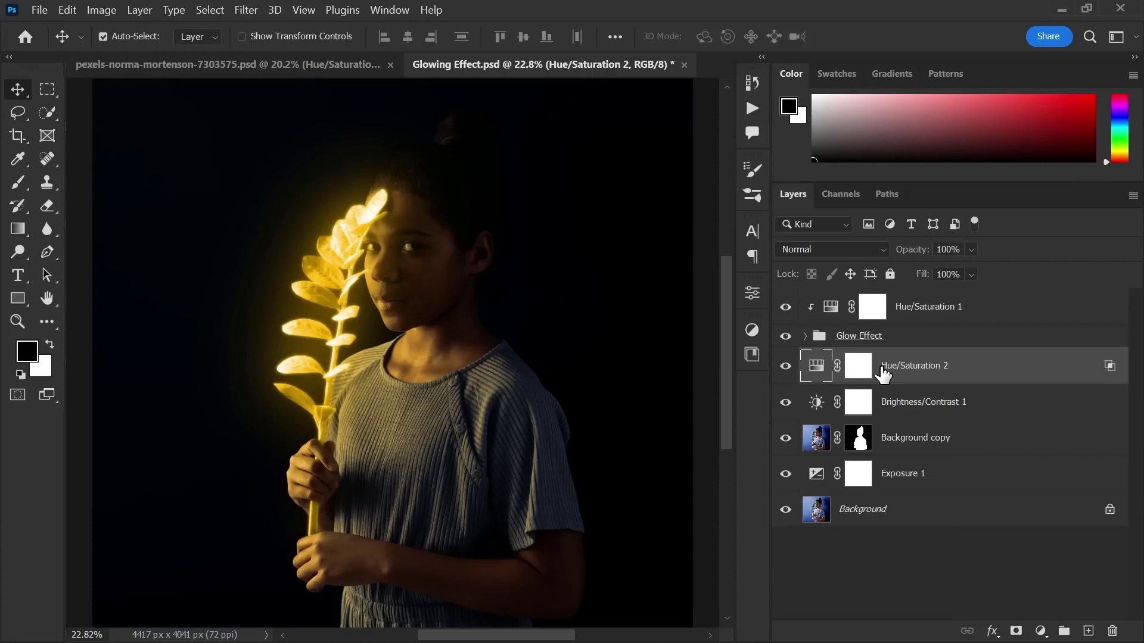
# Add an Exposure adjustment above Brightness/Contrast 1 with exposure -3.11 and invert its mask to black
pyautogui.click(899, 411)
pyautogui.click(1041, 630)
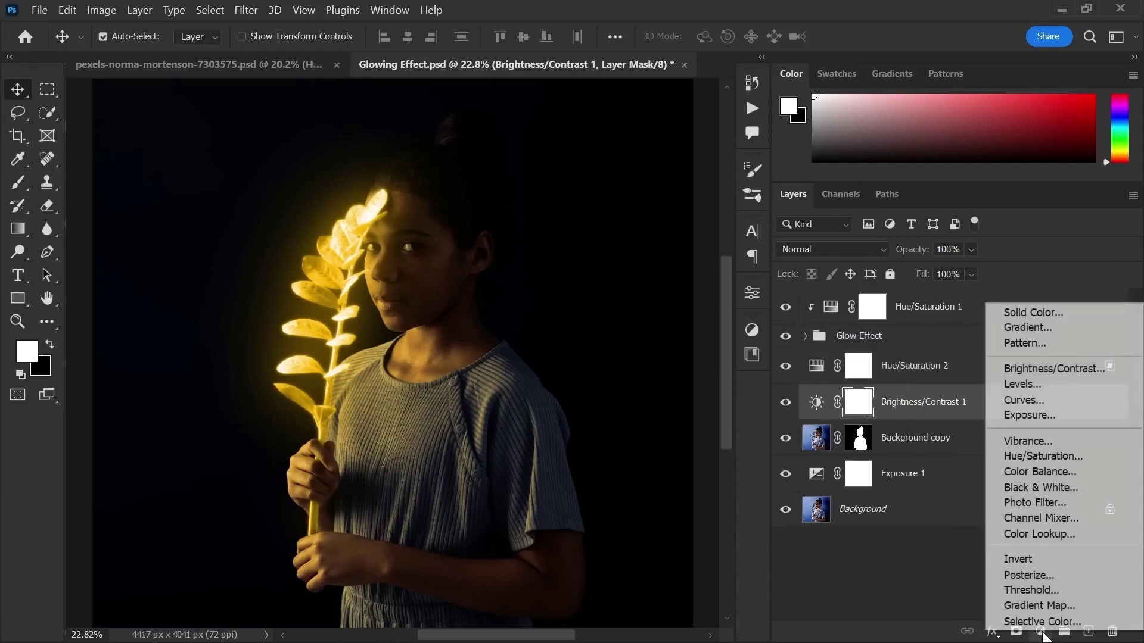
pyautogui.click(1034, 416)
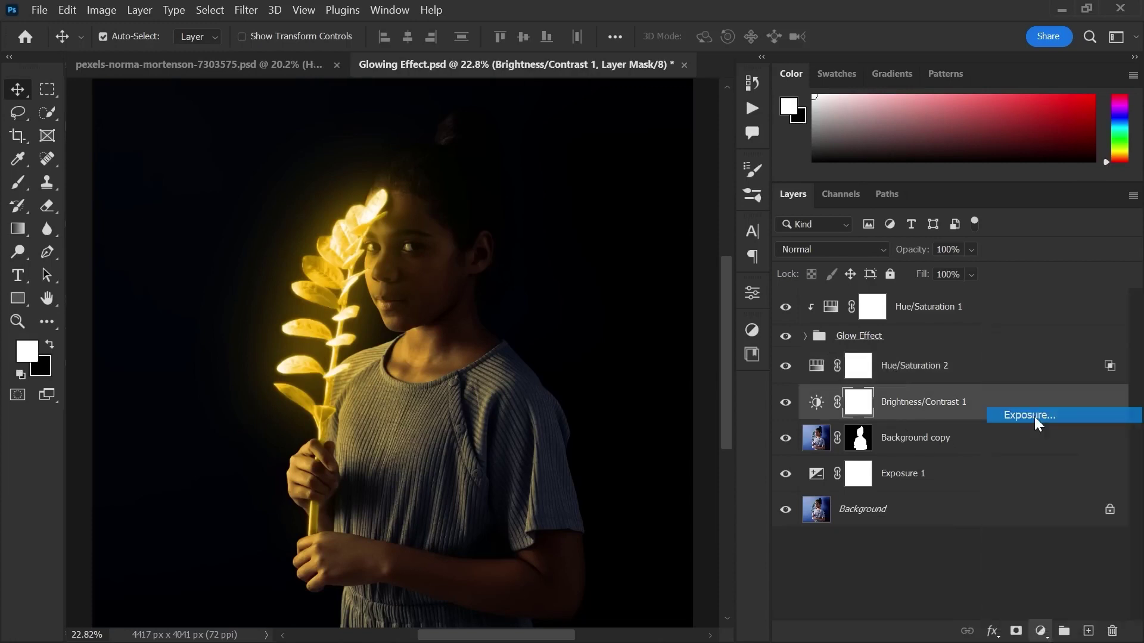
pyautogui.moveTo(609, 387); pyautogui.dragTo(549, 384)
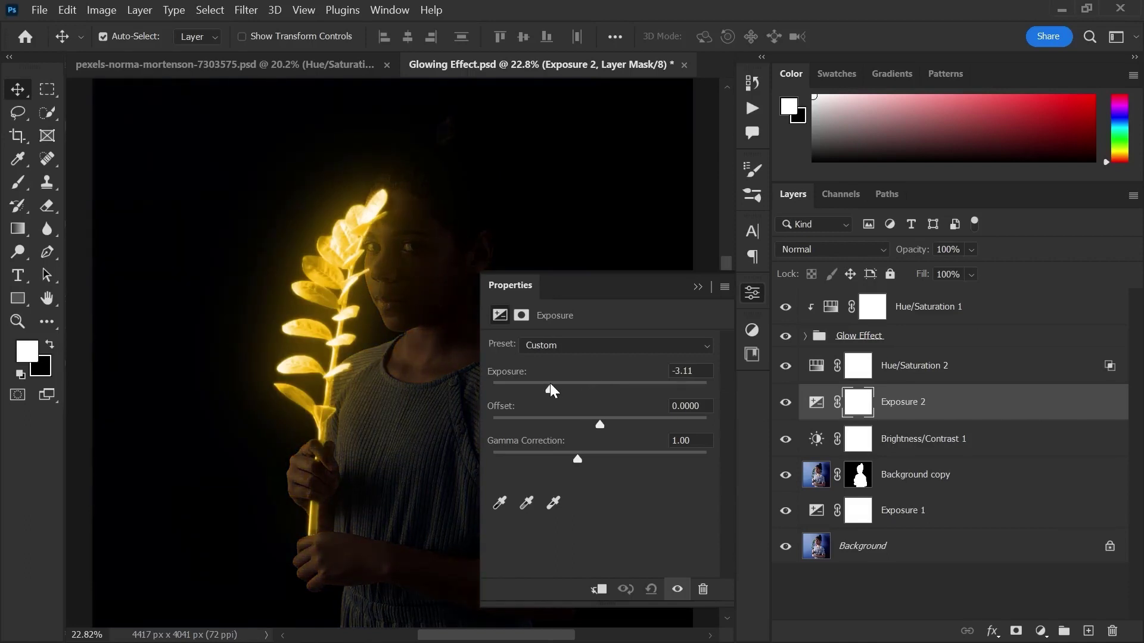
pyautogui.click(751, 292)
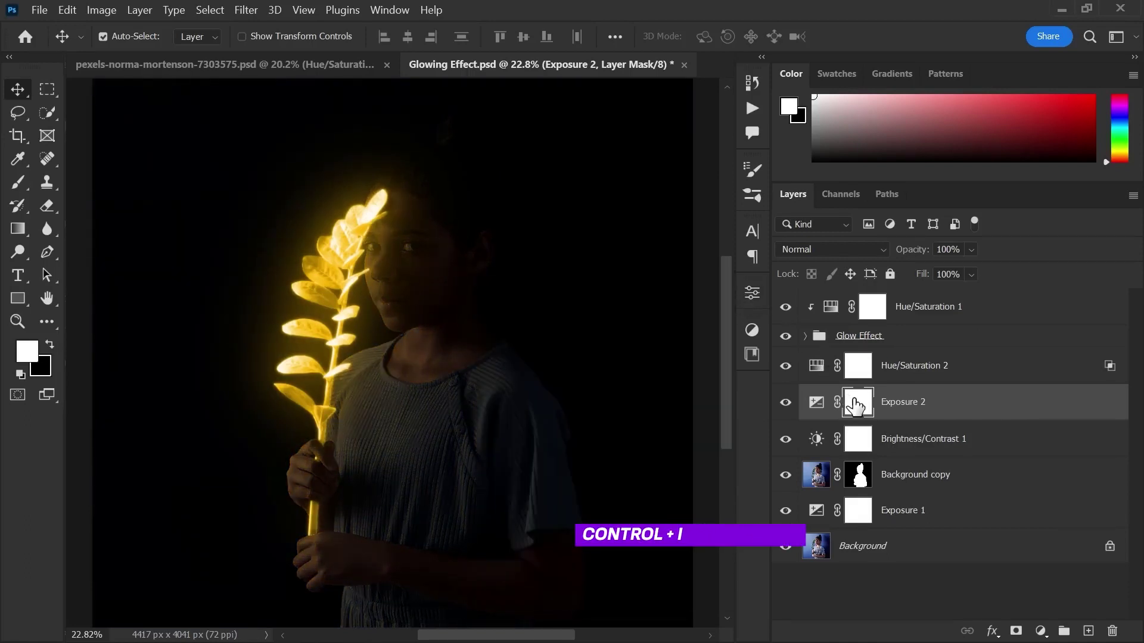
pyautogui.hotkey('ctrl', 'i')
# Set up the Brush tool with white as the foreground color and a flow of 15%
pyautogui.scroll(3, 369, 556)
pyautogui.moveTo(373, 488); pyautogui.dragTo(408, 421)
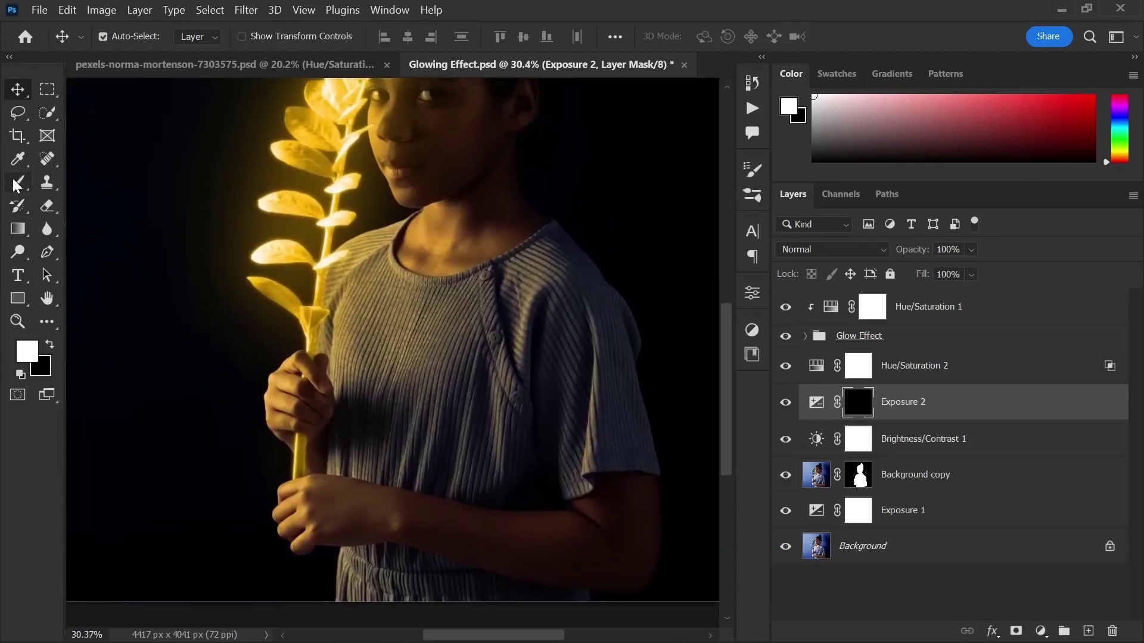
pyautogui.click(18, 184)
pyautogui.click(49, 345)
pyautogui.click(49, 345)
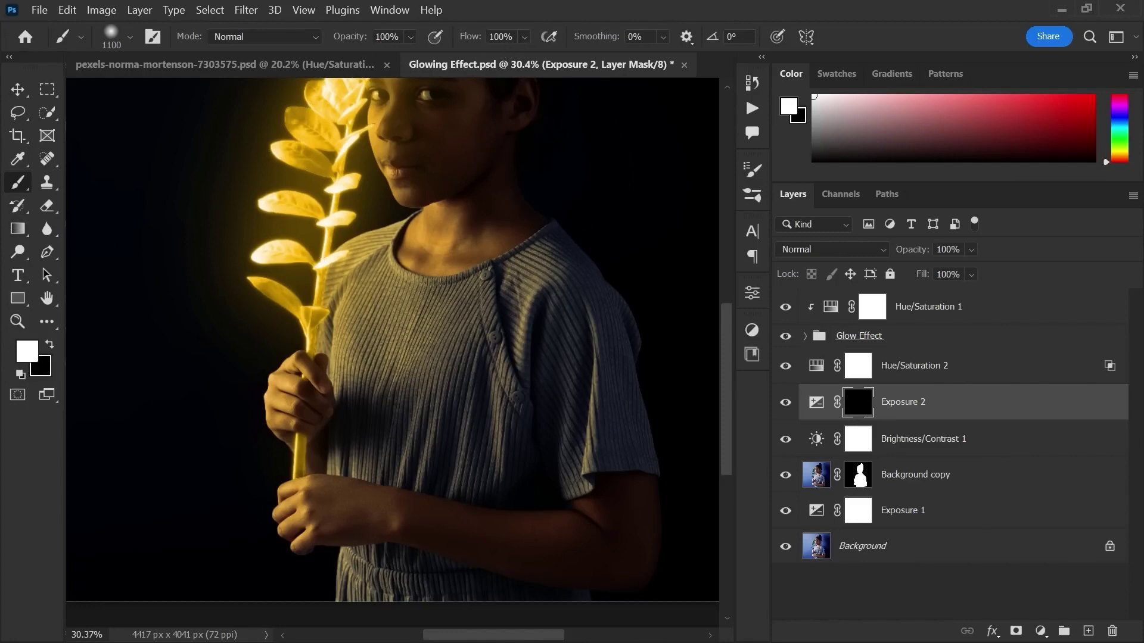
pyautogui.write('15')
pyautogui.press('Return')
# Paint white on the Exposure 2 mask with a smaller brush to darken the lower hand, forearm and dress below it
pyautogui.scroll(3, 358, 526)
pyautogui.moveTo(380, 466); pyautogui.dragTo(385, 370)
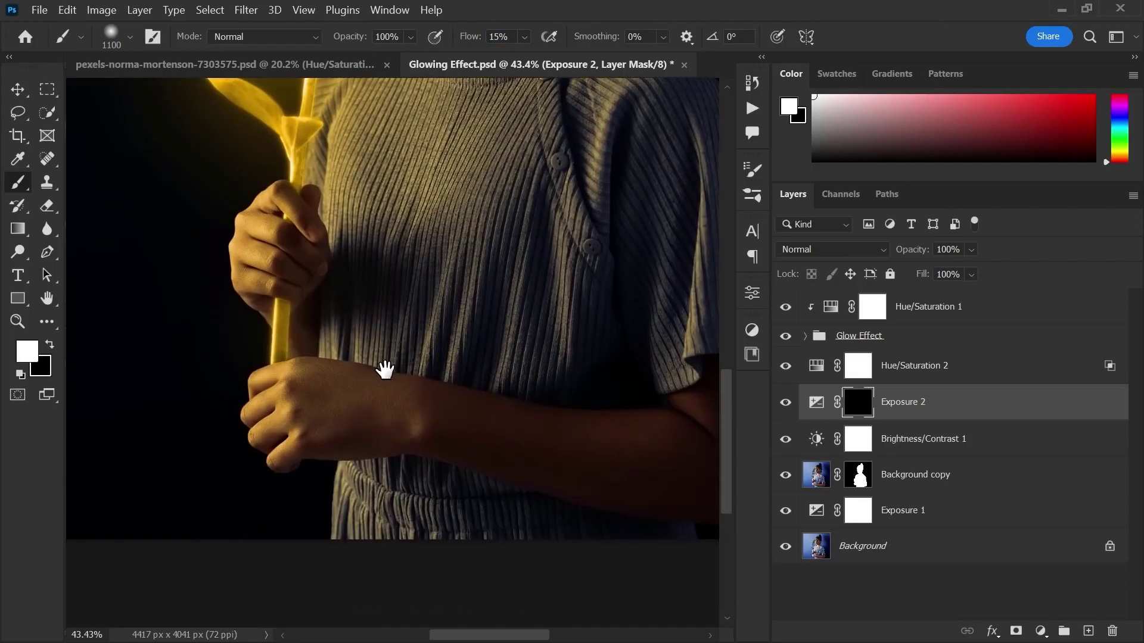
pyautogui.press('[')
pyautogui.press('[')
pyautogui.press('[')
pyautogui.press('[')
pyautogui.press('[')
pyautogui.moveTo(304, 463)
pyautogui.mouseDown()
pyautogui.moveTo(275, 460)
pyautogui.moveTo(463, 548)
pyautogui.moveTo(560, 558)
pyautogui.mouseUp()
pyautogui.moveTo(361, 382); pyautogui.dragTo(339, 474)
pyautogui.scroll(3, 218, 508)
pyautogui.scroll(1, 217, 508)
pyautogui.moveTo(255, 444); pyautogui.dragTo(380, 501)
pyautogui.moveTo(440, 417); pyautogui.dragTo(486, 495)
# Darken the upper hand by painting on the Exposure 2 mask with a 300 pixel brush, and fit the whole image in view
pyautogui.scroll(4, 383, 435)
pyautogui.scroll(1, 391, 426)
pyautogui.press('[')
pyautogui.press('[')
pyautogui.press('[')
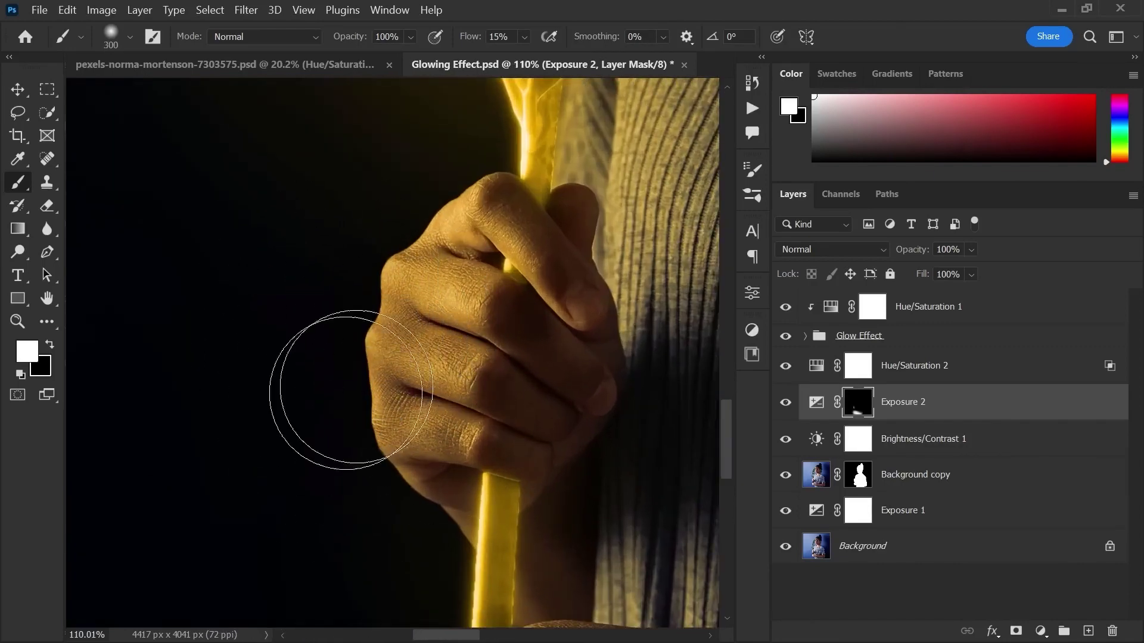
pyautogui.scroll(-4, 339, 339)
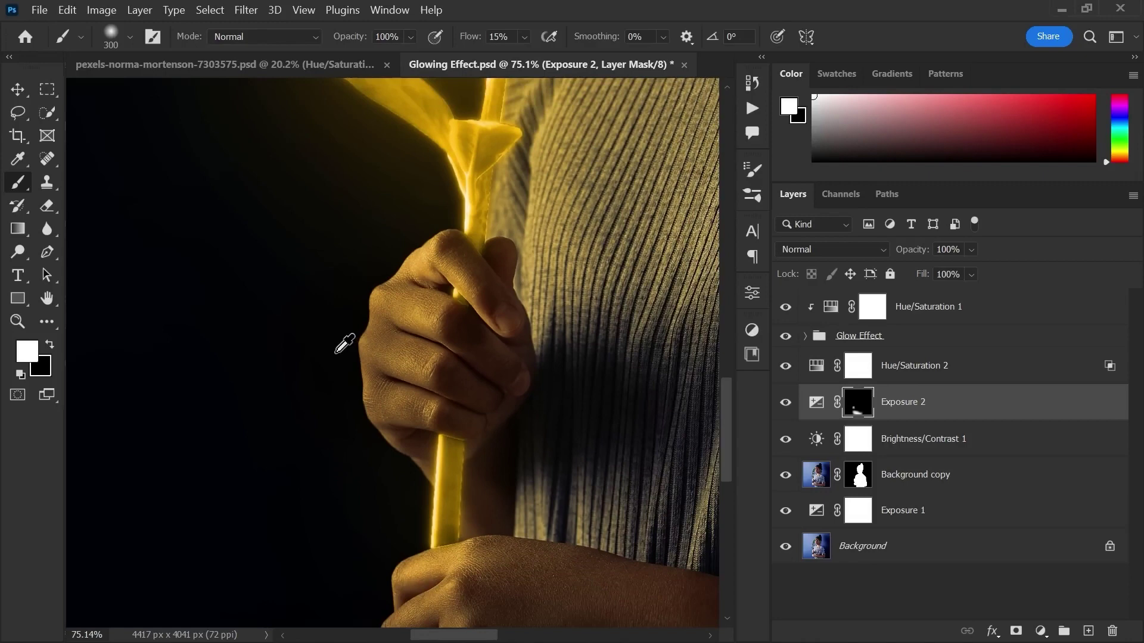
pyautogui.moveTo(598, 316); pyautogui.dragTo(404, 365)
pyautogui.scroll(-2, 404, 364)
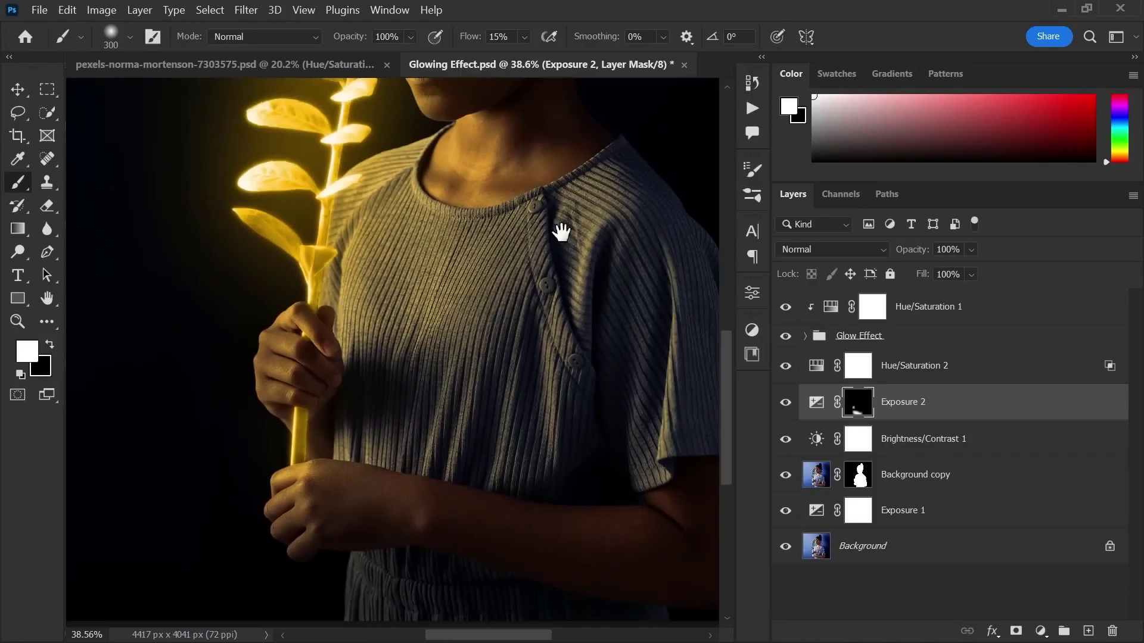
pyautogui.moveTo(562, 235); pyautogui.dragTo(540, 448)
pyautogui.moveTo(428, 344); pyautogui.dragTo(442, 227)
pyautogui.scroll(-2, 425, 369)
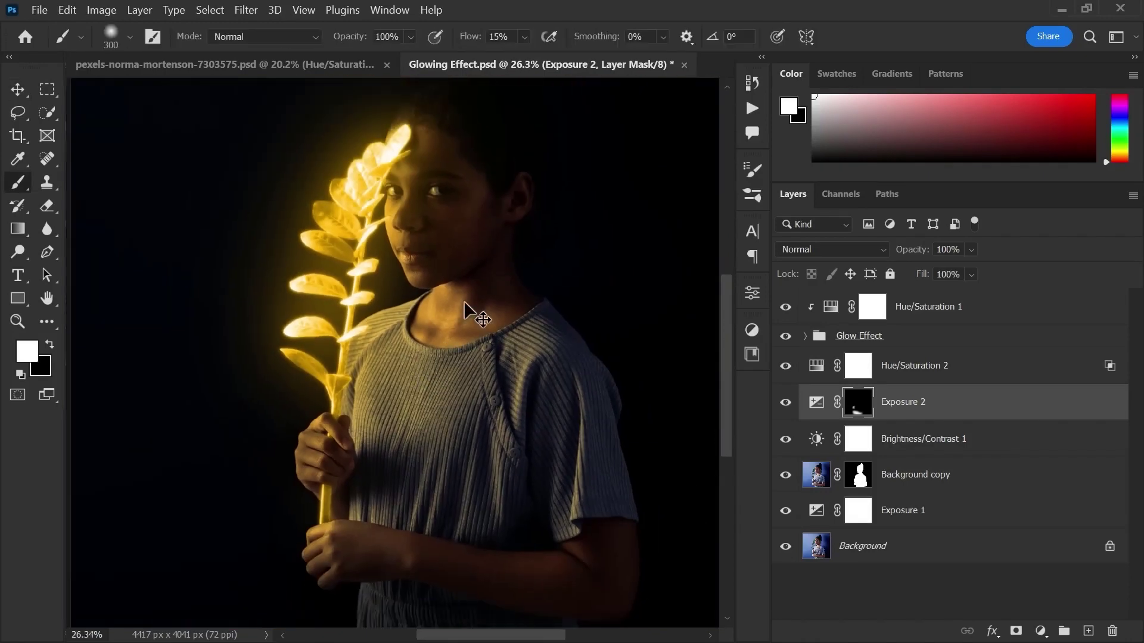
pyautogui.hotkey('ctrl', '0')
pyautogui.press('v')
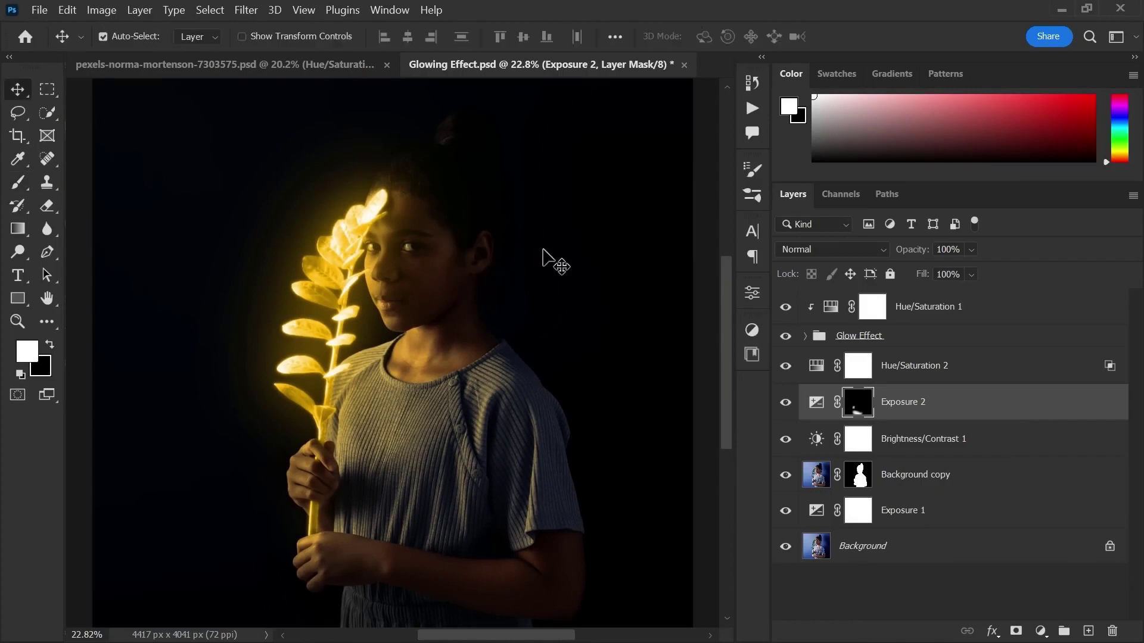
# Duplicate the Hue/Saturation 2 layer and set the copy's lightness to +12
pyautogui.click(948, 369)
pyautogui.hotkey('ctrl', 'j')
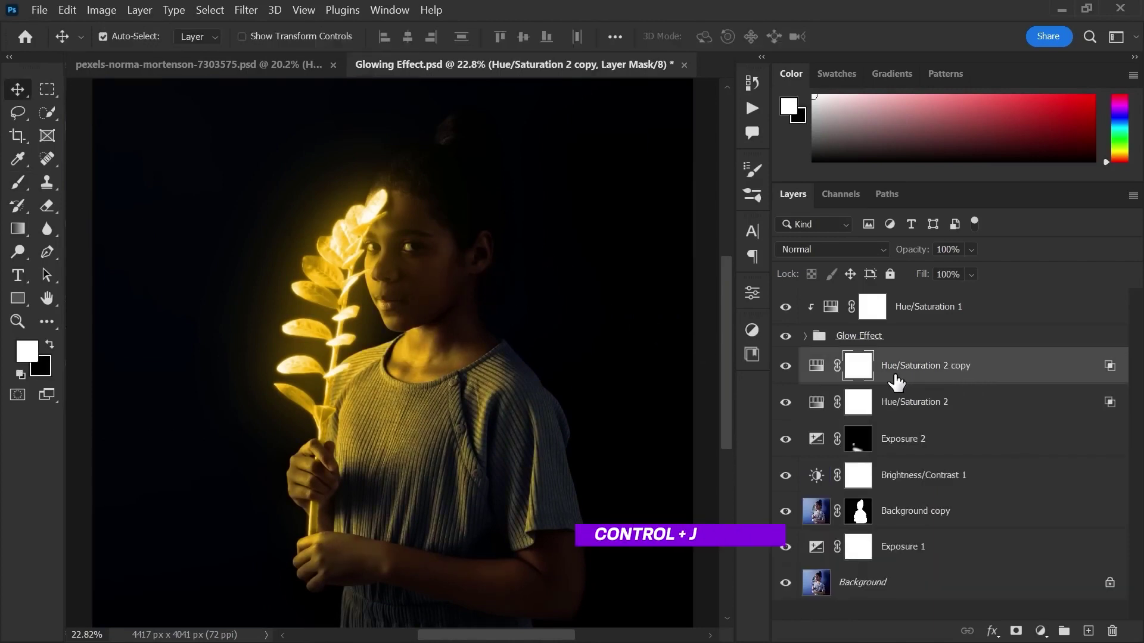
pyautogui.doubleClick(817, 366)
pyautogui.moveTo(610, 481); pyautogui.dragTo(614, 484)
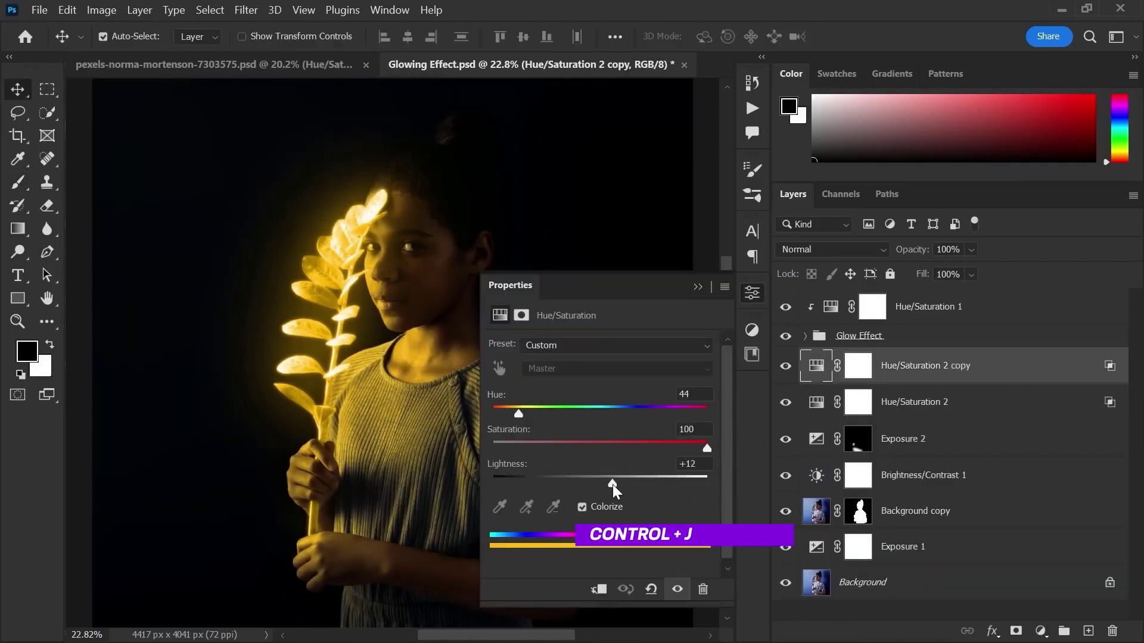
pyautogui.click(752, 293)
# Invert the Hue/Saturation 2 copy's mask and paint white highlights along the lower hand and forearm's upper edge, reducing the brush to 100 pixels
pyautogui.click(856, 366)
pyautogui.hotkey('ctrl', 'i')
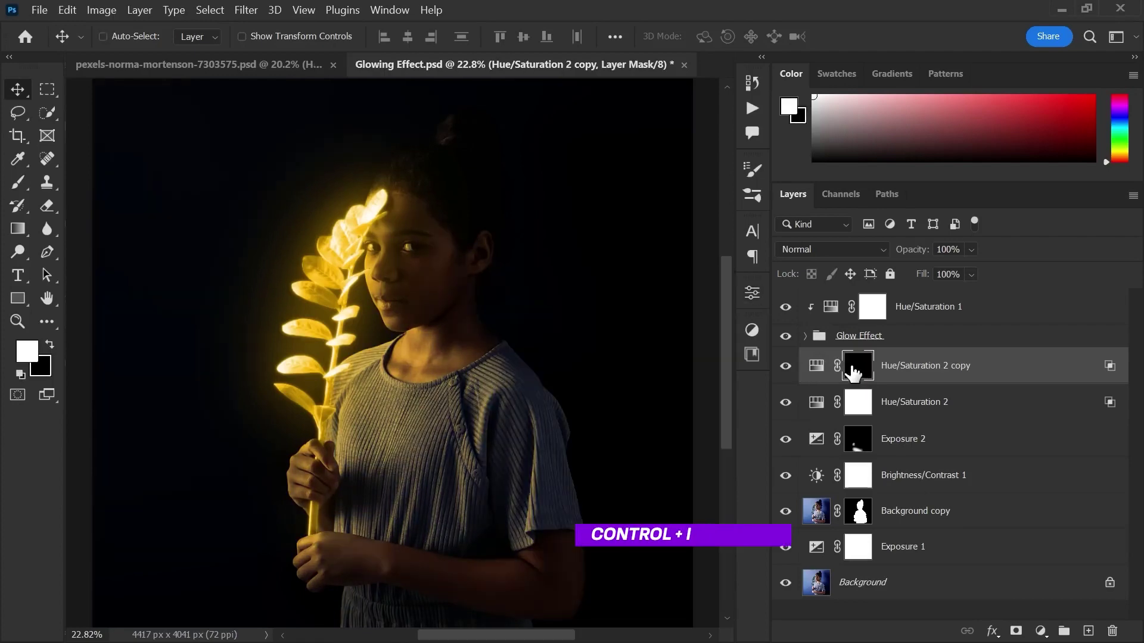
pyautogui.press('b')
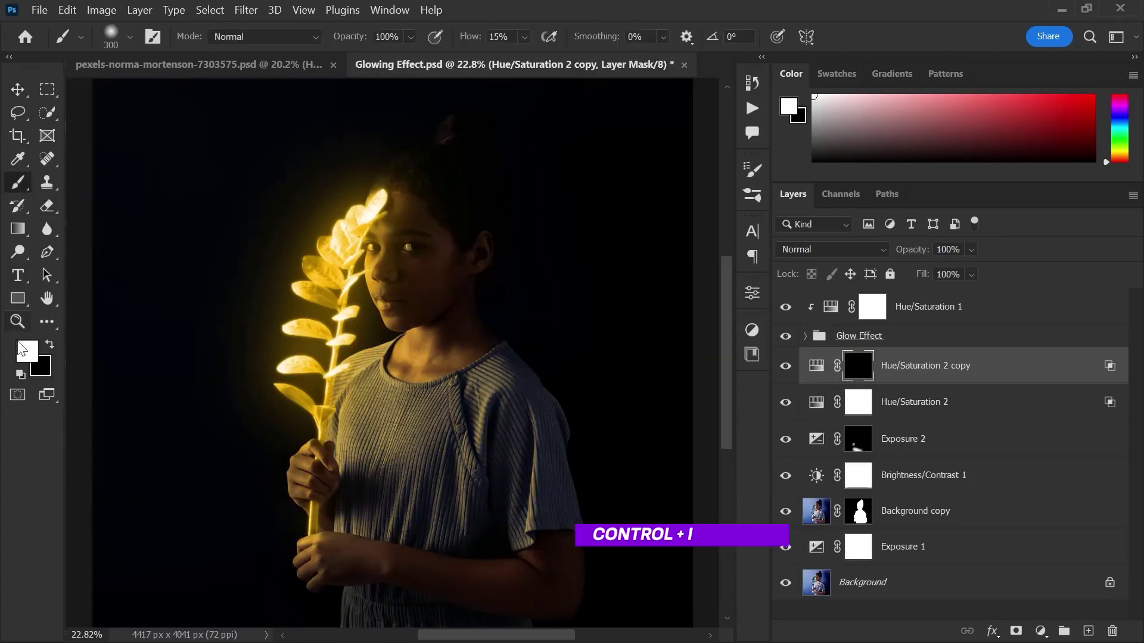
pyautogui.scroll(18, 373, 577)
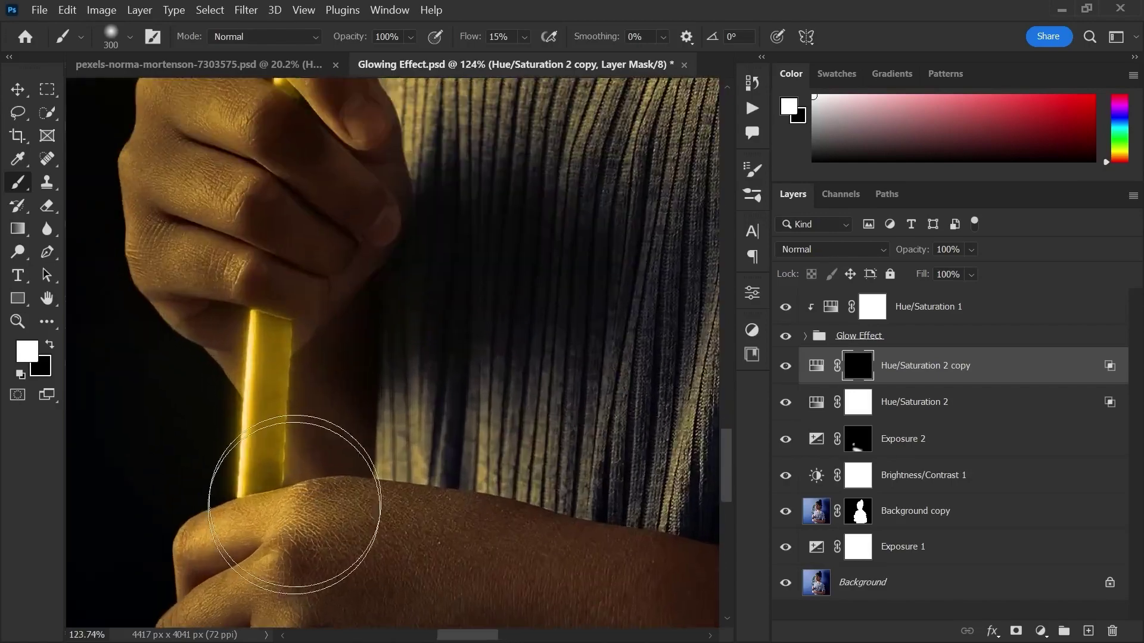
pyautogui.moveTo(304, 426); pyautogui.dragTo(372, 386)
pyautogui.press('[')
pyautogui.press('[')
pyautogui.press('[')
pyautogui.press('[')
pyautogui.press('[')
pyautogui.press('[')
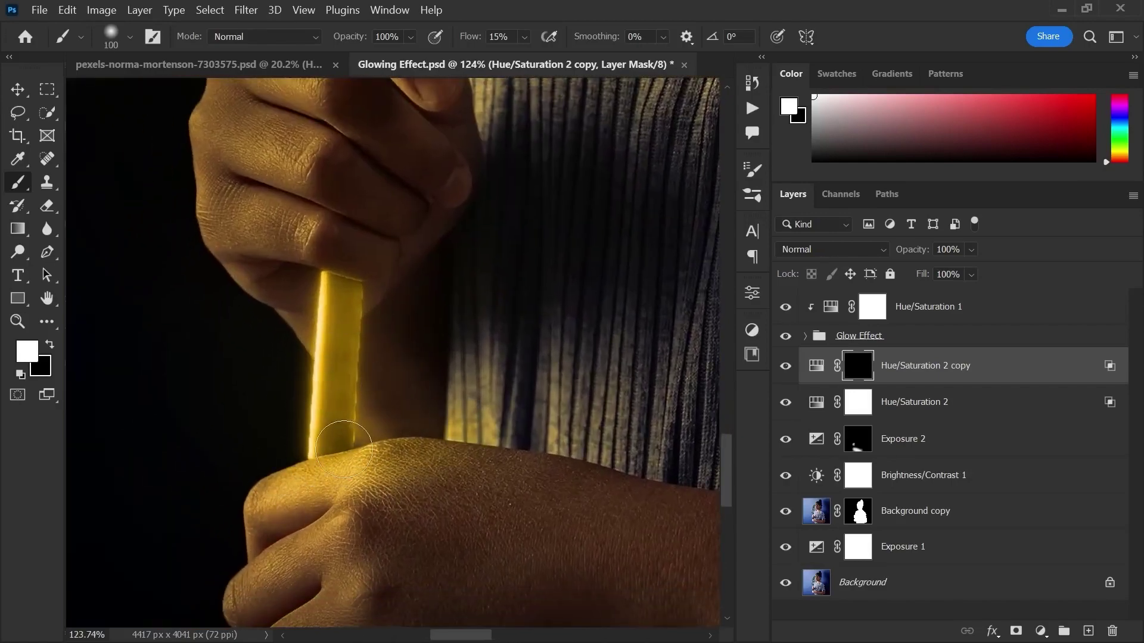
pyautogui.moveTo(407, 442); pyautogui.dragTo(701, 500)
# Paint white highlights on the upper hand's fingers and thumb with a 70 pixel brush on the Hue/Saturation 2 copy mask
pyautogui.moveTo(511, 273); pyautogui.dragTo(486, 490)
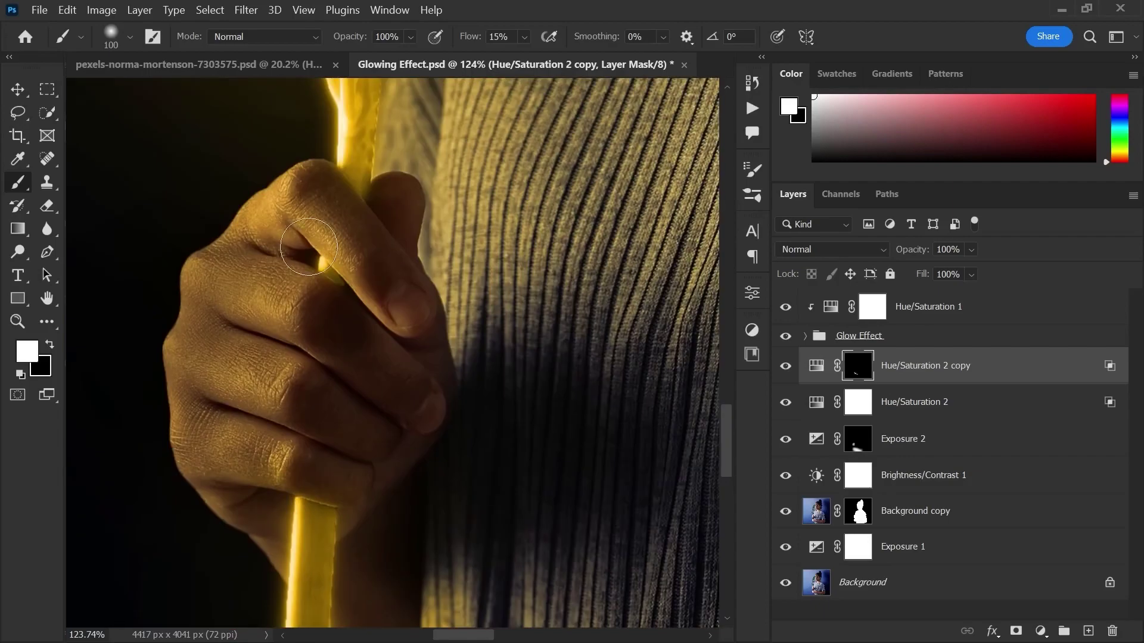
pyautogui.scroll(4, 308, 247)
pyautogui.press('[')
pyautogui.press('[')
pyautogui.press('[')
pyautogui.moveTo(294, 236)
pyautogui.mouseDown()
pyautogui.moveTo(330, 246)
pyautogui.moveTo(299, 269)
pyautogui.mouseUp()
pyautogui.moveTo(307, 122)
pyautogui.mouseDown()
pyautogui.moveTo(364, 212)
pyautogui.moveTo(349, 217)
pyautogui.mouseUp()
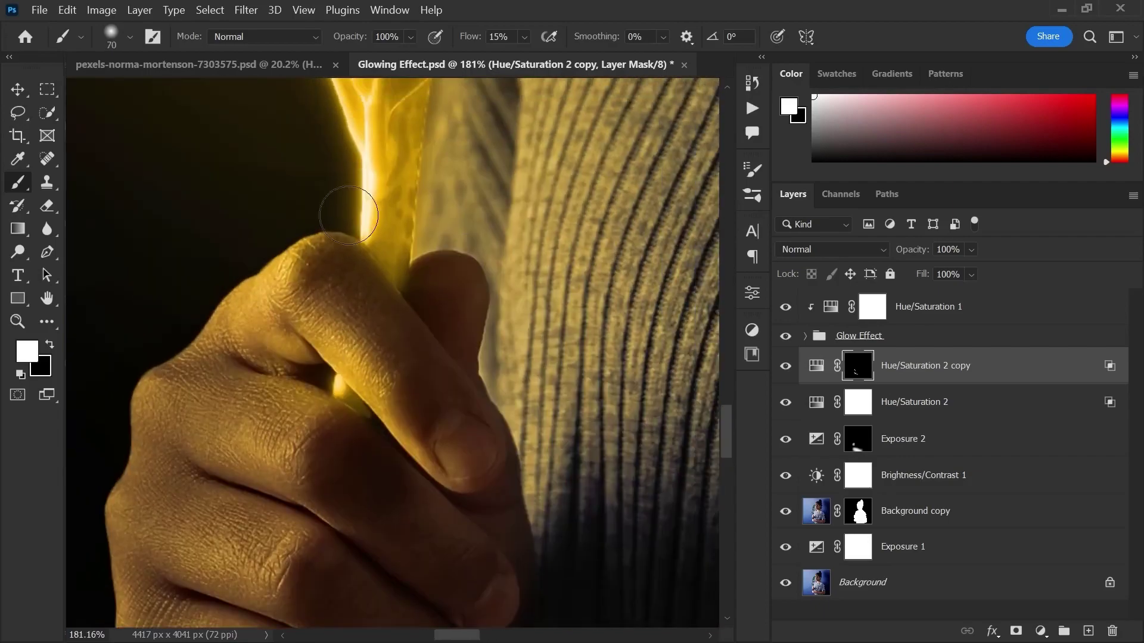
pyautogui.moveTo(463, 260); pyautogui.dragTo(475, 480)
# Paint white highlights along the dress neckline, buttoned placket and chest folds, enlarging the brush to 200 pixels
pyautogui.scroll(-5, 401, 324)
pyautogui.scroll(5, 306, 340)
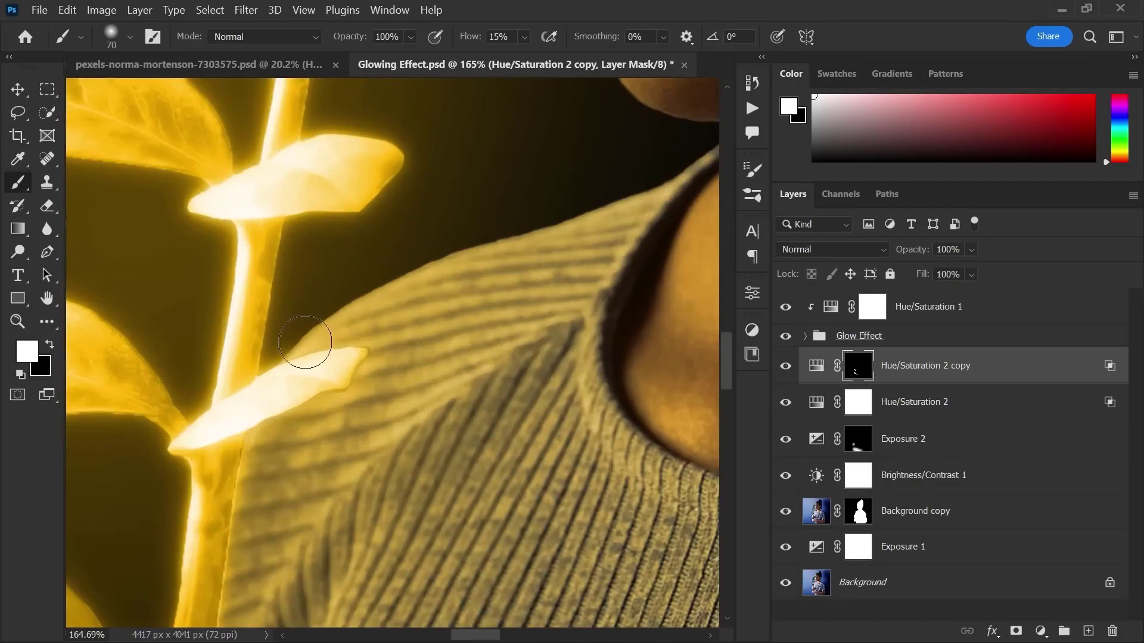
pyautogui.scroll(-2, 489, 366)
pyautogui.scroll(-3, 532, 372)
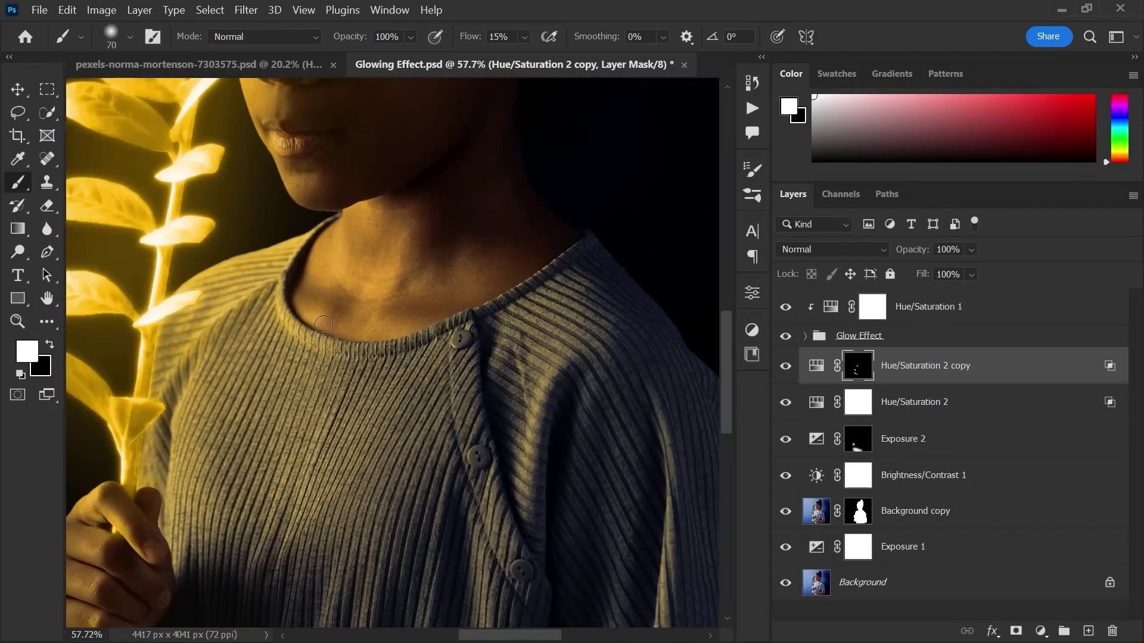
pyautogui.press(']')
pyautogui.moveTo(506, 406); pyautogui.dragTo(427, 334)
pyautogui.scroll(3, 426, 334)
pyautogui.moveTo(367, 240); pyautogui.dragTo(378, 355)
pyautogui.press(']')
pyautogui.press(']')
pyautogui.press(']')
pyautogui.press(']')
pyautogui.moveTo(369, 295); pyautogui.dragTo(485, 618)
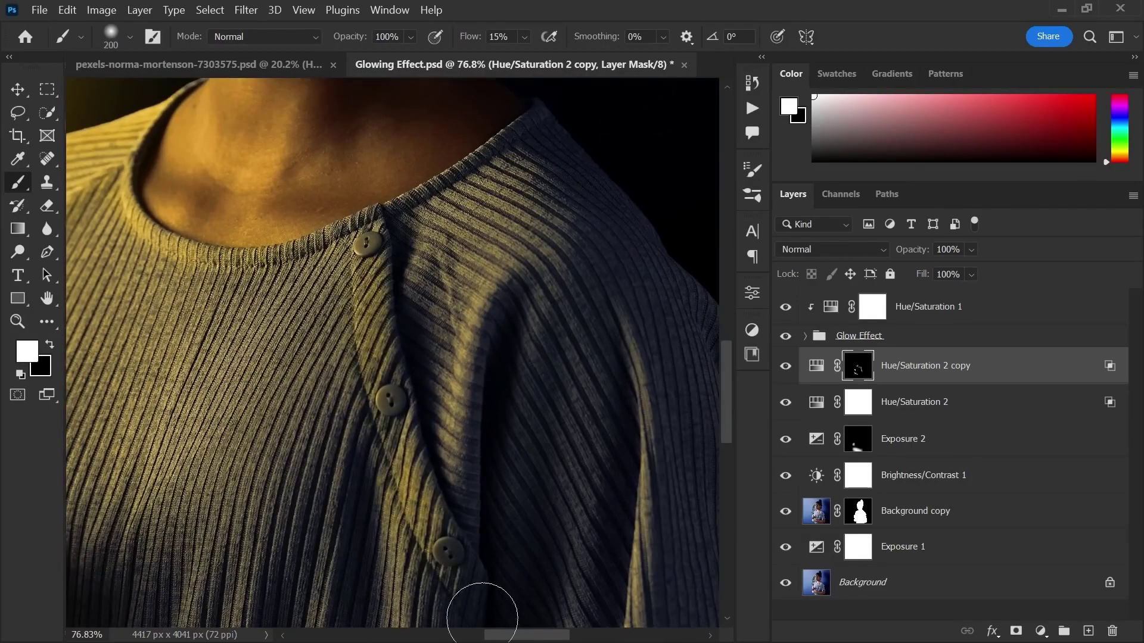
# Paint white highlights on the lower dress folds and the sleeve's inner edge with the 200 pixel brush
pyautogui.moveTo(286, 251); pyautogui.dragTo(255, 39)
pyautogui.moveTo(631, 518)
pyautogui.mouseDown()
pyautogui.moveTo(586, 505)
pyautogui.moveTo(572, 578)
pyautogui.mouseUp()
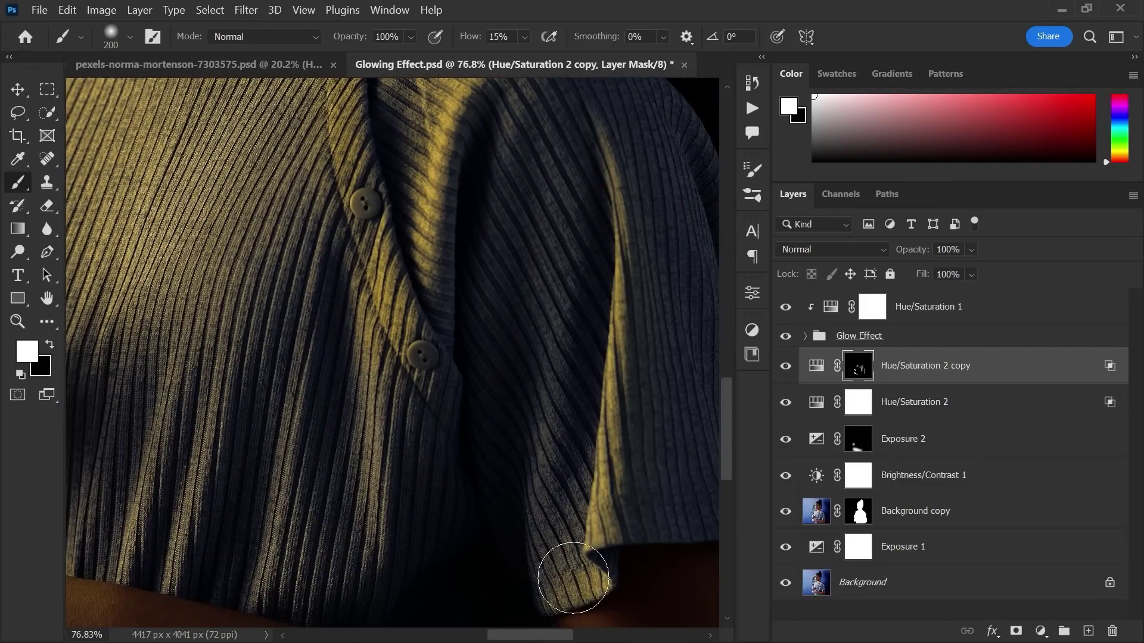
pyautogui.moveTo(401, 367); pyautogui.dragTo(562, 273)
pyautogui.scroll(-2, 409, 327)
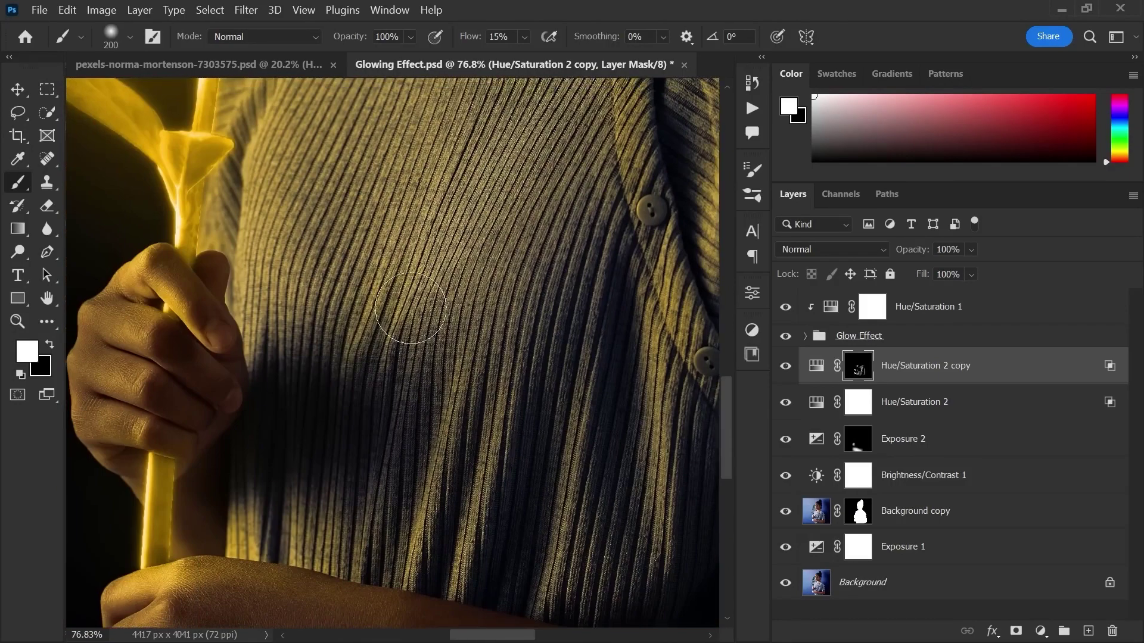
# Paint broad white light over the dress front with a 400 pixel brush, then soften the highlights by painting black
pyautogui.press(']')
pyautogui.press(']')
pyautogui.press(']')
pyautogui.moveTo(656, 271); pyautogui.dragTo(489, 301)
pyautogui.press('x')
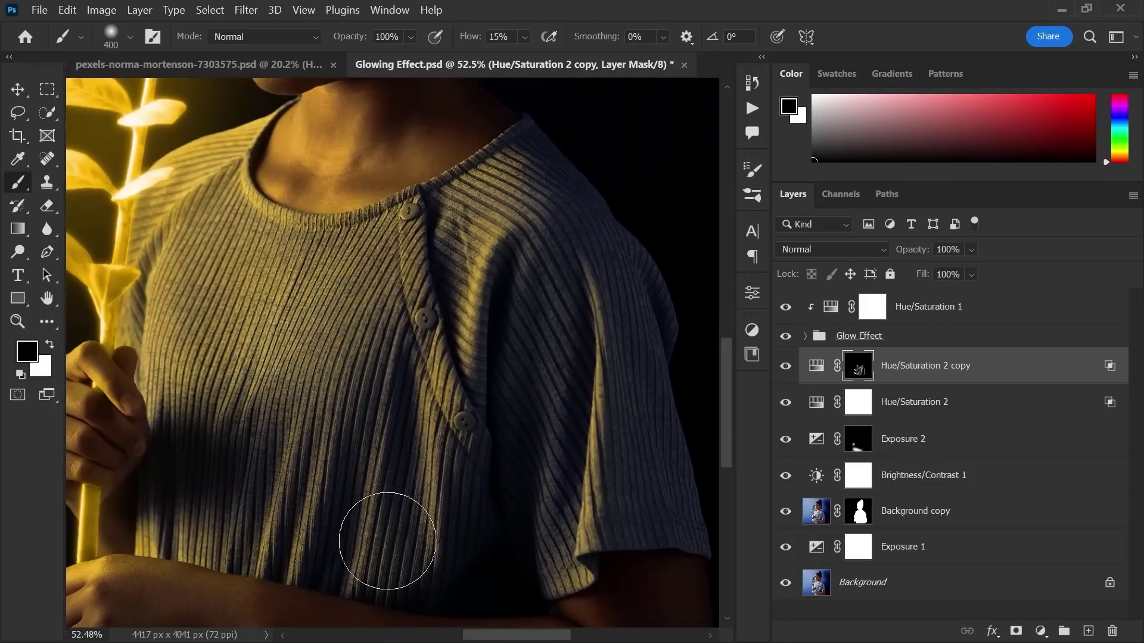
pyautogui.moveTo(379, 527); pyautogui.dragTo(410, 303)
# Paint white highlights on the side of the face nearest the branch, the lips and the neck with a 200 pixel brush
pyautogui.press('x')
pyautogui.scroll(2, 404, 299)
pyautogui.press('[')
pyautogui.press('[')
pyautogui.press('[')
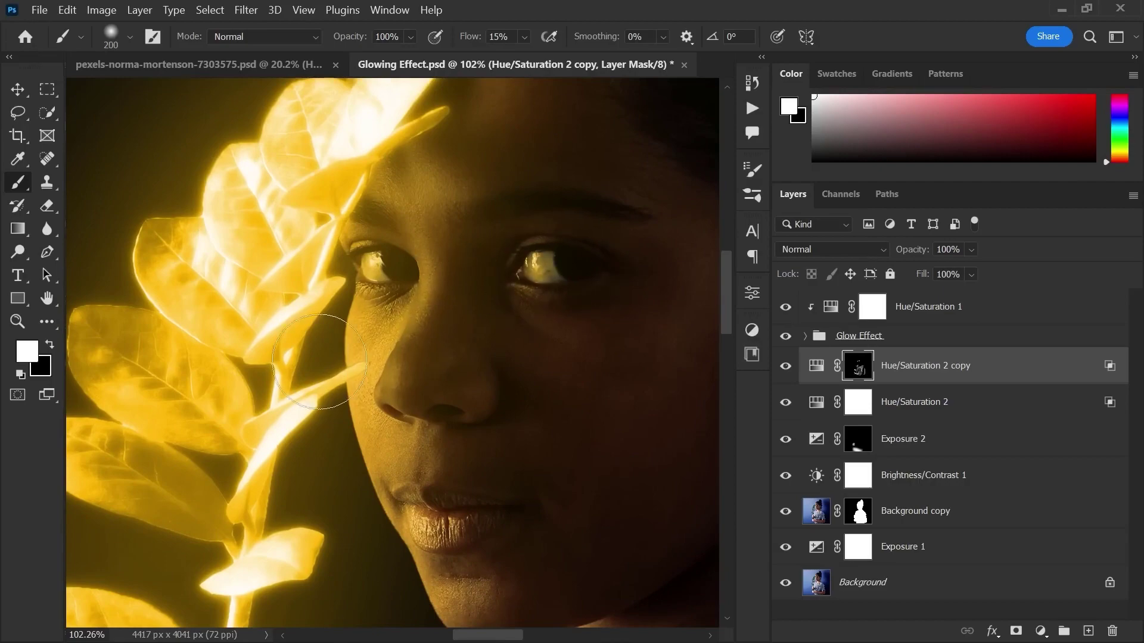
pyautogui.moveTo(381, 154); pyautogui.dragTo(352, 292)
pyautogui.moveTo(589, 399); pyautogui.dragTo(357, 294)
pyautogui.moveTo(411, 595); pyautogui.dragTo(608, 197)
pyautogui.scroll(-1, 256, 303)
pyautogui.moveTo(415, 152); pyautogui.dragTo(415, 259)
pyautogui.scroll(-3, 365, 256)
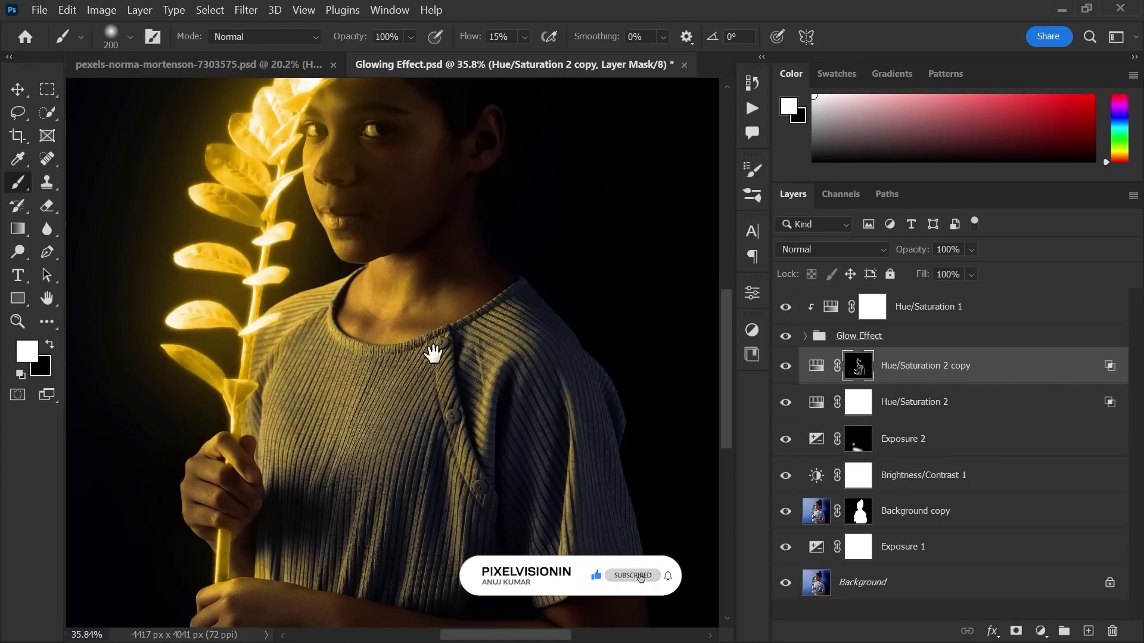
# Toggle the Hue/Saturation 2 copy layer off and on to compare the image with and without the painted highlights
pyautogui.scroll(-3, 453, 324)
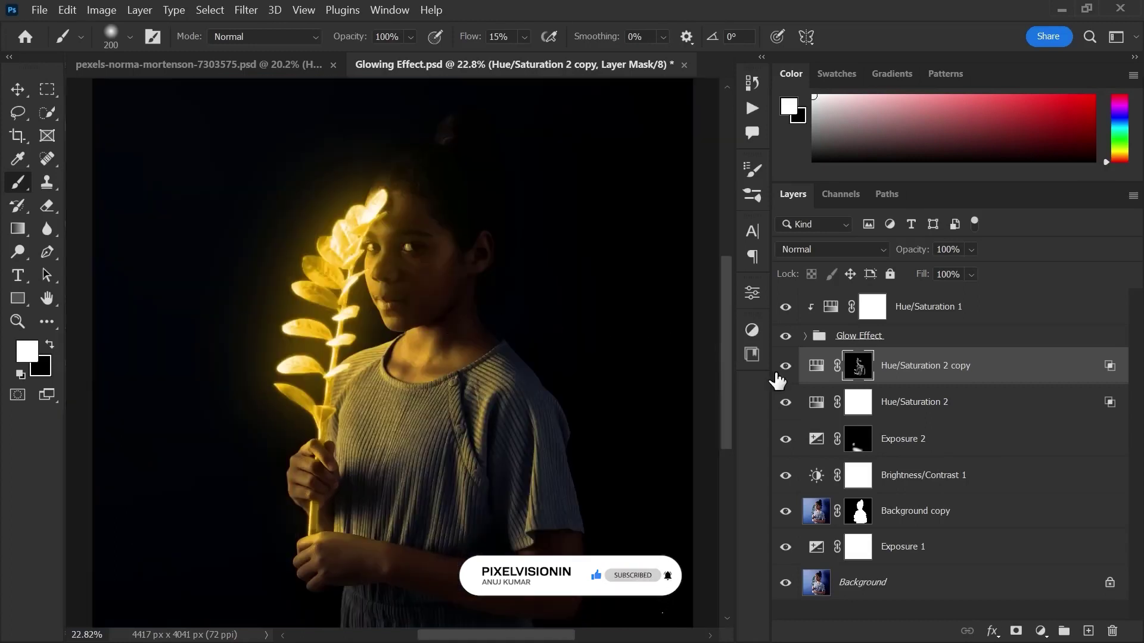
pyautogui.click(784, 369)
pyautogui.click(784, 369)
pyautogui.click(784, 369)
pyautogui.click(784, 369)
pyautogui.press('v')
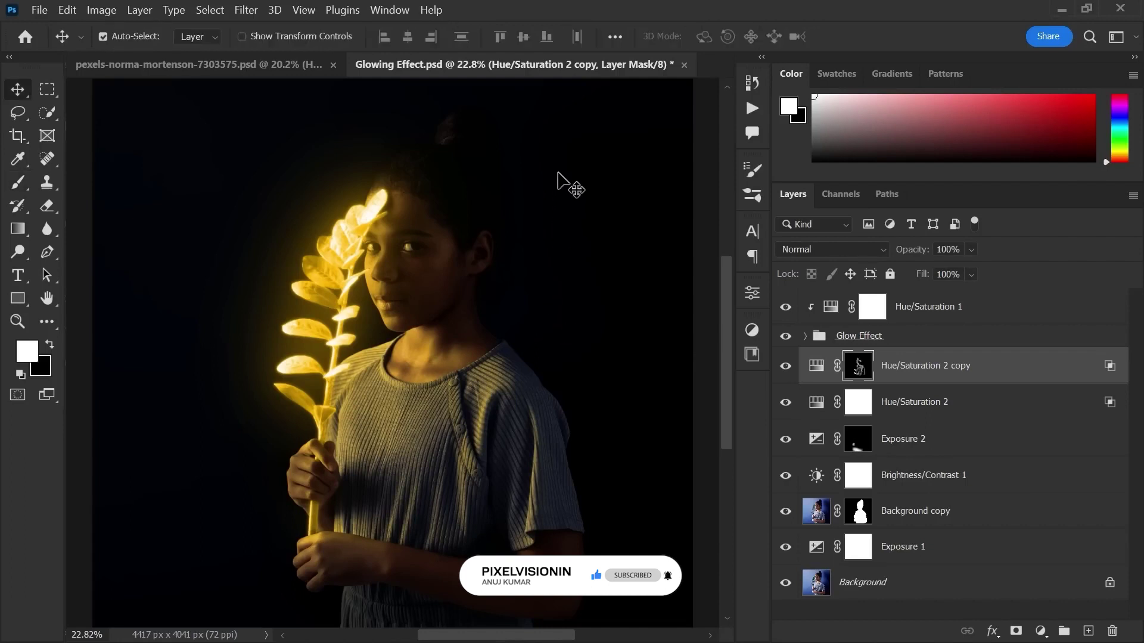
# Add a new layer above Hue/Saturation 1 and choose a 250 pixel spatter brush from the Special Effects Brushes
pyautogui.click(920, 309)
pyautogui.click(1089, 631)
pyautogui.press('d')
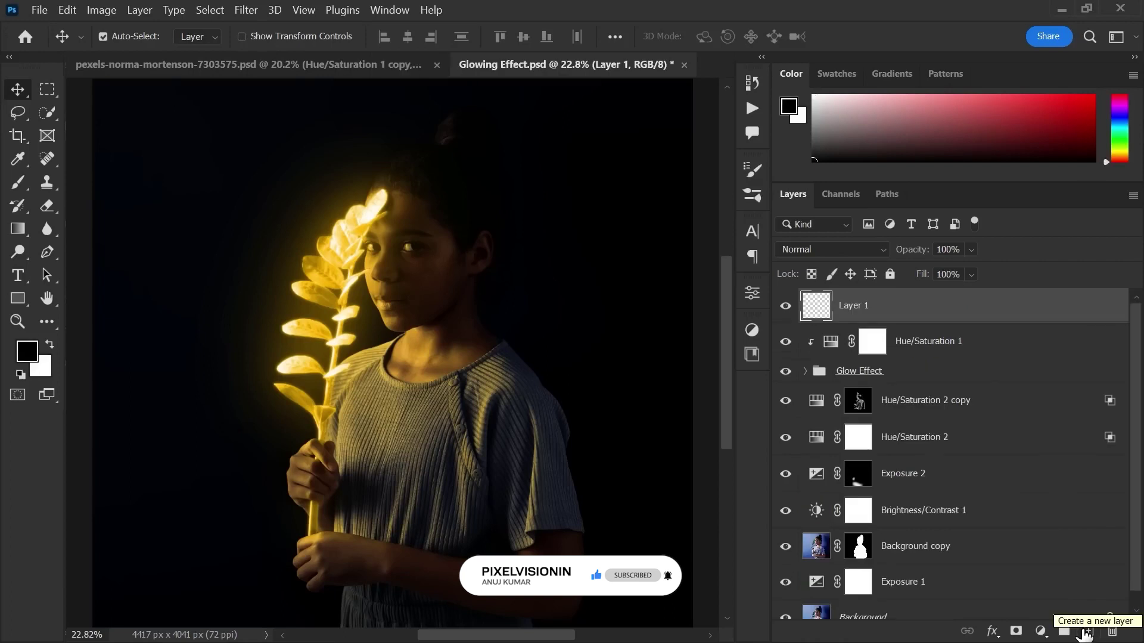
pyautogui.click(19, 184)
pyautogui.rightClick(364, 257)
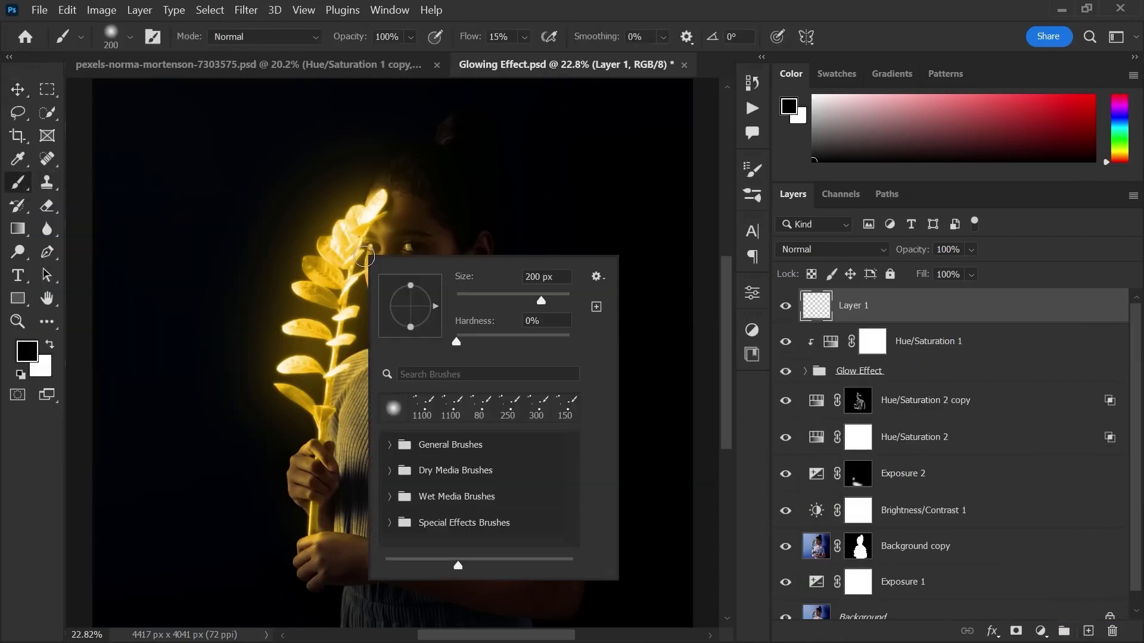
pyautogui.click(390, 523)
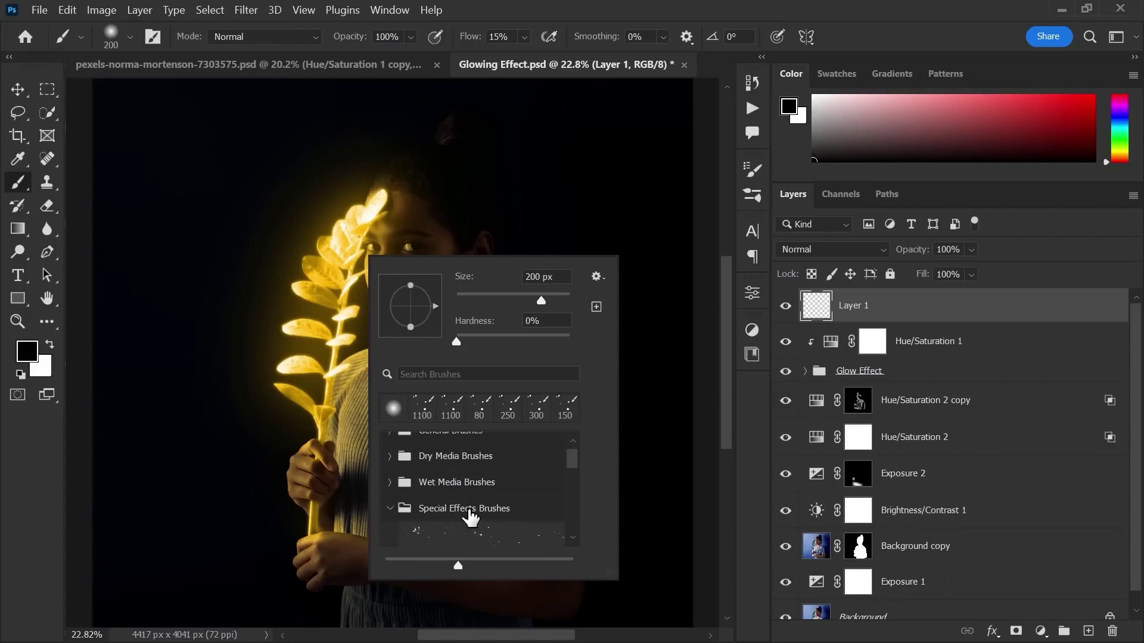
pyautogui.scroll(-4, 467, 512)
pyautogui.click(455, 516)
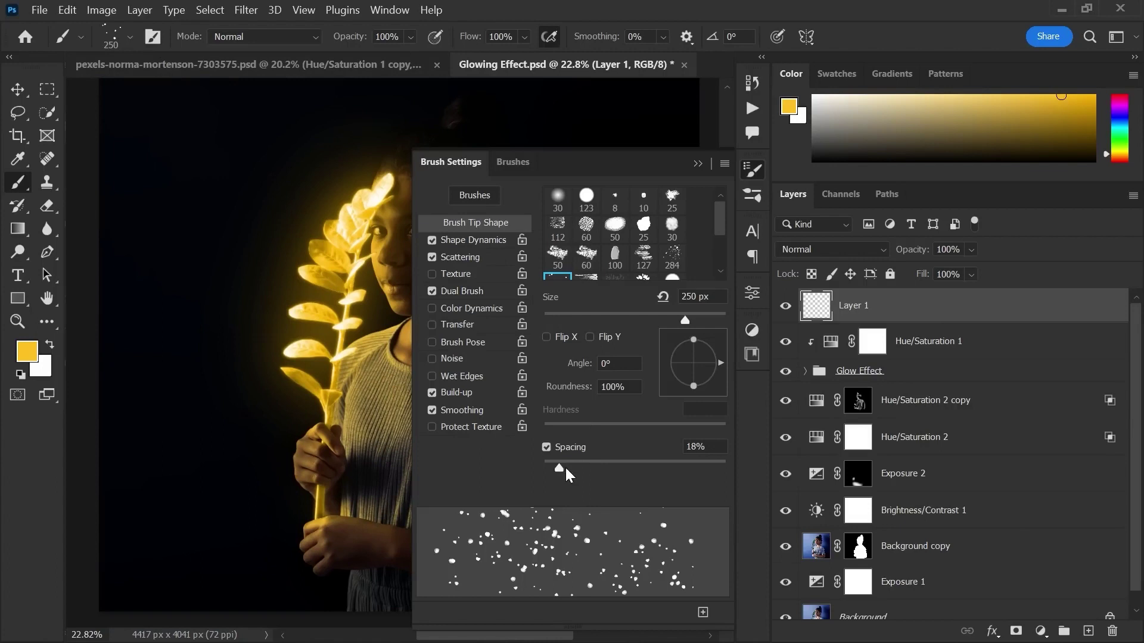
# Set the brush spacing to 18% and scatter yellow particles around the glowing branch on Layer 1
pyautogui.moveTo(565, 468); pyautogui.dragTo(564, 468)
pyautogui.click(750, 171)
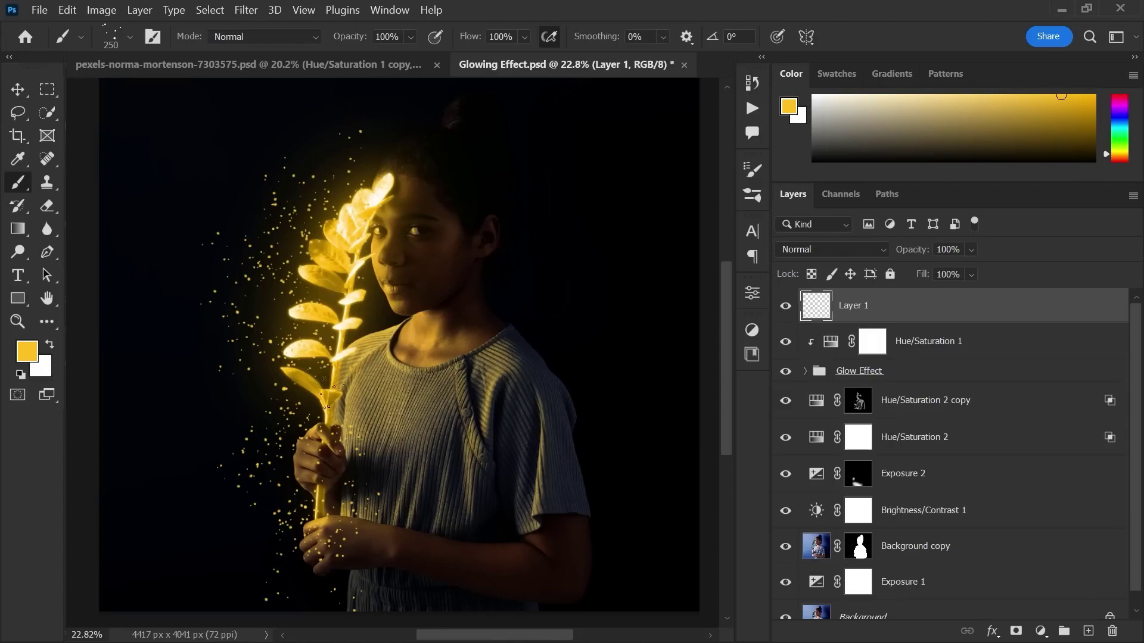
pyautogui.press('ctrl')
# Convert the particle layer, Layer 1, to a smart object
pyautogui.press('v')
pyautogui.rightClick(892, 300)
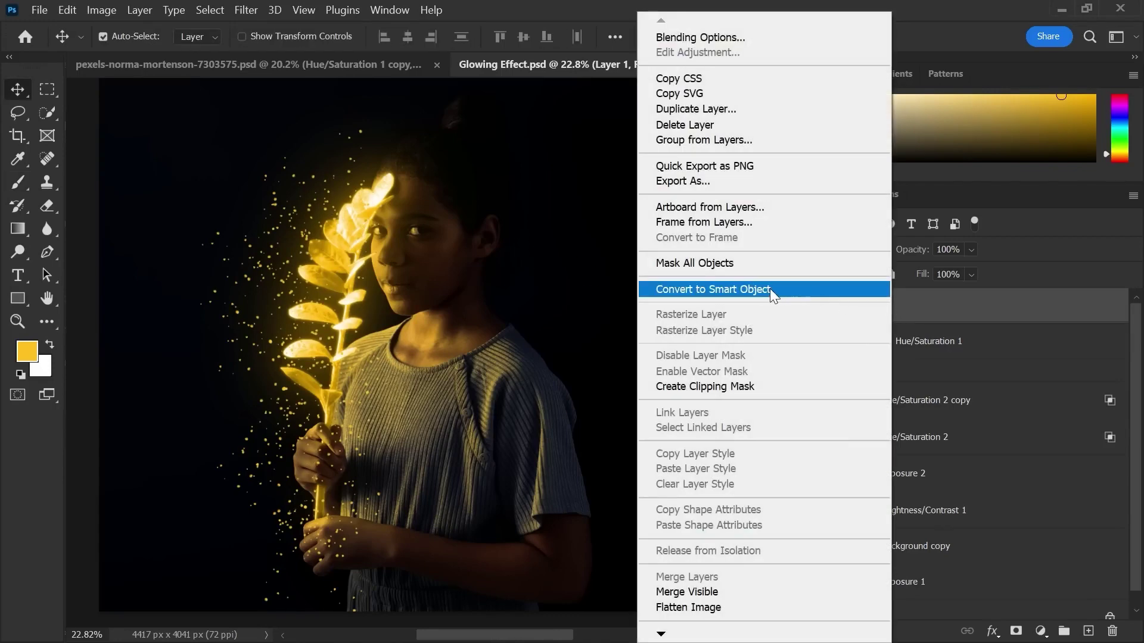
pyautogui.click(770, 288)
# Duplicate the particle smart object and set the copy's blend mode to Screen
pyautogui.hotkey('ctrl', 'j')
pyautogui.click(825, 249)
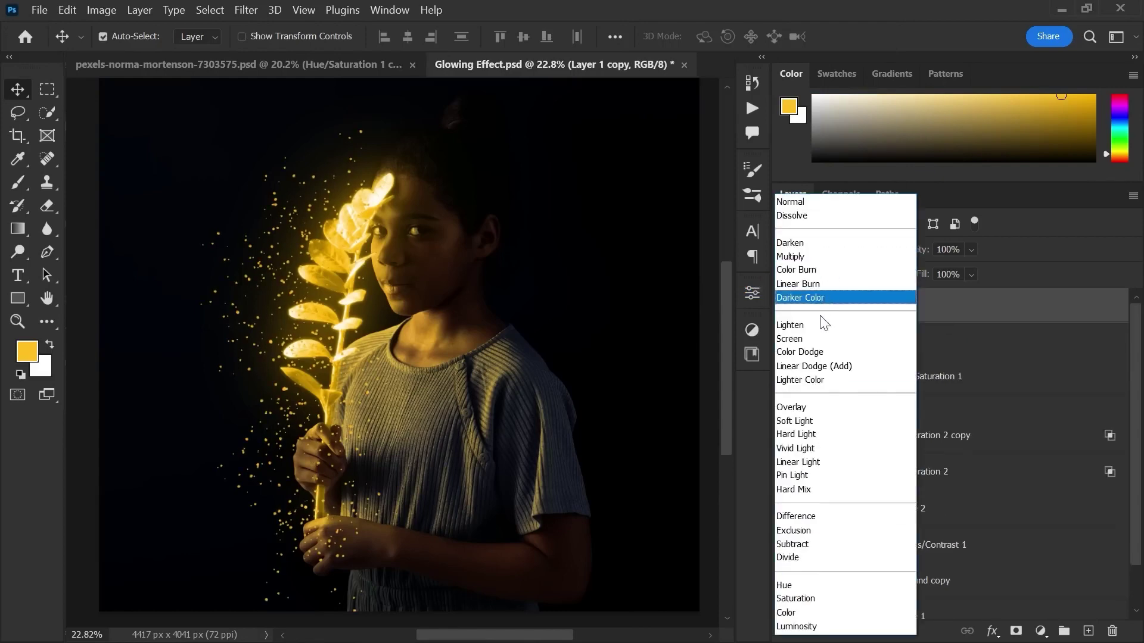
pyautogui.click(795, 339)
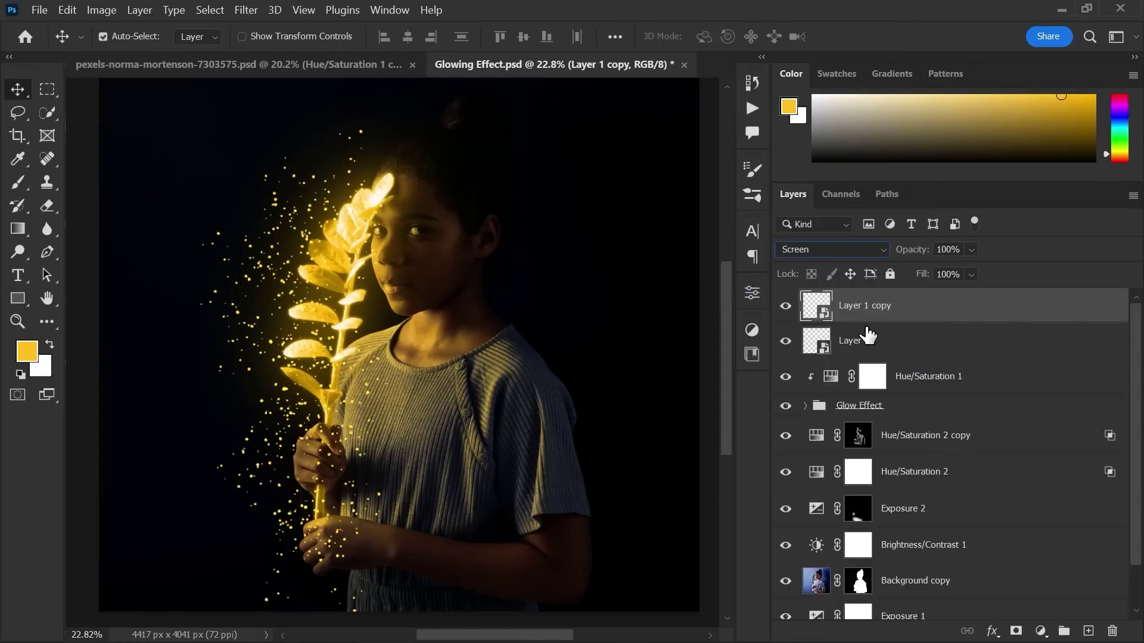
# Apply a Gaussian Blur with a 5 pixel radius to the Layer 1 copy particles
pyautogui.click(246, 10)
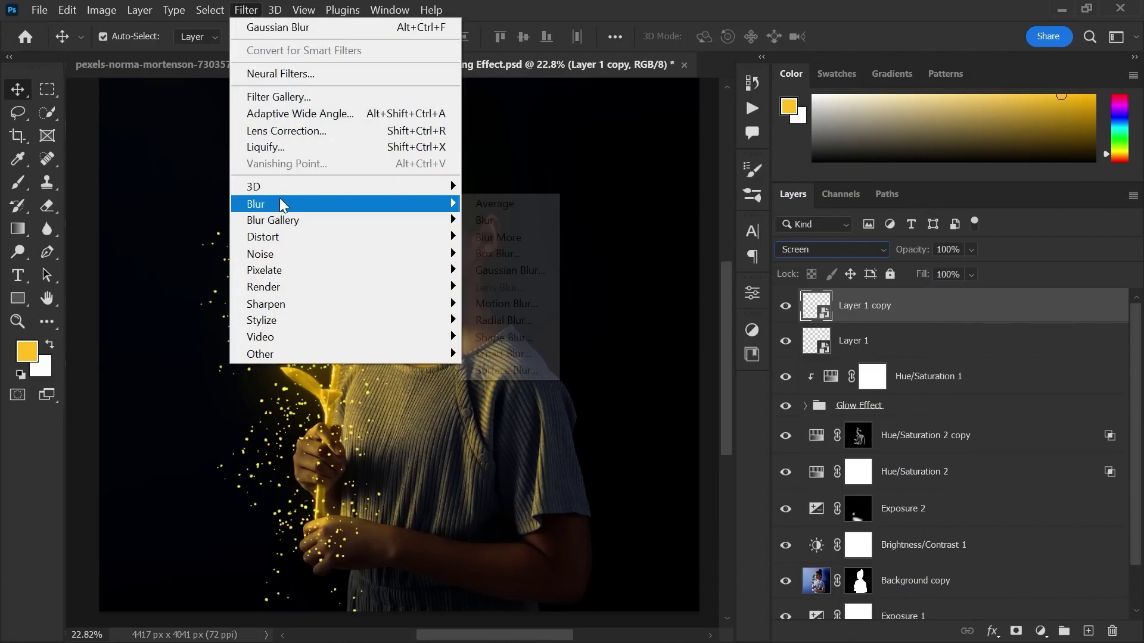
pyautogui.moveTo(280, 199)
pyautogui.click(506, 272)
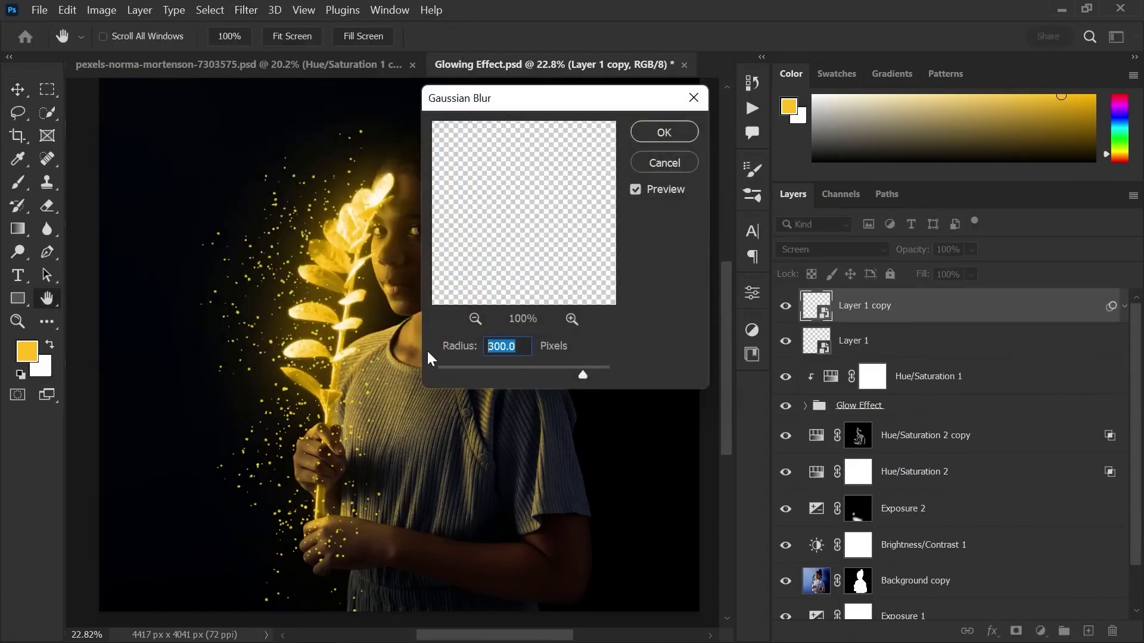
pyautogui.write('6')
pyautogui.click(663, 133)
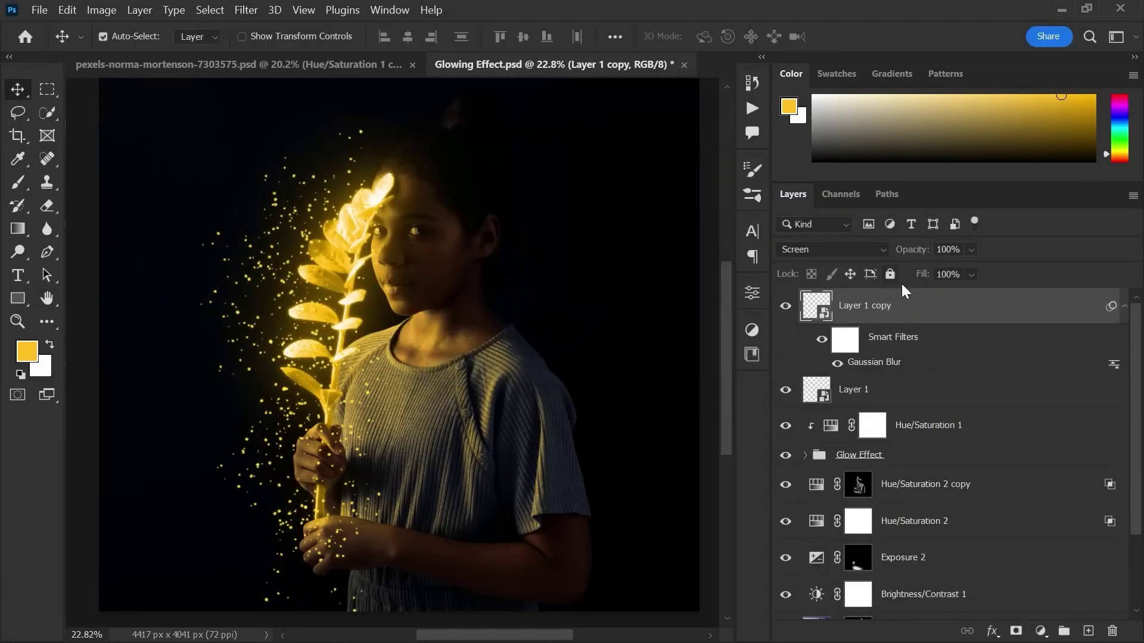
# Duplicate the blurred particle layer and edit the new copy's Gaussian Blur smart filter
pyautogui.hotkey('ctrl', 'j')
pyautogui.doubleClick(874, 362)
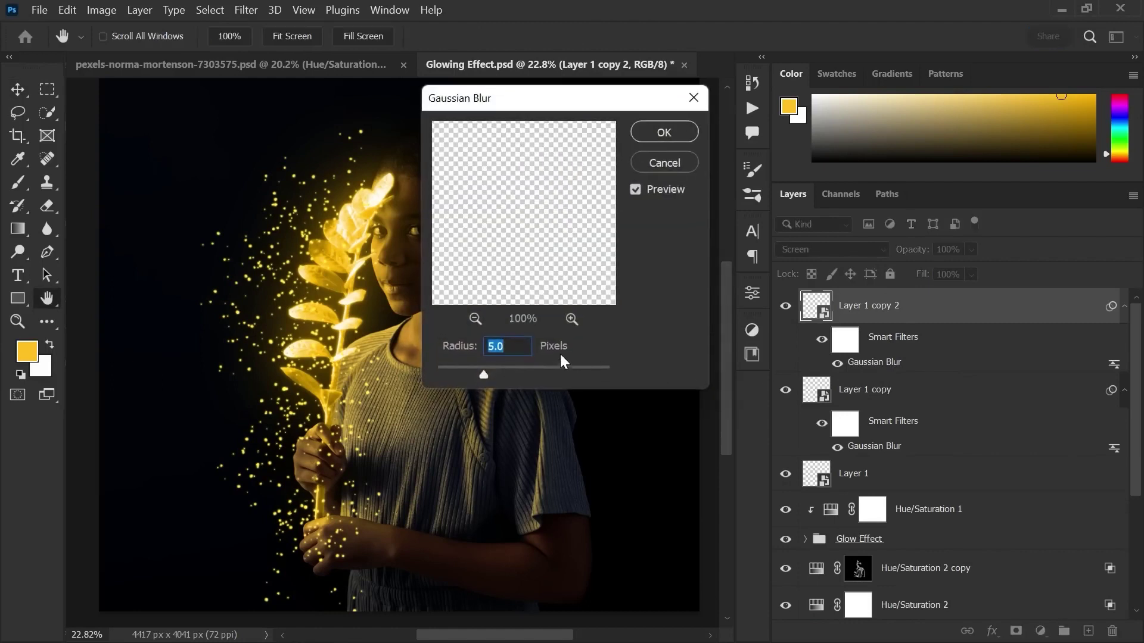
pyautogui.click(666, 132)
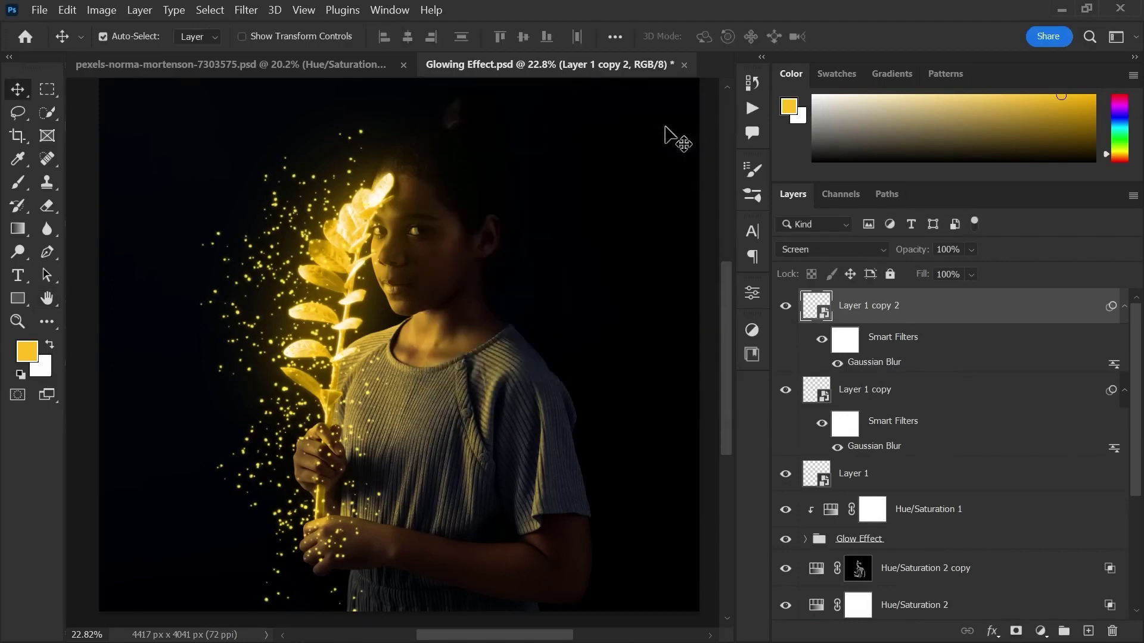
# Group the three particle layers and clip a colorized Hue/Saturation adjustment layer to the group
pyautogui.keyDown('shift'); pyautogui.click(863, 472); pyautogui.keyUp('shift')
pyautogui.hotkey('ctrl', 'g')
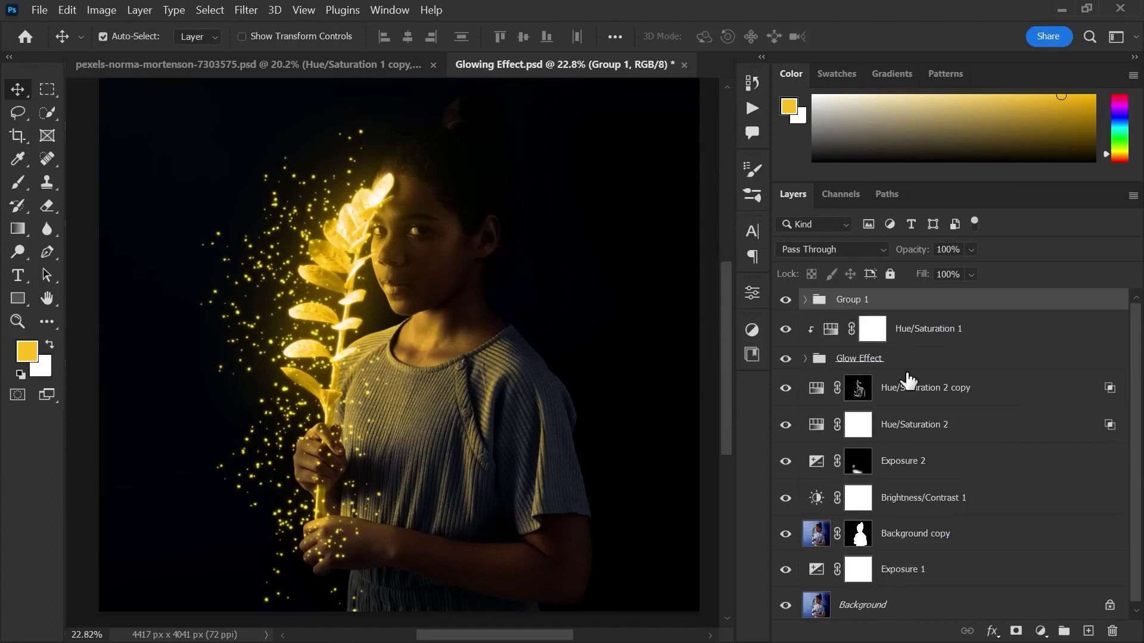
pyautogui.click(1041, 630)
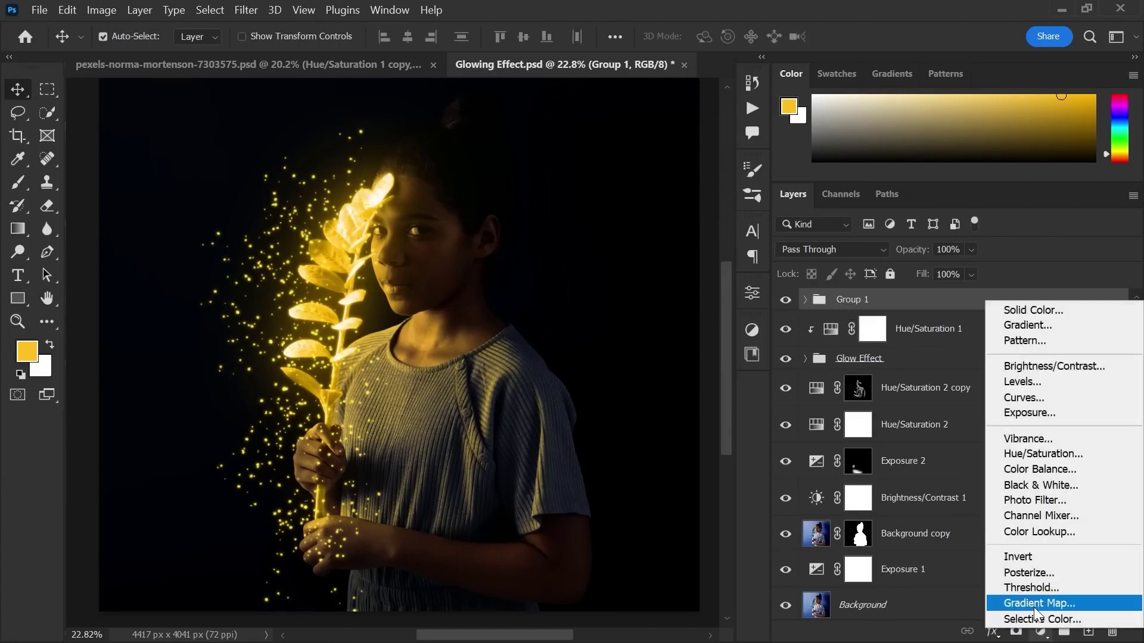
pyautogui.click(1025, 452)
pyautogui.click(582, 507)
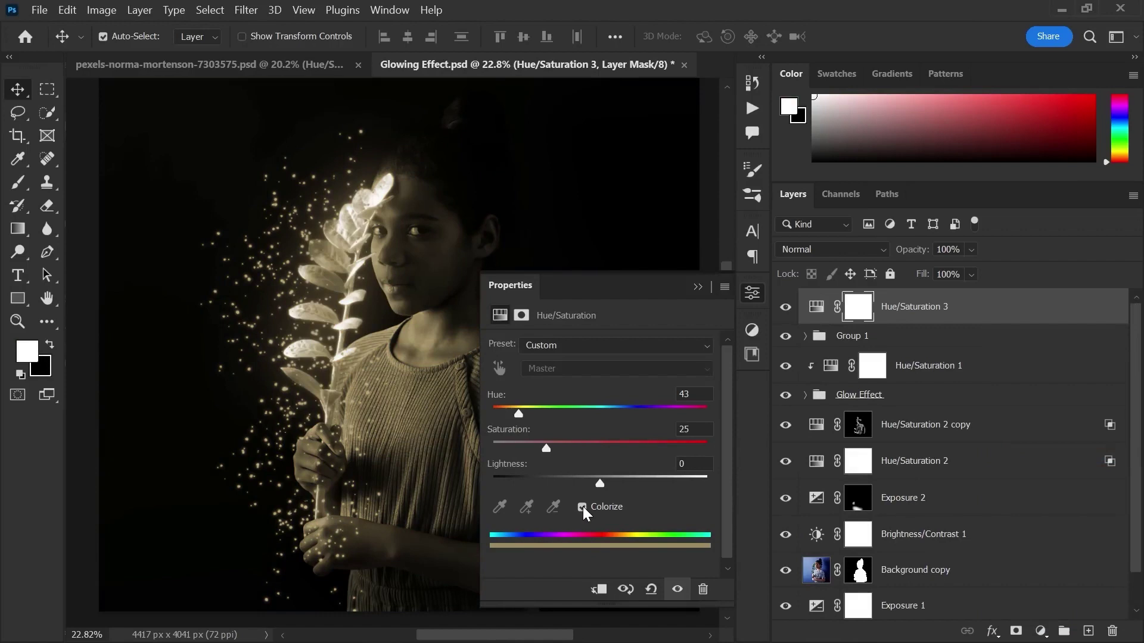
pyautogui.click(599, 590)
# Match the particles to the branch glow by setting Hue/Saturation 3 to hue 44 and saturation 100
pyautogui.click(829, 375)
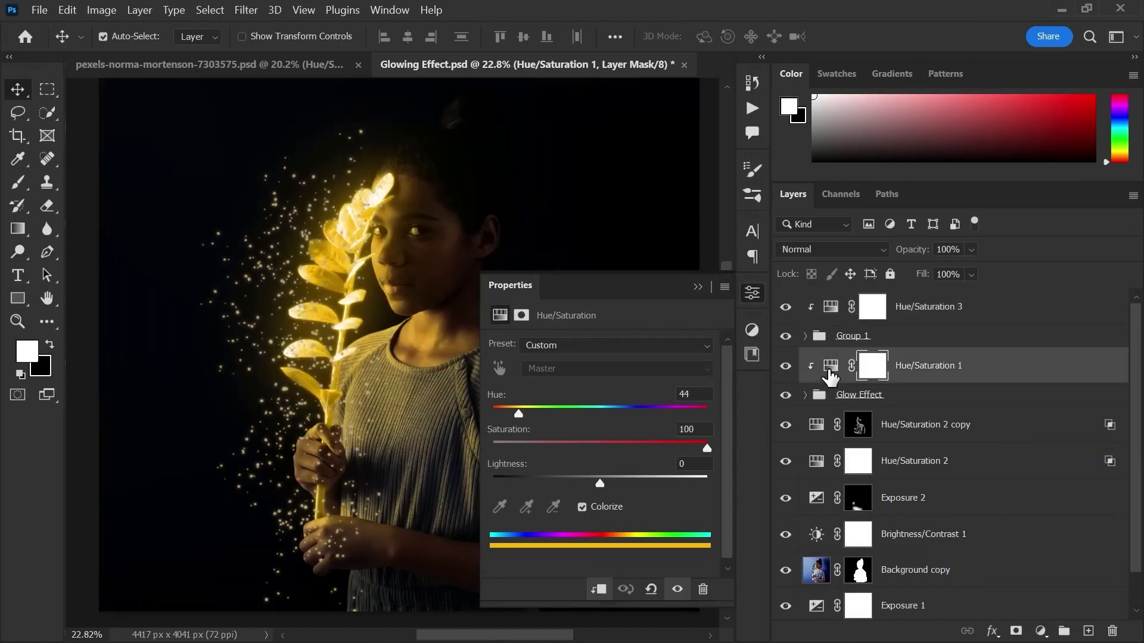
pyautogui.click(833, 310)
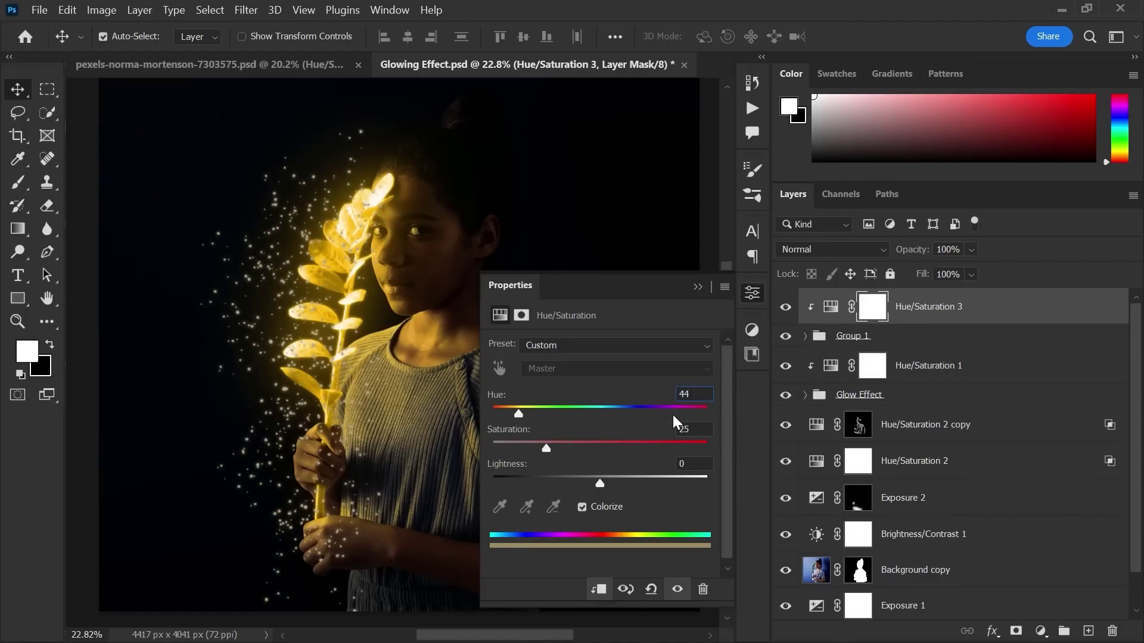
pyautogui.moveTo(548, 447); pyautogui.dragTo(688, 446)
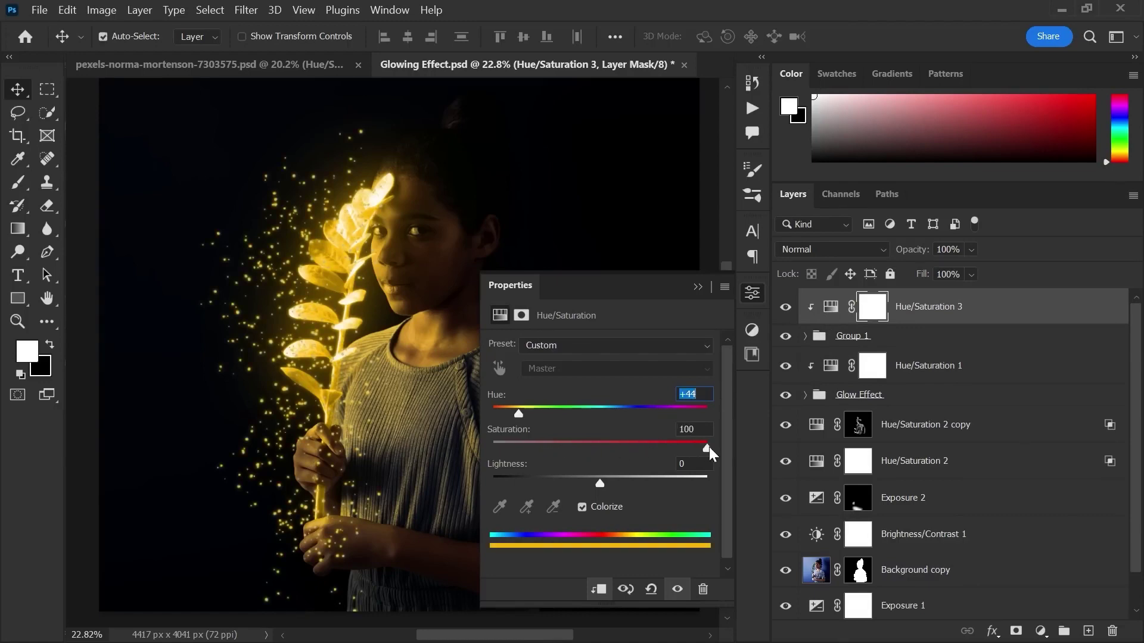
pyautogui.click(751, 292)
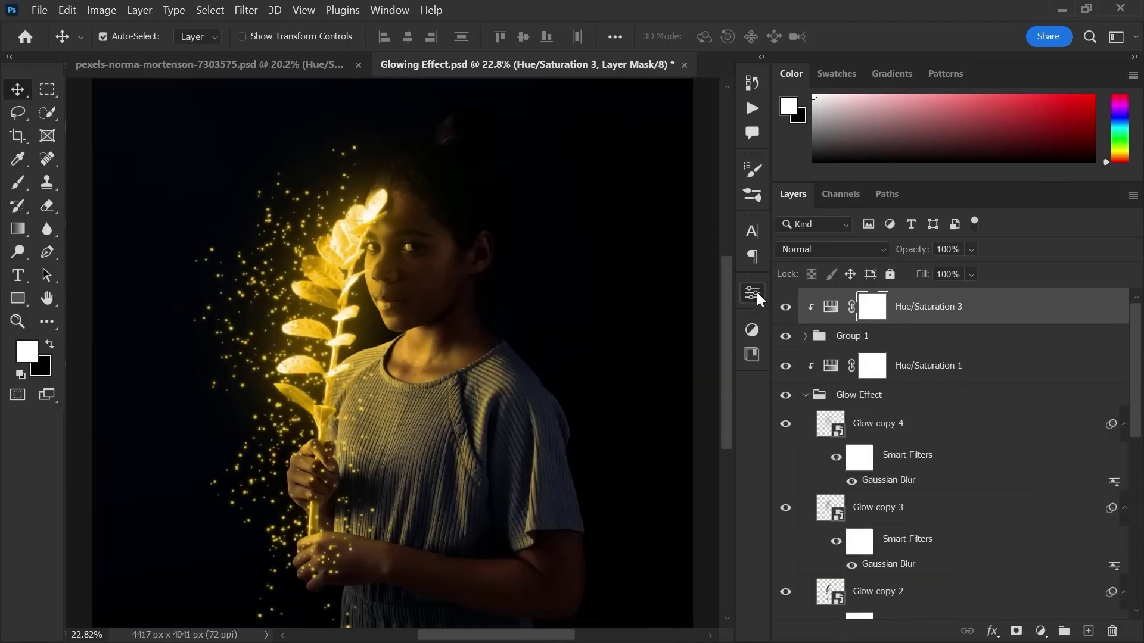
pyautogui.press('z')
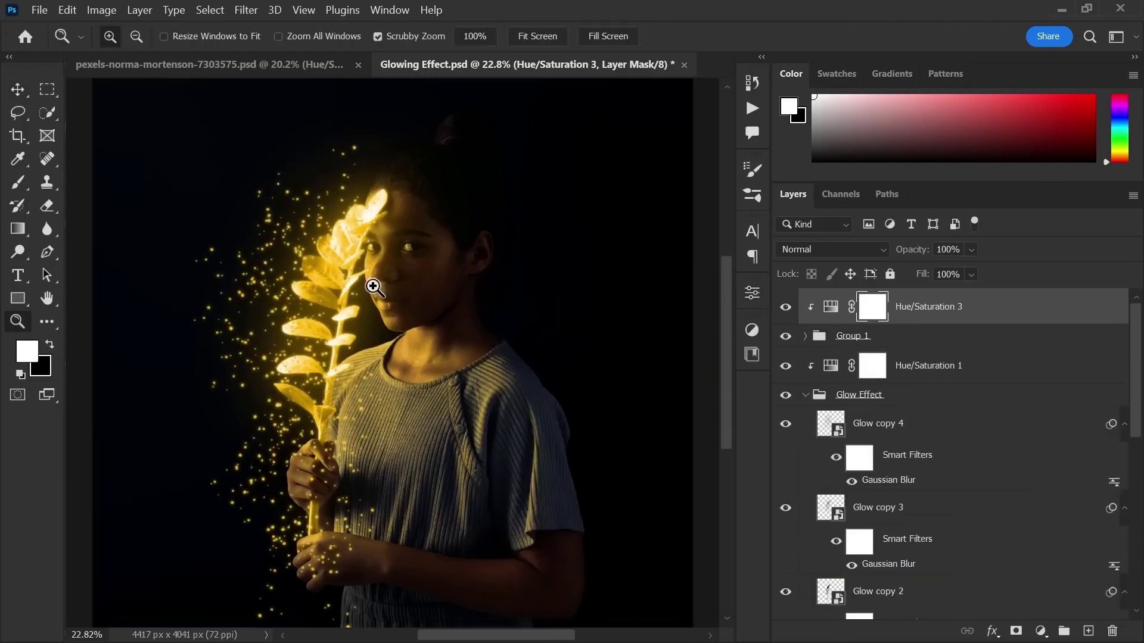
pyautogui.moveTo(373, 286); pyautogui.dragTo(400, 325)
pyautogui.moveTo(332, 302); pyautogui.dragTo(434, 309)
pyautogui.hotkey('ctrl', '0')
# Reopen the Hue/Saturation 3 settings and change the particles' hue to 75
pyautogui.press('v')
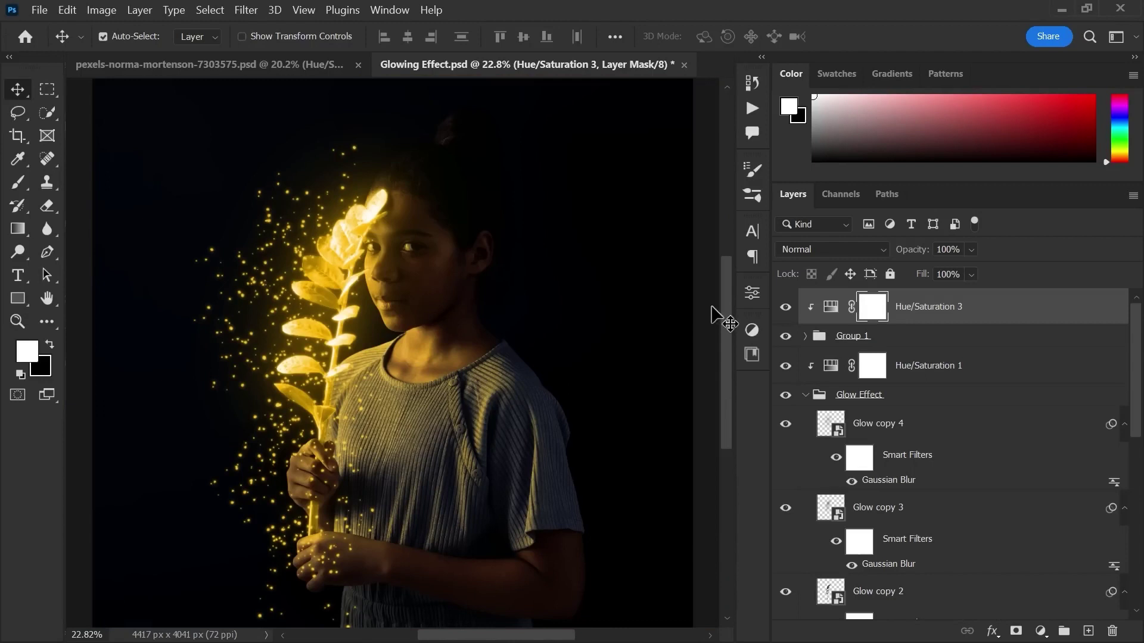
pyautogui.doubleClick(834, 310)
pyautogui.moveTo(514, 415); pyautogui.dragTo(537, 414)
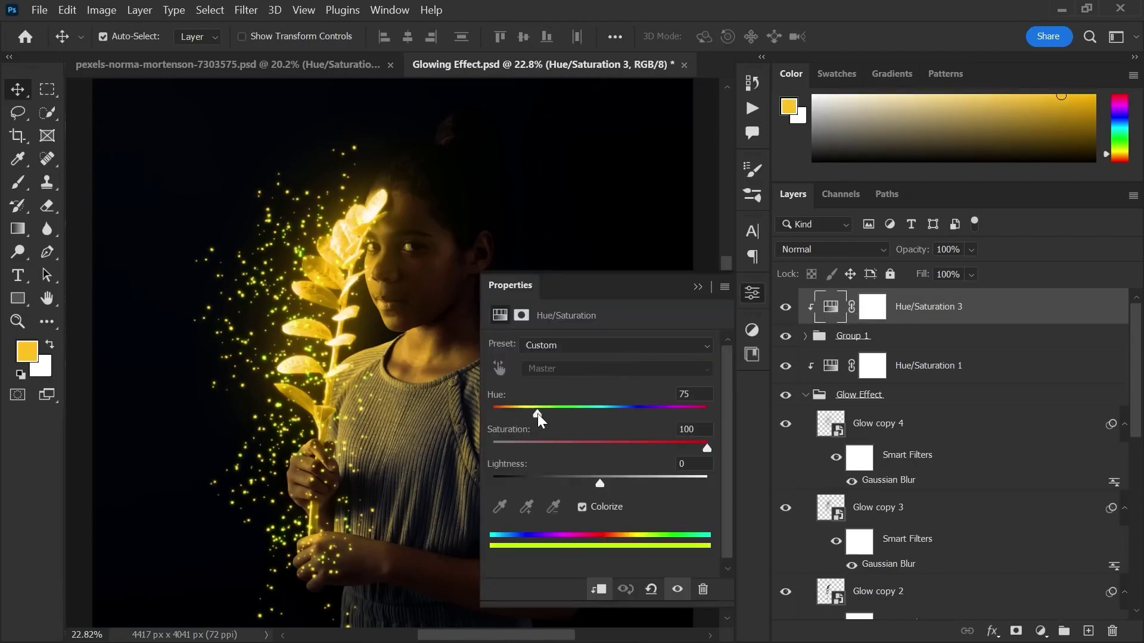
# Reuse the particles' hue value of 75 as the hue of Hue/Saturation 1, the adjustment clipped to the Glow Effect group
pyautogui.click(686, 394)
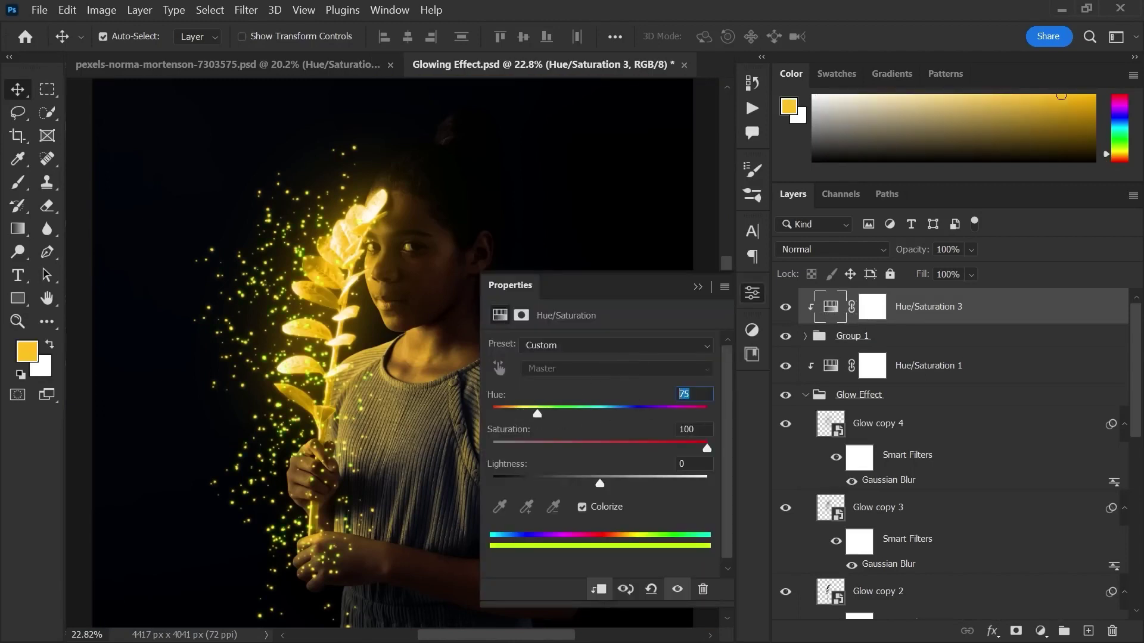
pyautogui.click(758, 290)
pyautogui.doubleClick(830, 366)
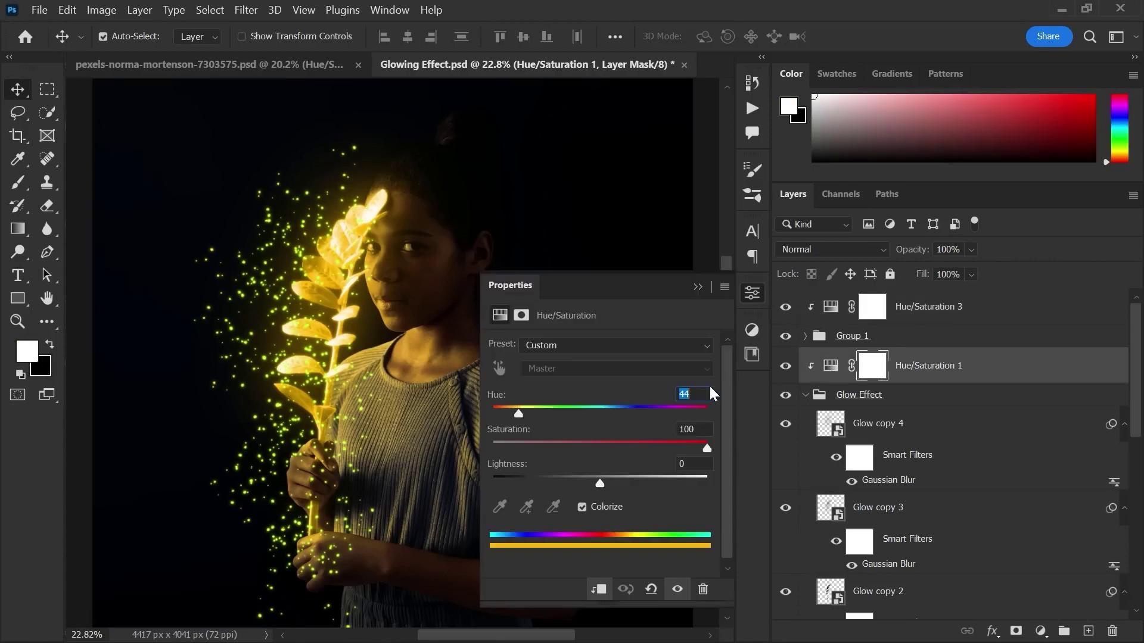
pyautogui.write('75')
pyautogui.click(752, 293)
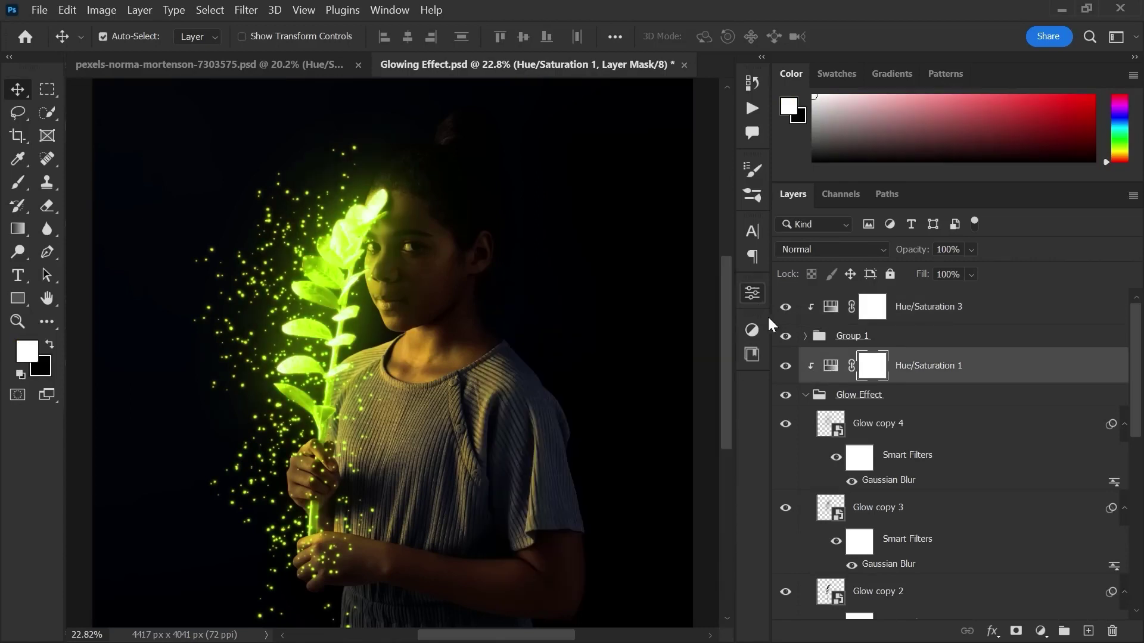
# Collapse the Glow Effect group and set the hue of both Hue/Saturation 2 copy and Hue/Saturation 2 to 75
pyautogui.click(805, 394)
pyautogui.doubleClick(817, 388)
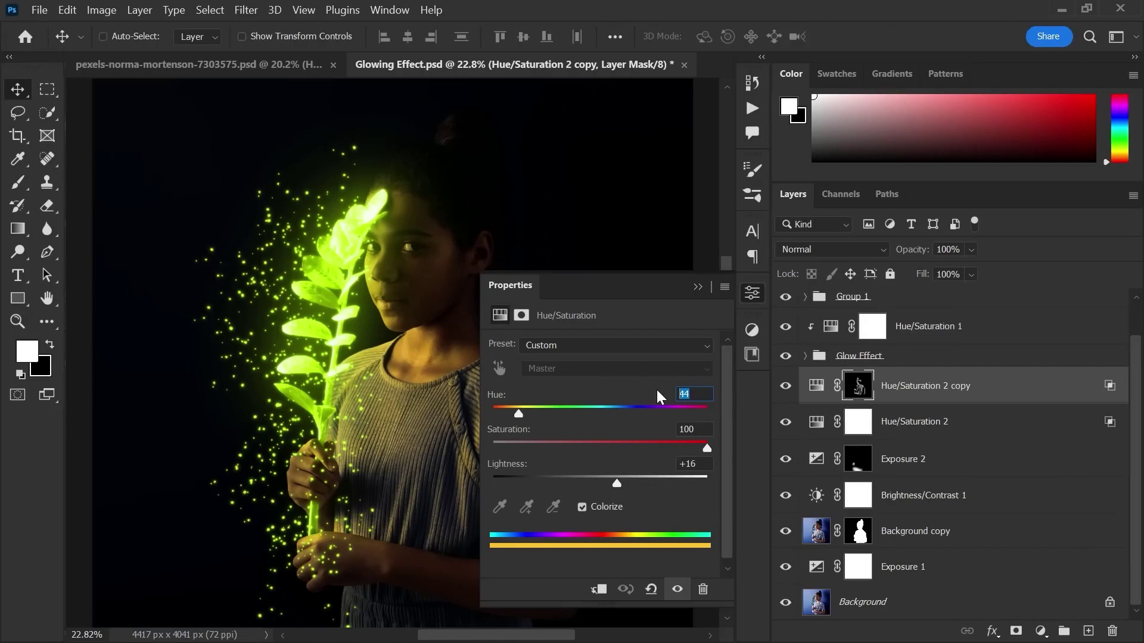
pyautogui.click(818, 424)
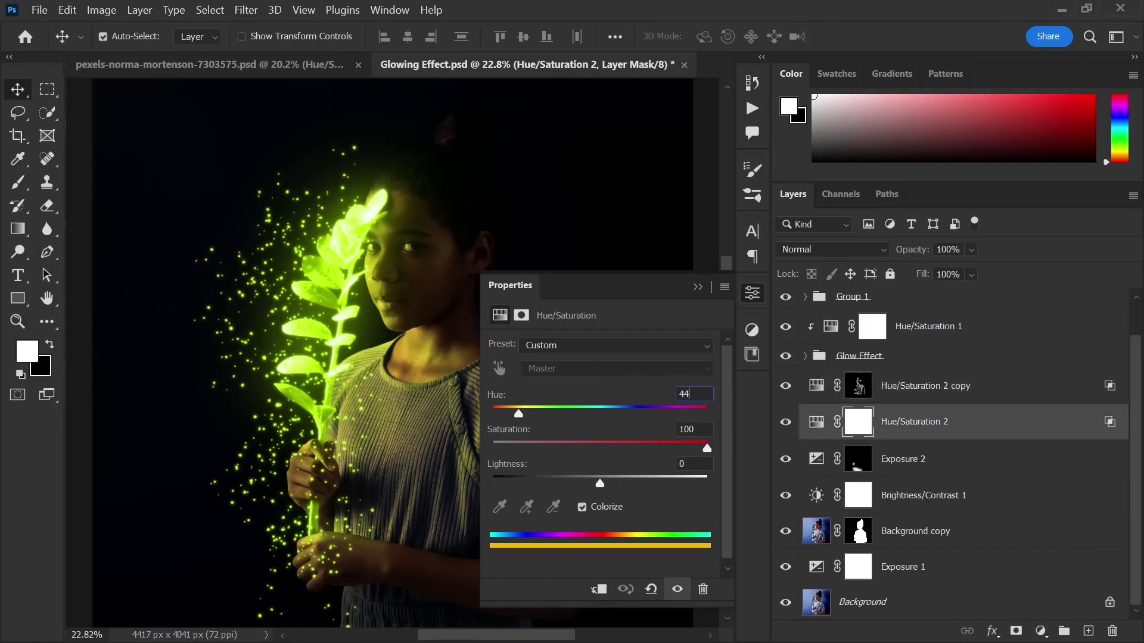
pyautogui.write('75')
pyautogui.click(754, 294)
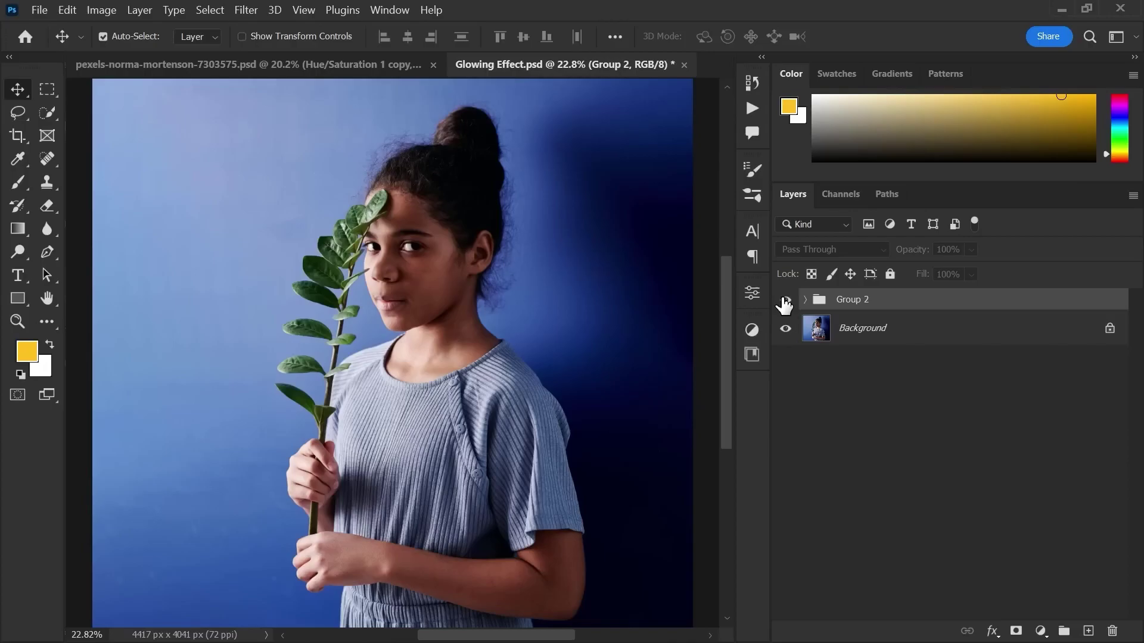
# Toggle the visibility of Group 2 to compare the finished glow effect with the original portrait
pyautogui.click(783, 301)
pyautogui.click(783, 301)
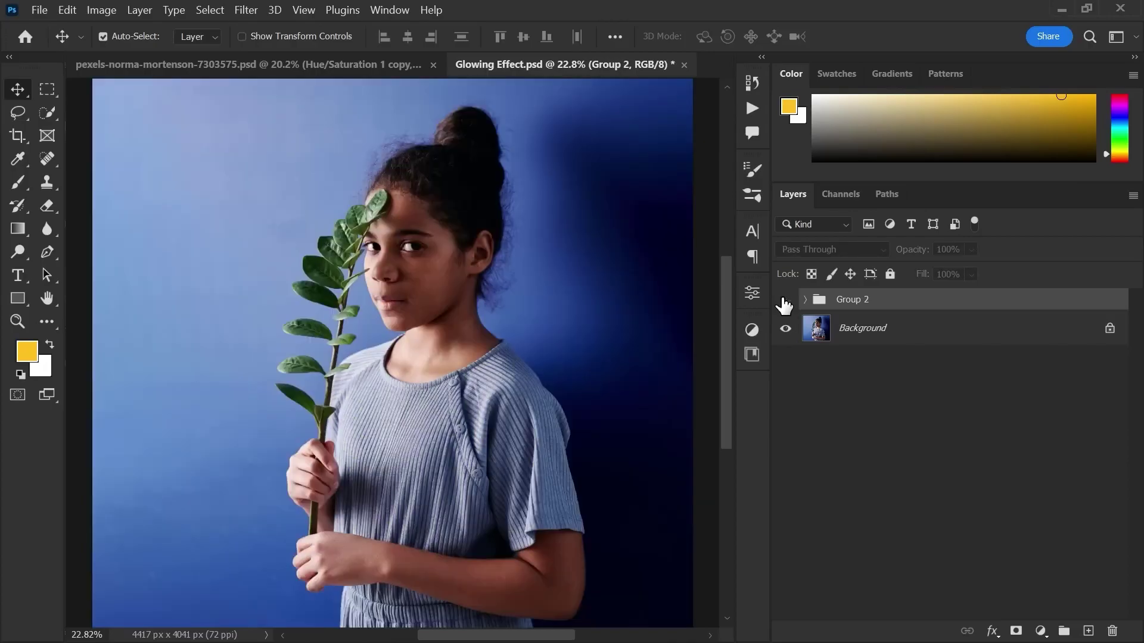